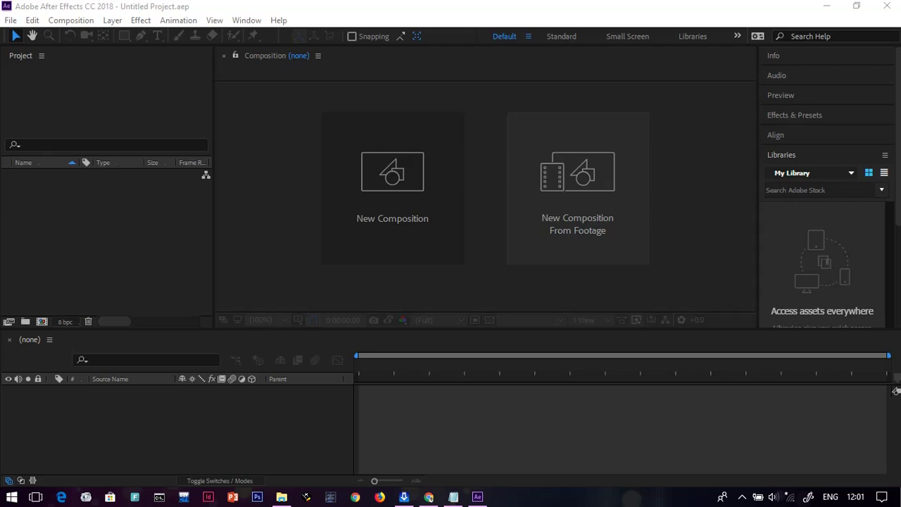
# Switch from After Effects to the File Explorer window showing New Volume (F:)
pyautogui.hotkey('alt', 'Tab')
pyautogui.hotkey('alt', 'Tab')
pyautogui.hotkey('alt', 'Tab')
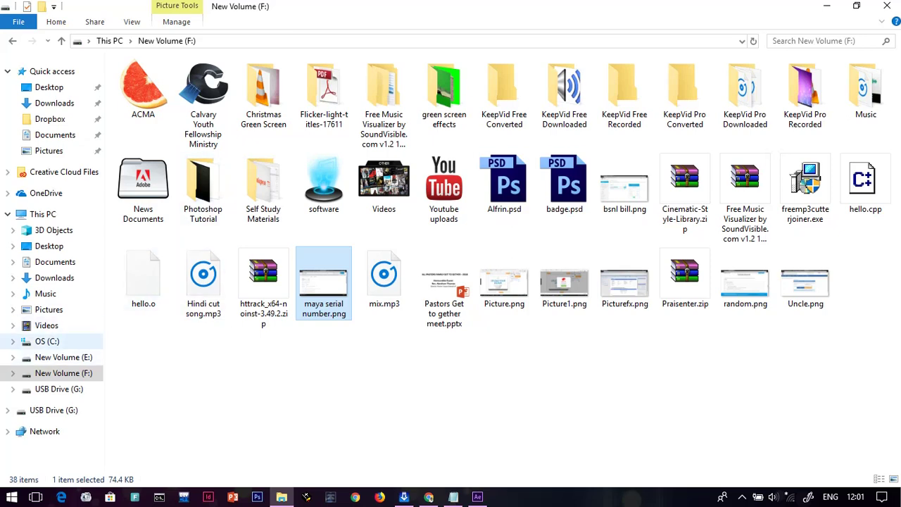
# Browse to E:\Photos\Ebook and drag 16.jpg to the After Effects taskbar icon
pyautogui.click(63, 357)
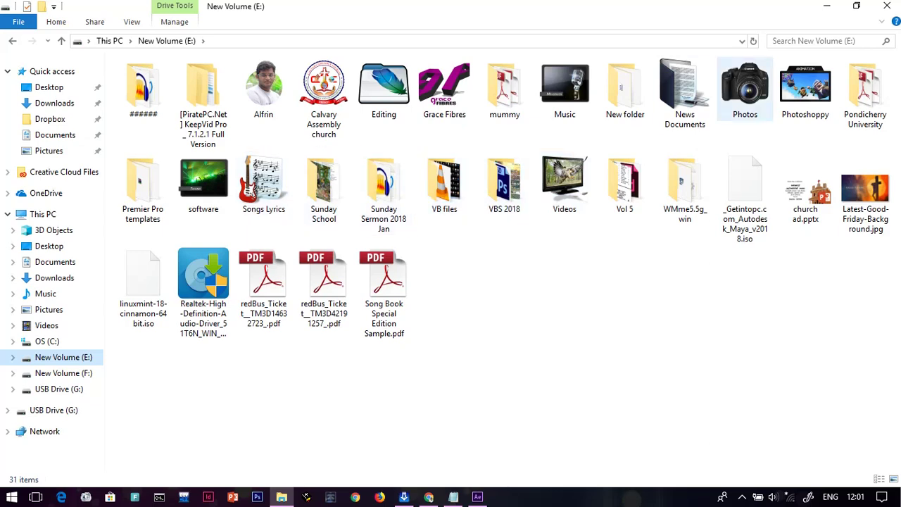
pyautogui.doubleClick(745, 89)
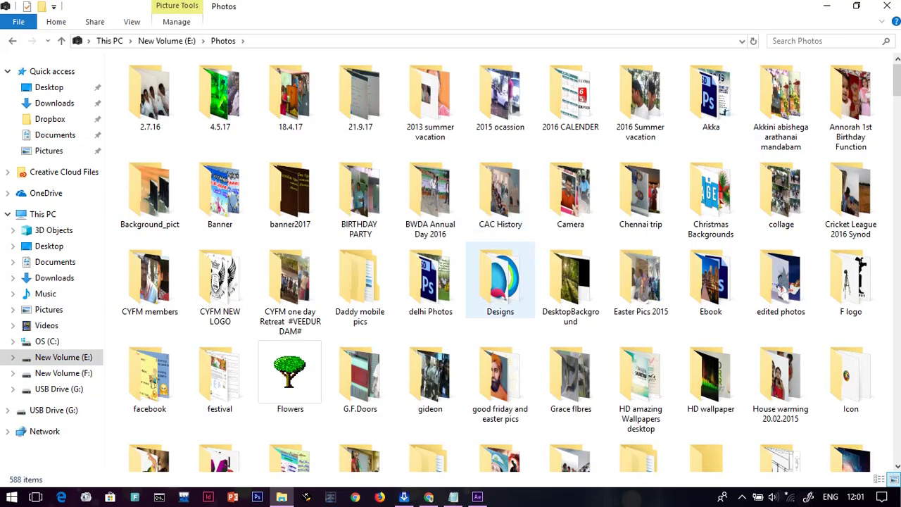
pyautogui.doubleClick(711, 278)
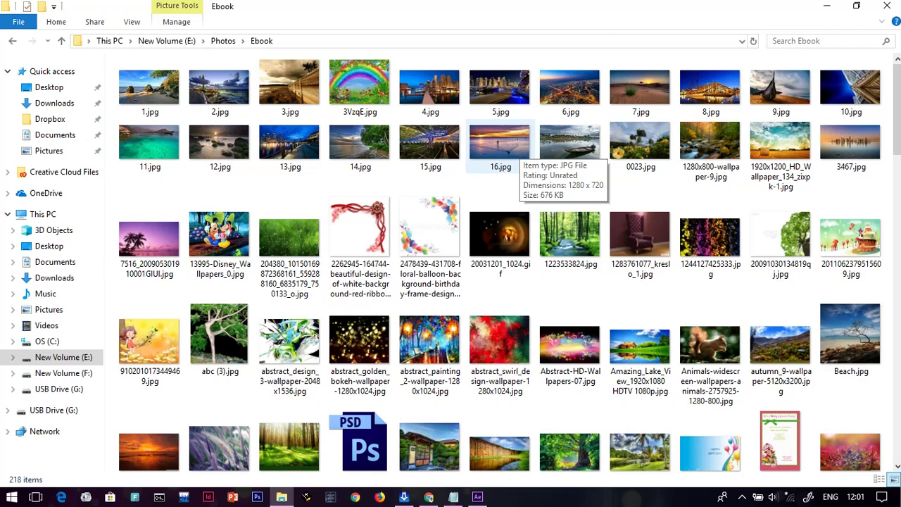
pyautogui.moveTo(504, 144); pyautogui.dragTo(477, 496)
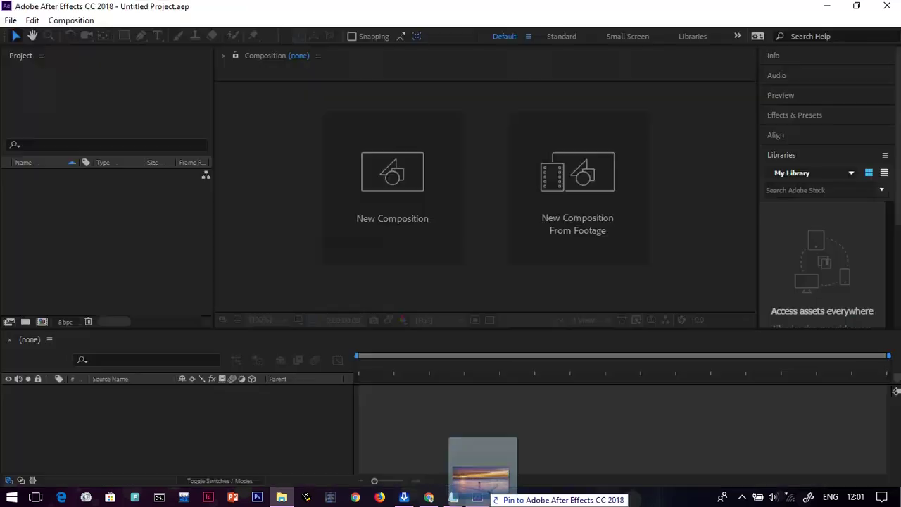
# Drop 16.jpg into the Project panel, importing it as 1280 x 720 footage
pyautogui.moveTo(477, 496); pyautogui.dragTo(144, 268)
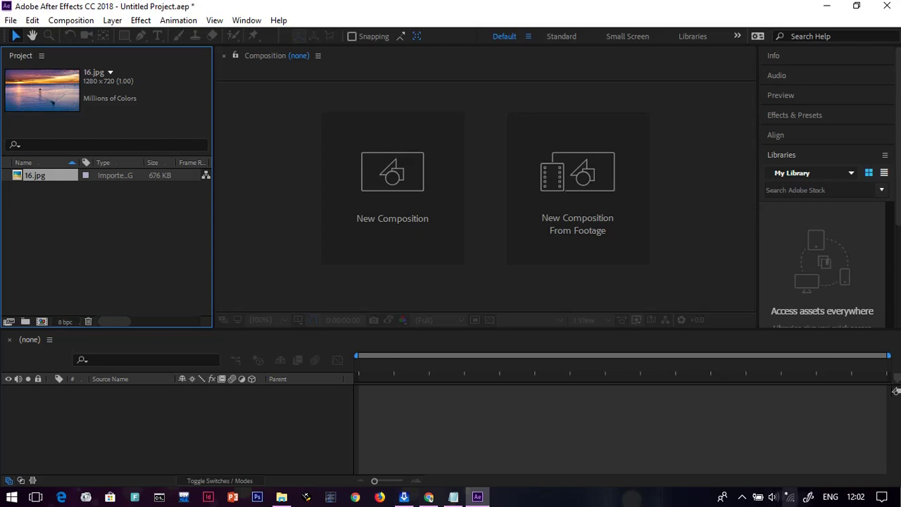
# Connect to the open PEC-WIFI network, then return to After Effects
pyautogui.click(790, 497)
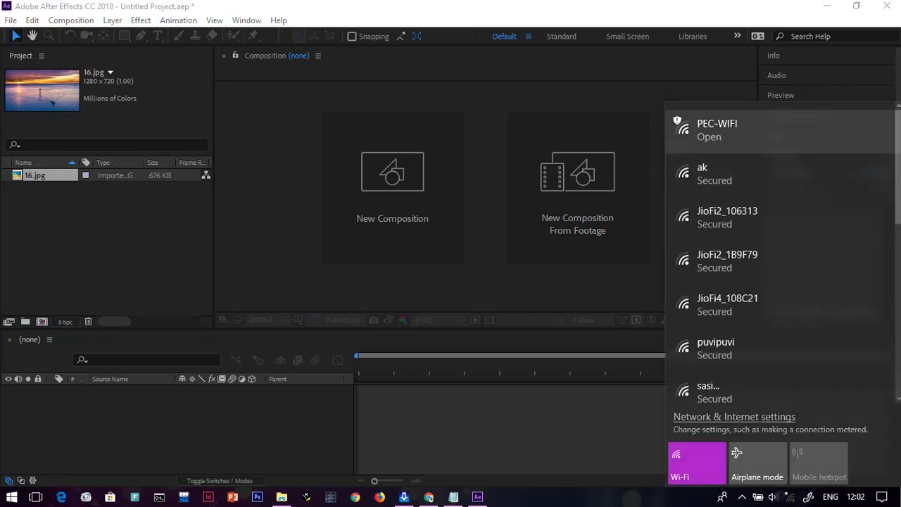
pyautogui.click(717, 131)
pyautogui.click(845, 221)
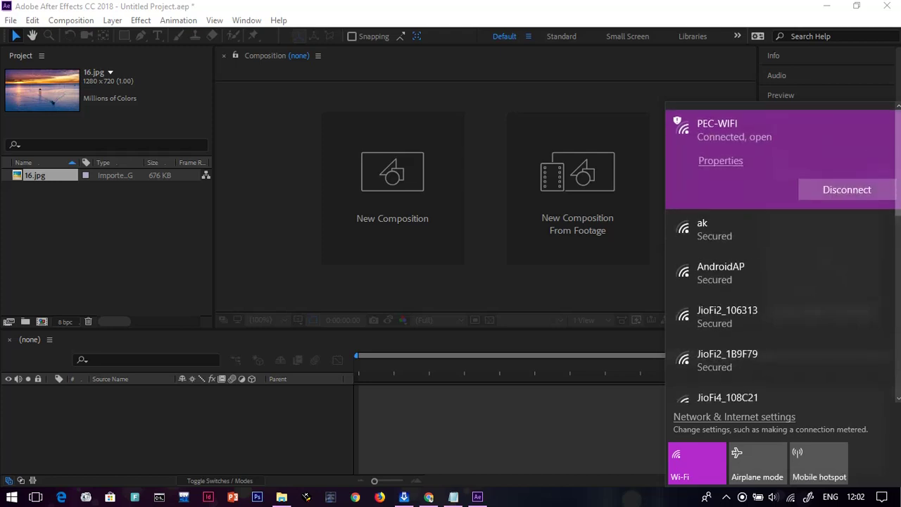
pyautogui.moveTo(477, 497)
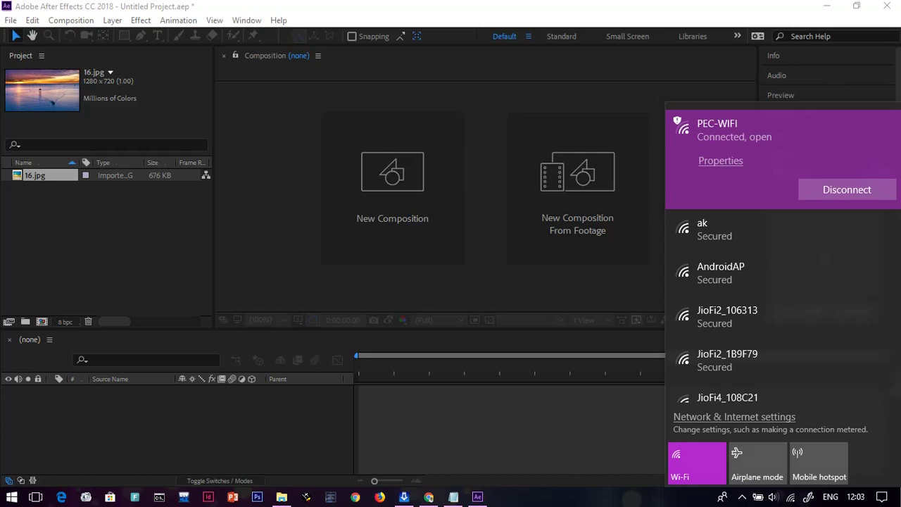
pyautogui.press('Escape')
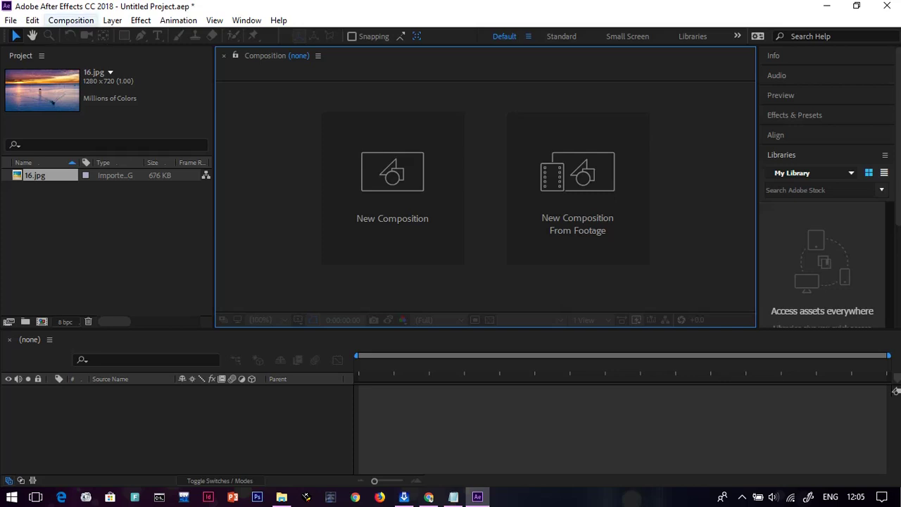
pyautogui.click(105, 247)
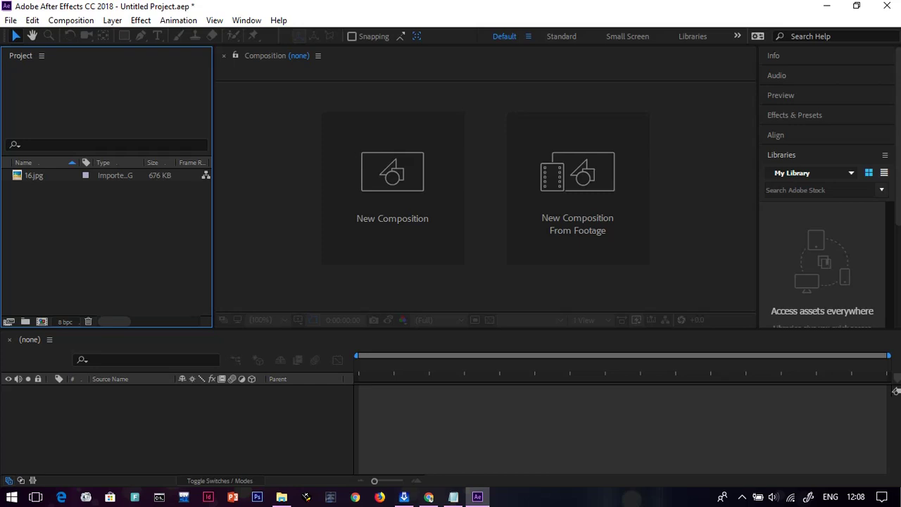
pyautogui.click(176, 422)
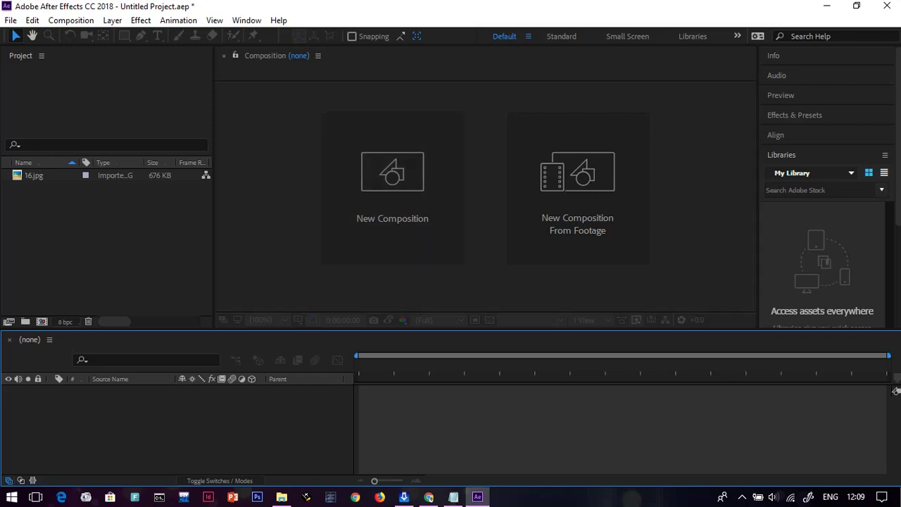
# Toggle the Preview panel with Ctrl+3 and bring up Effects & Presets with Ctrl+5
pyautogui.hotkey('ctrl', '3')
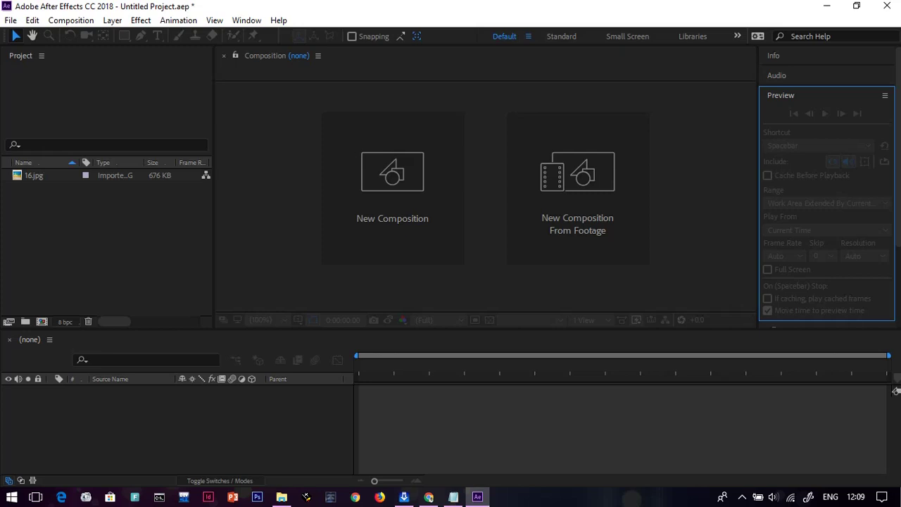
pyautogui.hotkey('ctrl', '3')
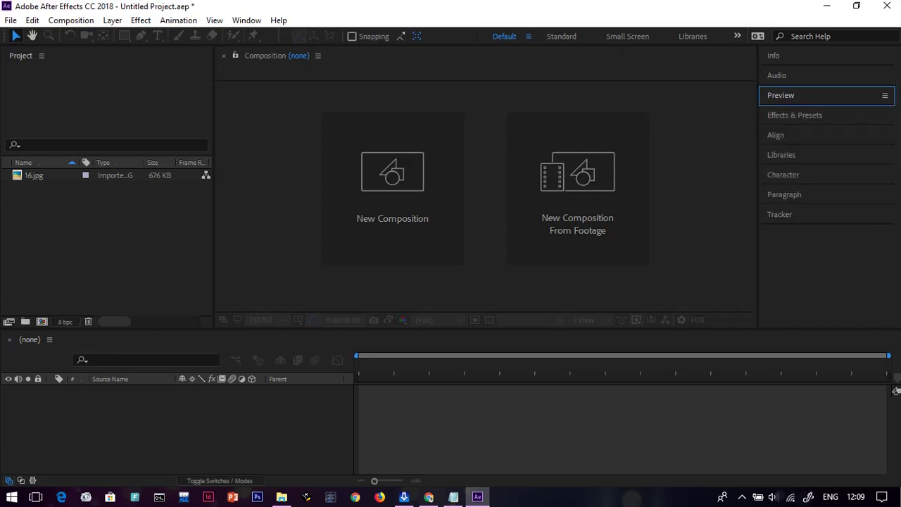
pyautogui.hotkey('ctrl', '5')
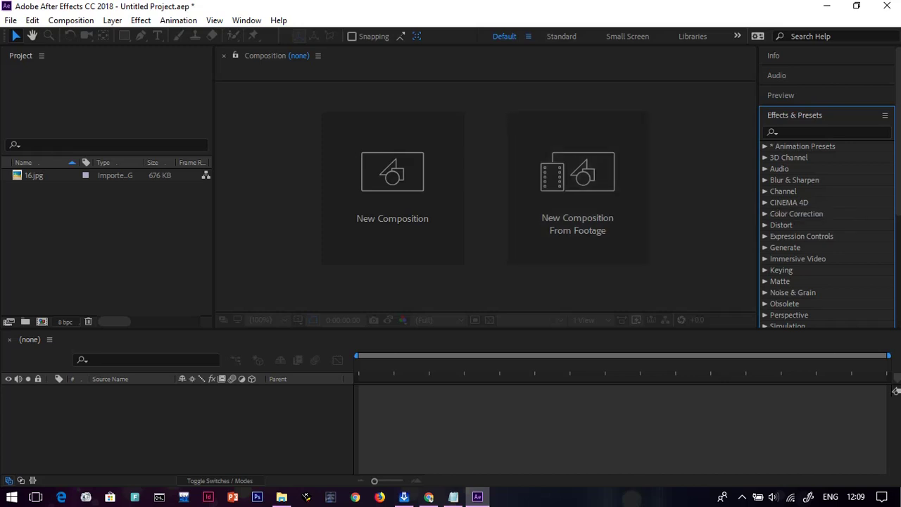
pyautogui.hotkey('ctrl', '3')
pyautogui.hotkey('ctrl', '3')
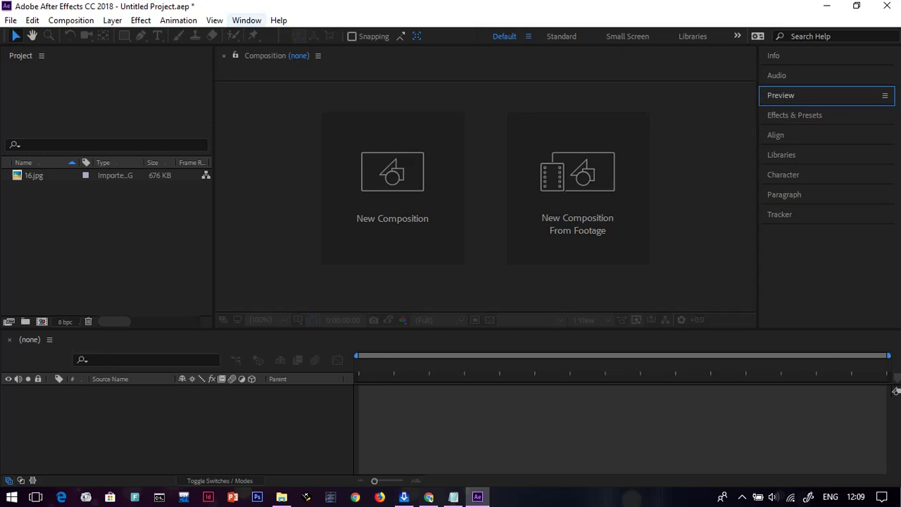
# Show the Info panel with Ctrl+2, then close it again
pyautogui.click(246, 20)
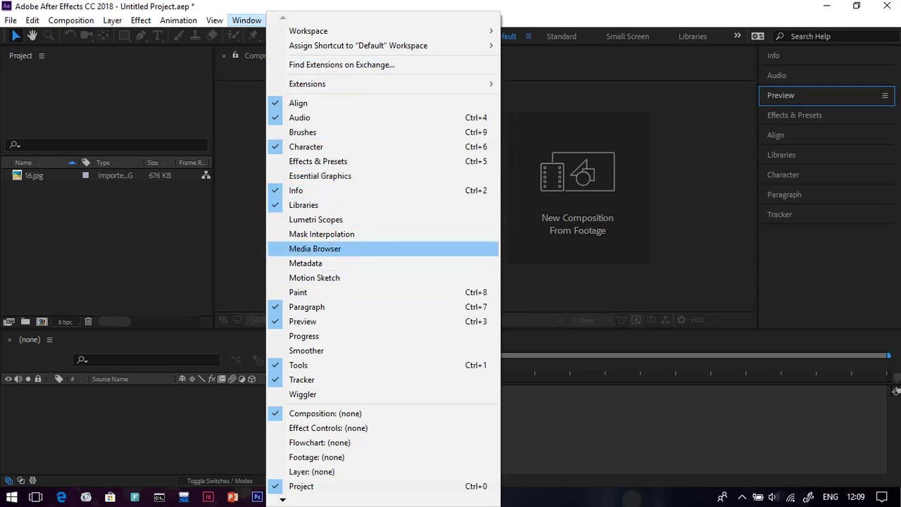
pyautogui.press('Escape')
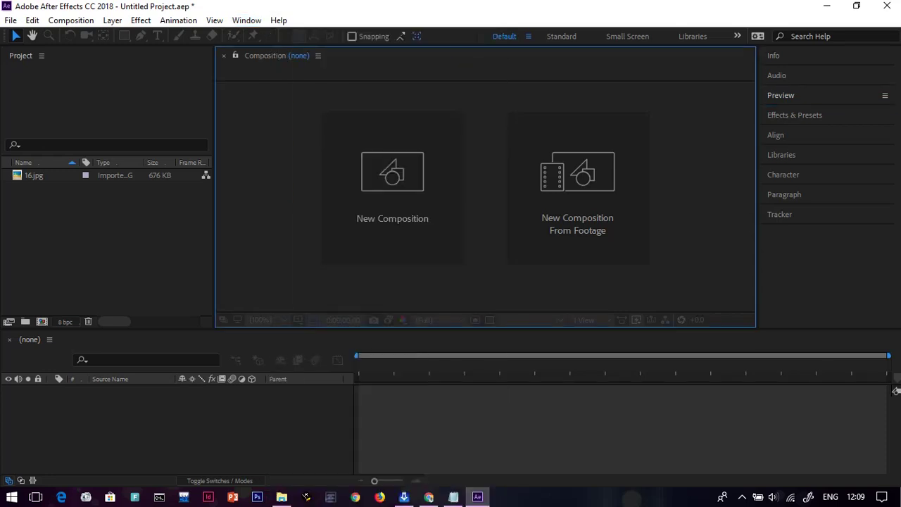
pyautogui.hotkey('ctrl', '2')
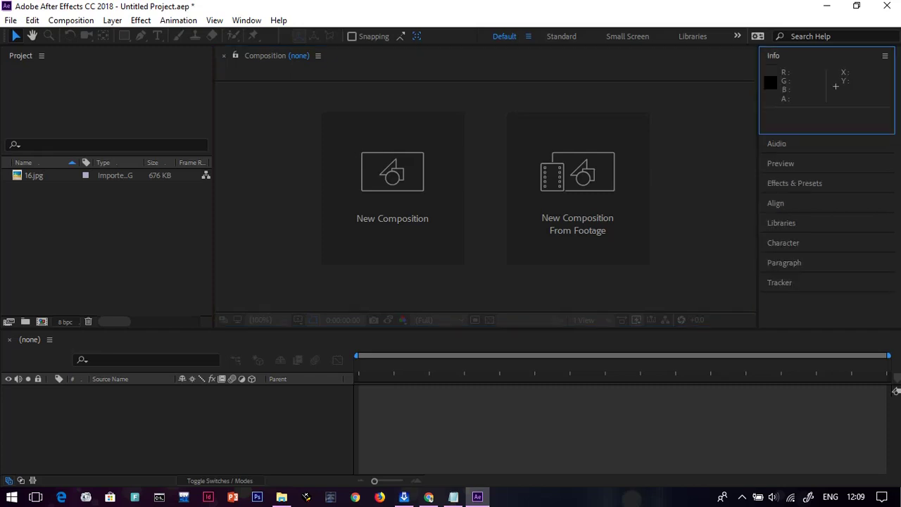
pyautogui.click(886, 55)
pyautogui.click(782, 64)
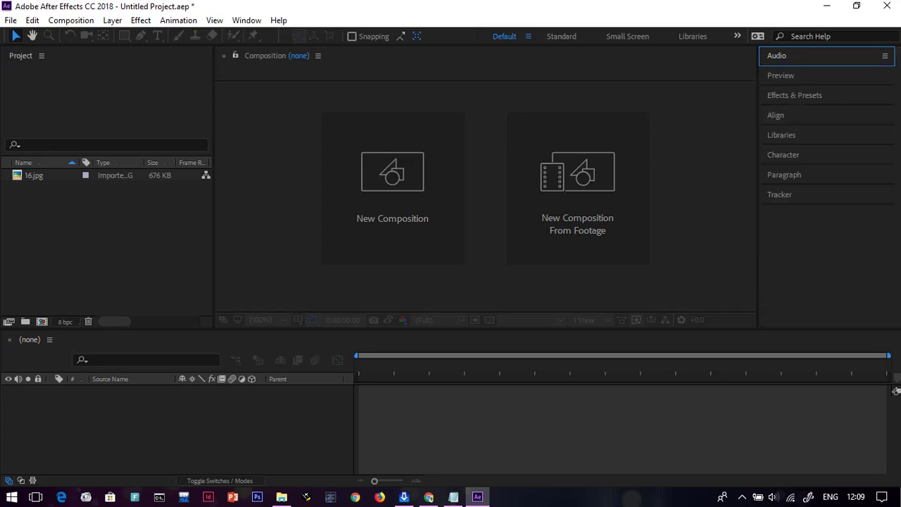
# Reopen Info from the Window menu and dock it at the top of the right column
pyautogui.click(247, 19)
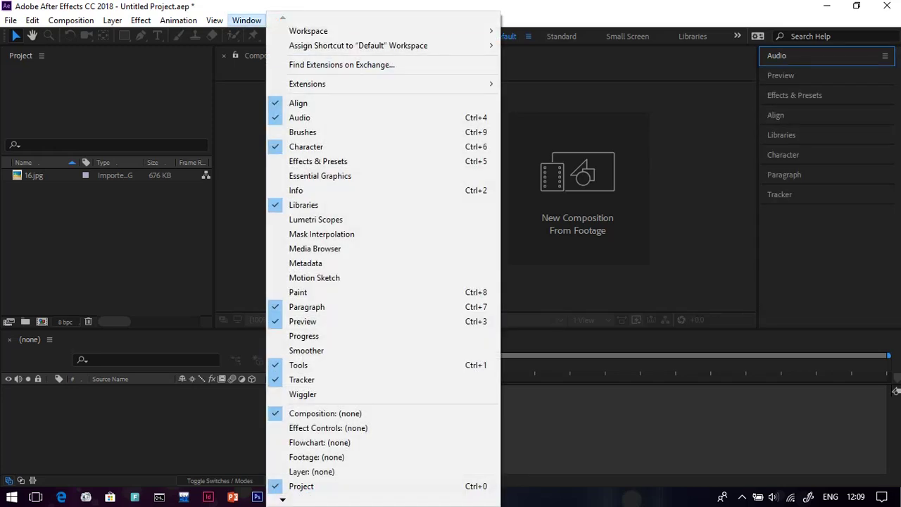
pyautogui.click(295, 190)
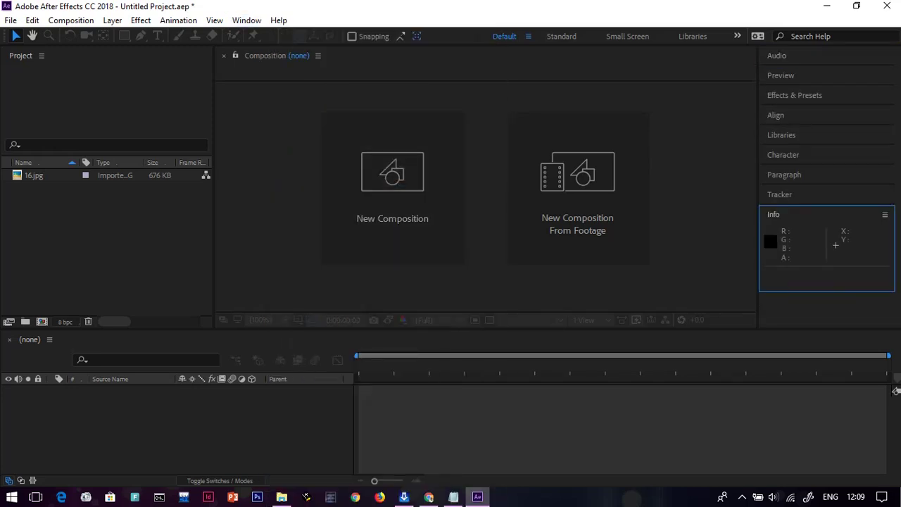
pyautogui.moveTo(773, 214); pyautogui.dragTo(773, 55)
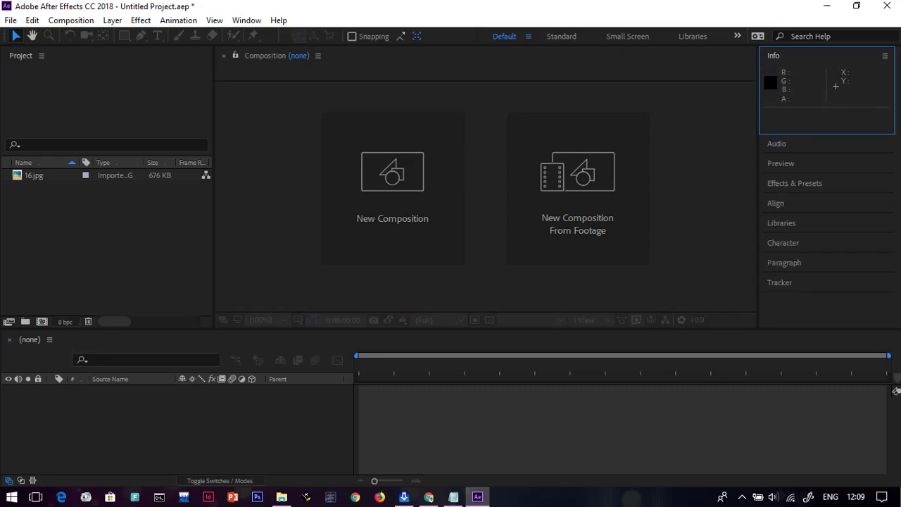
pyautogui.click(773, 55)
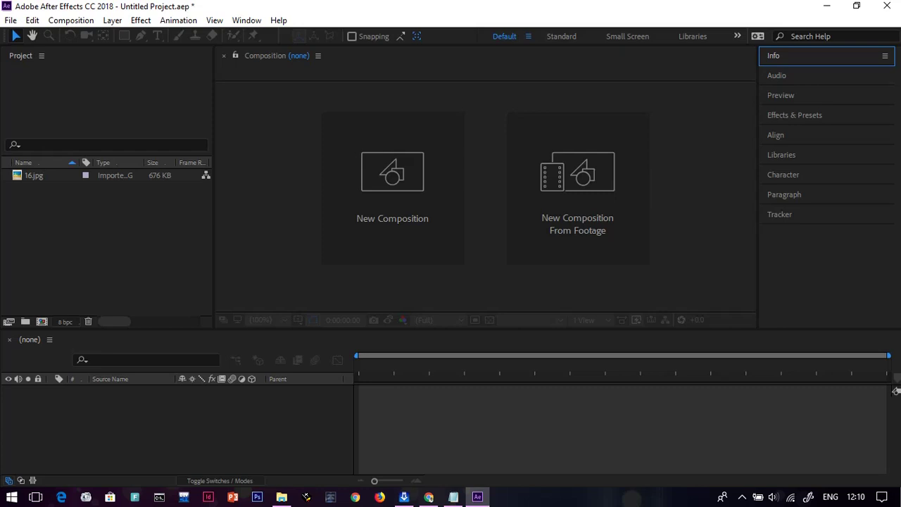
pyautogui.click(885, 55)
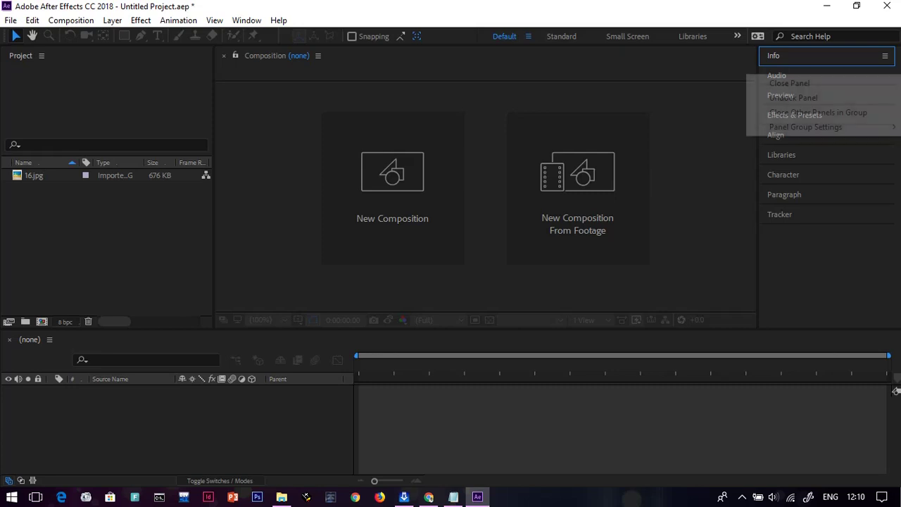
pyautogui.click(790, 83)
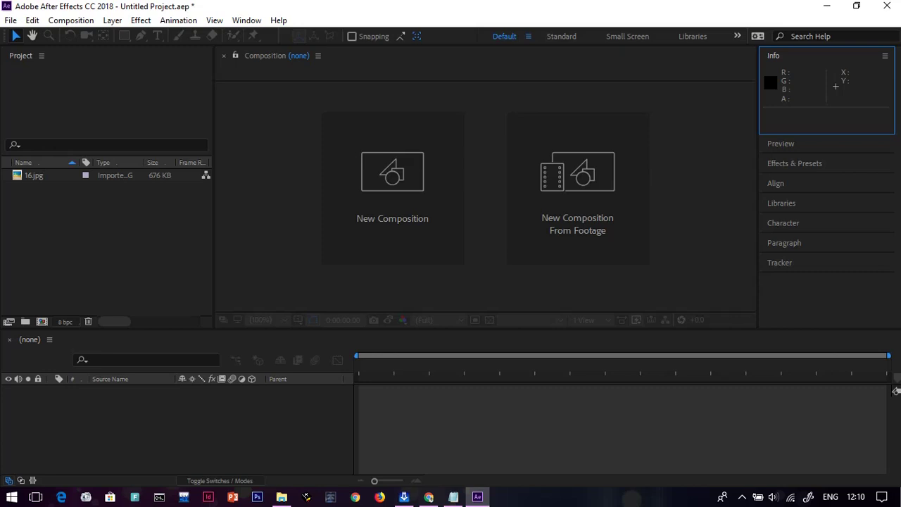
# Close the Libraries, Tracker and Info panels from their tab menus
pyautogui.rightClick(781, 202)
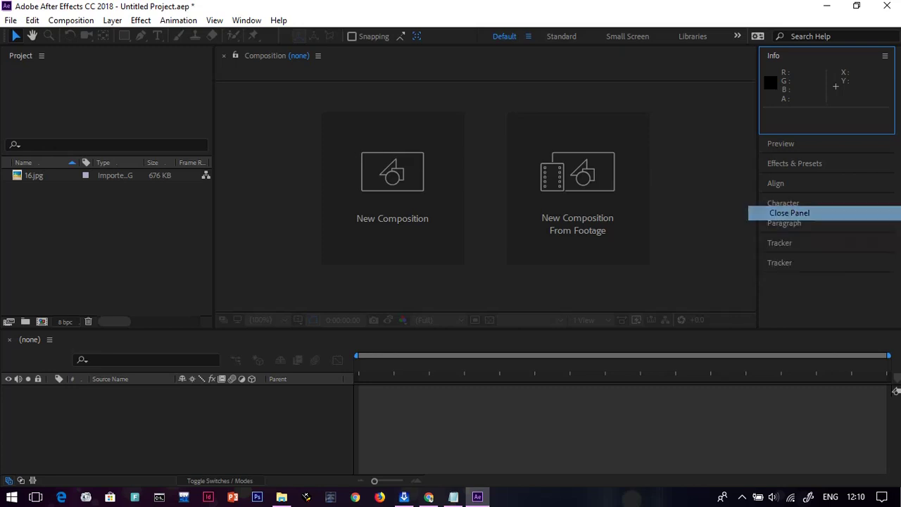
pyautogui.click(775, 211)
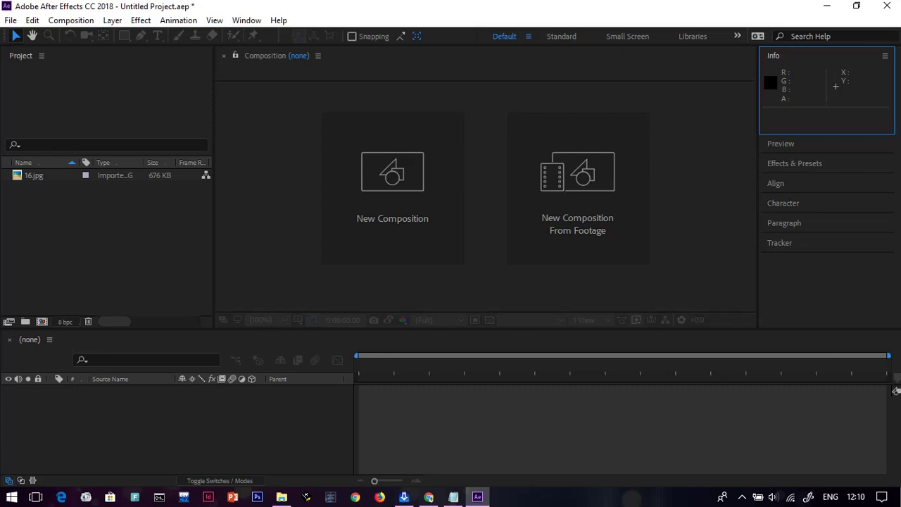
pyautogui.rightClick(781, 243)
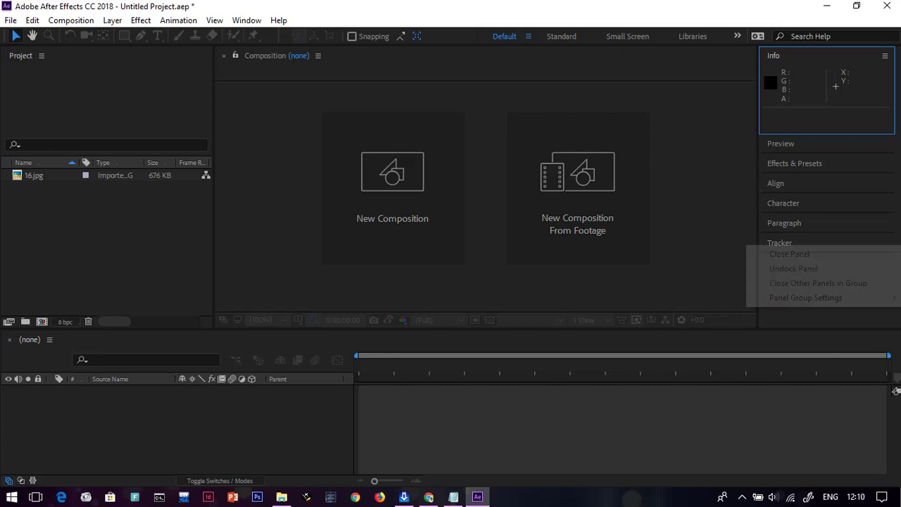
pyautogui.click(775, 254)
pyautogui.rightClick(774, 54)
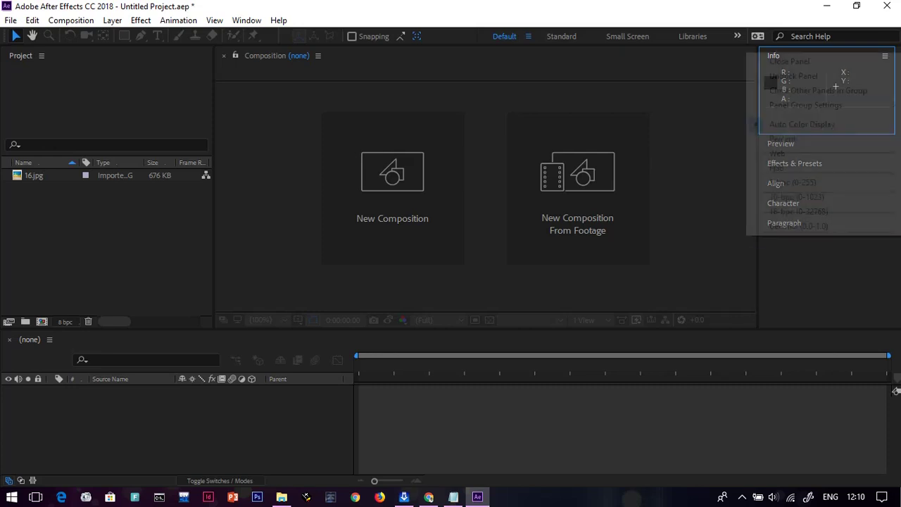
pyautogui.click(785, 61)
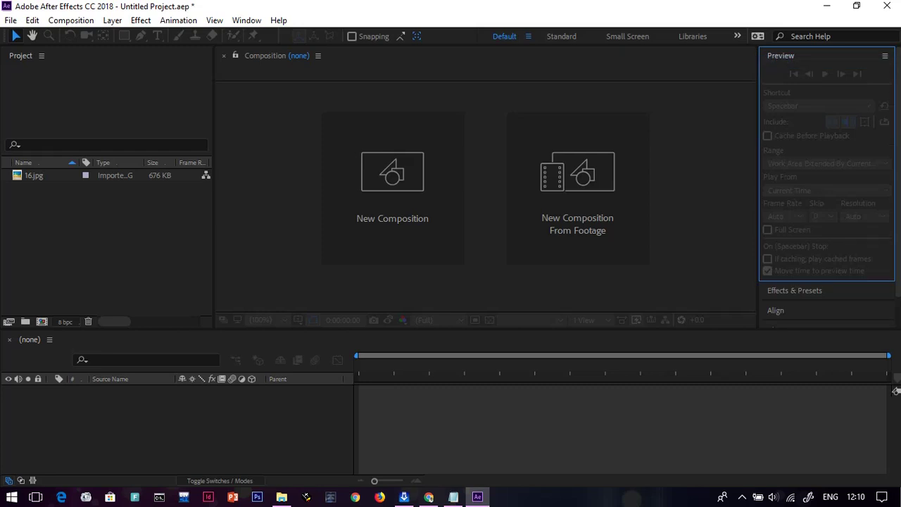
# Close the Preview, Paragraph and Character panels, leaving only Effects & Presets
pyautogui.click(781, 55)
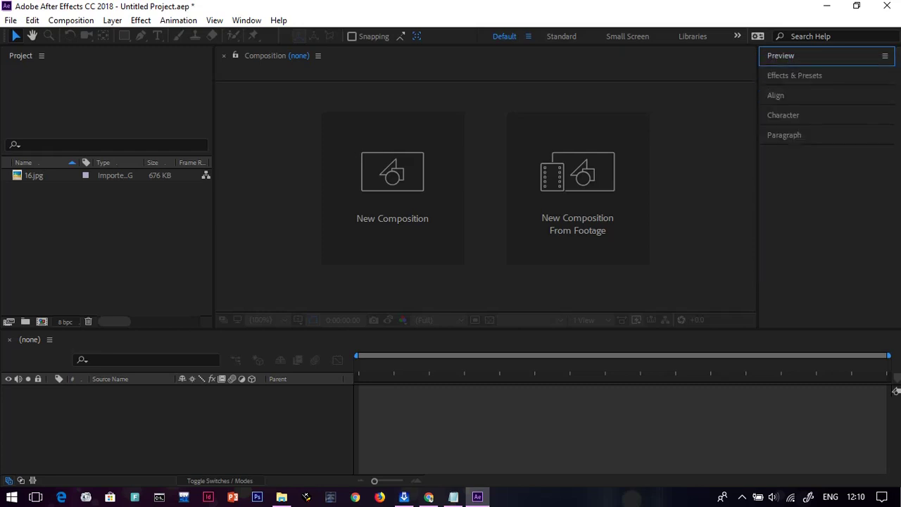
pyautogui.rightClick(781, 55)
pyautogui.click(774, 69)
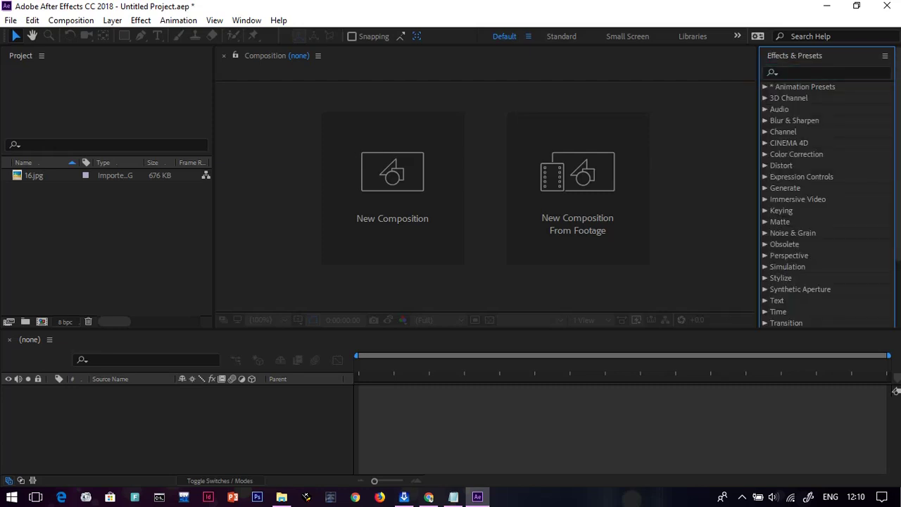
pyautogui.click(795, 55)
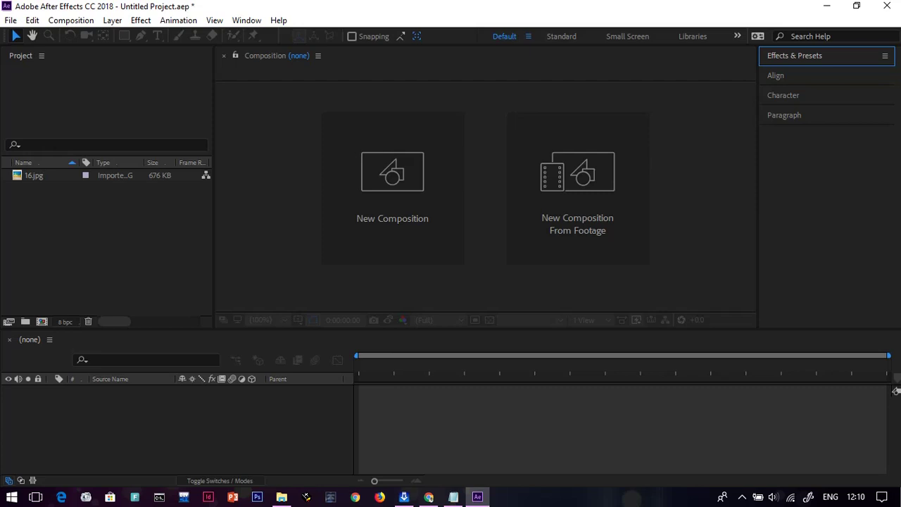
pyautogui.rightClick(775, 115)
pyautogui.click(775, 123)
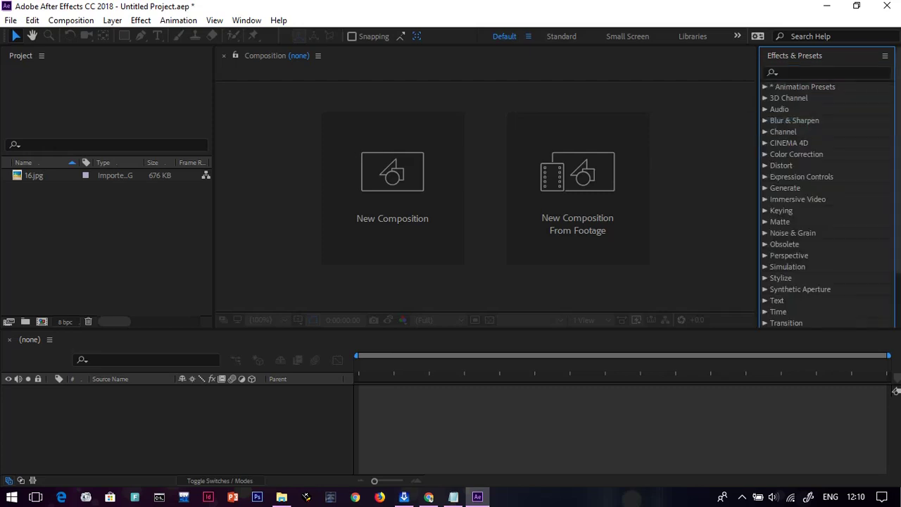
pyautogui.click(795, 55)
pyautogui.rightClick(783, 95)
pyautogui.click(775, 101)
# Narrow the Effects & Presets and Project columns, keeping Project's Size column visible
pyautogui.moveTo(759, 198); pyautogui.dragTo(774, 198)
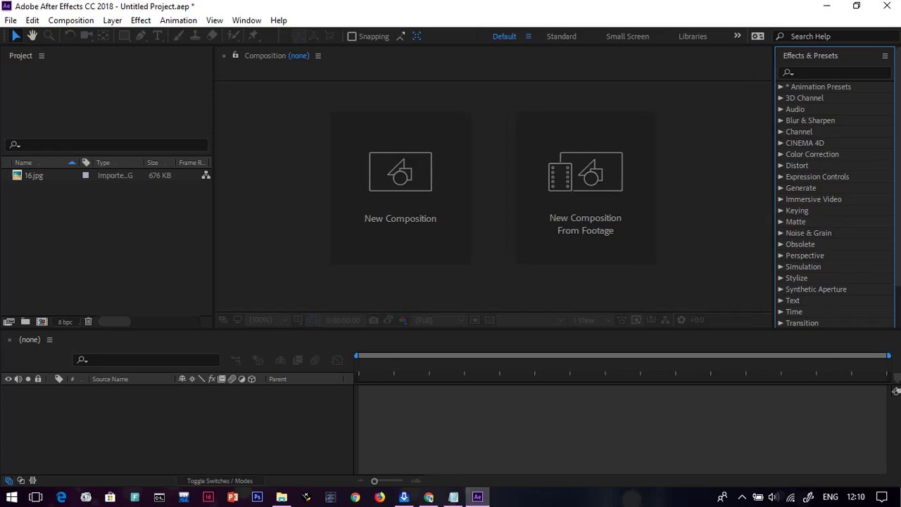
pyautogui.moveTo(215, 197); pyautogui.dragTo(146, 198)
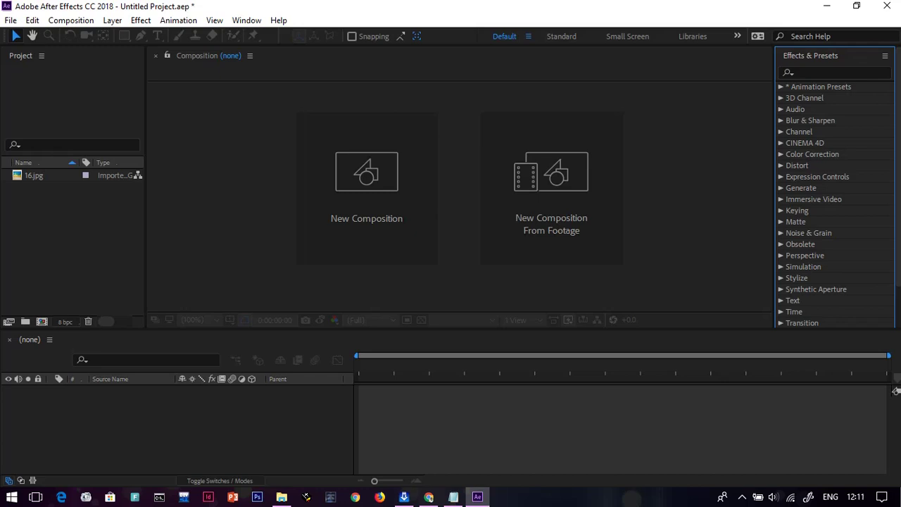
pyautogui.moveTo(146, 211); pyautogui.dragTo(167, 211)
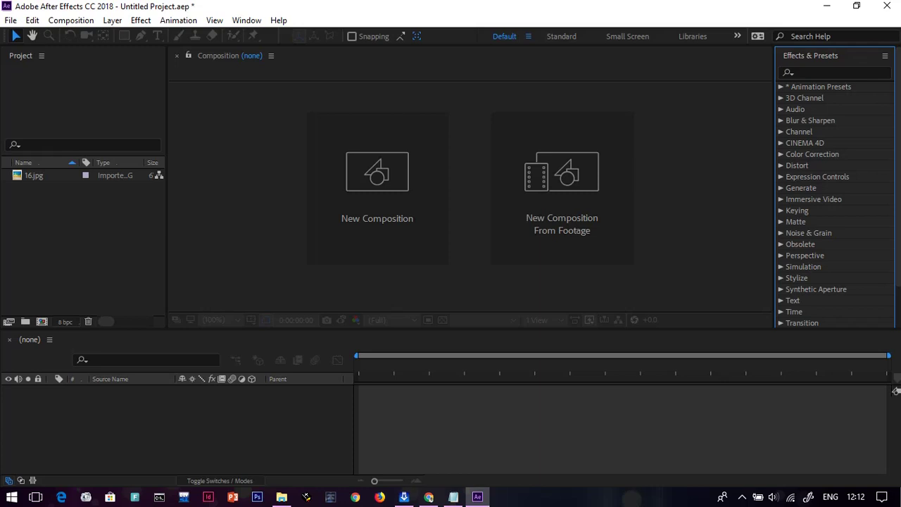
pyautogui.click(176, 422)
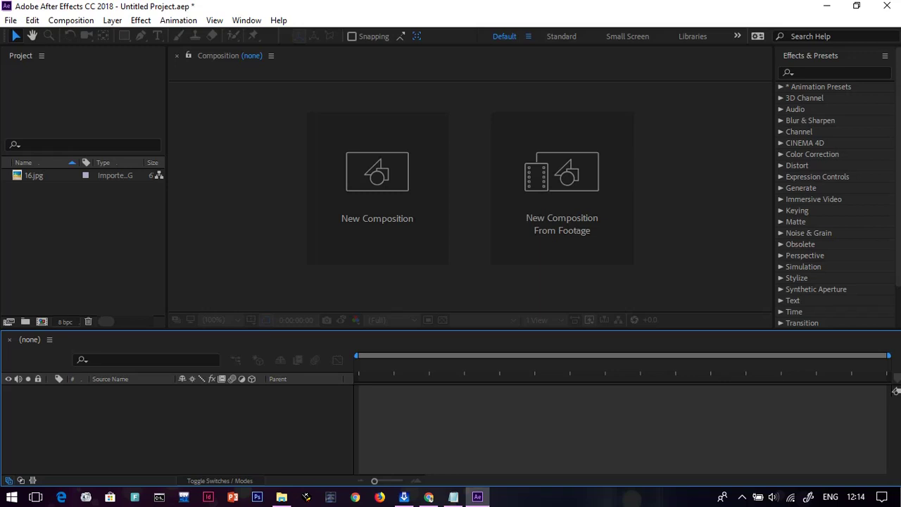
# Start a new project from the File menu, discarding the old project's unsaved changes
pyautogui.click(10, 19)
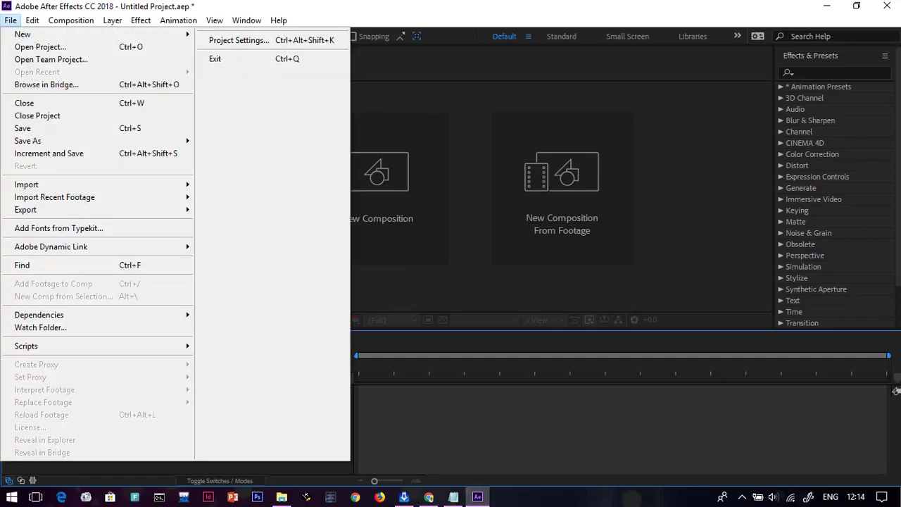
pyautogui.moveTo(28, 34)
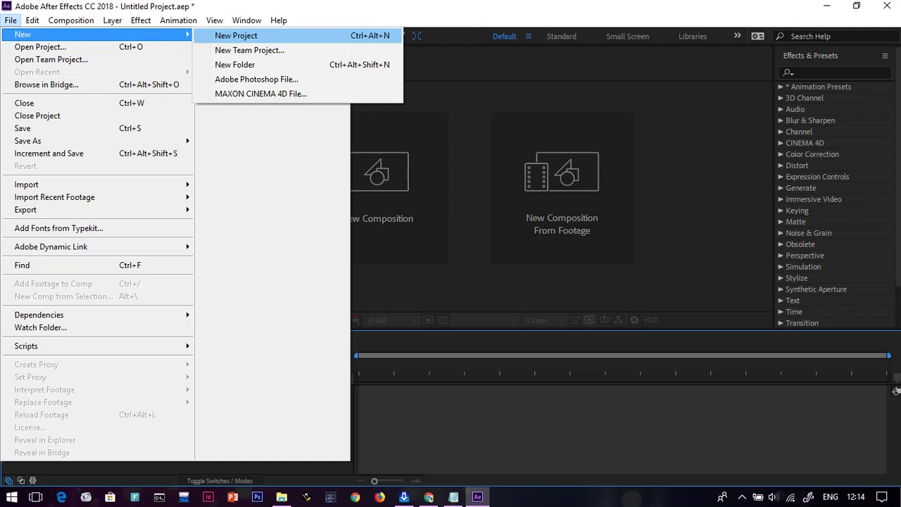
pyautogui.press('Return')
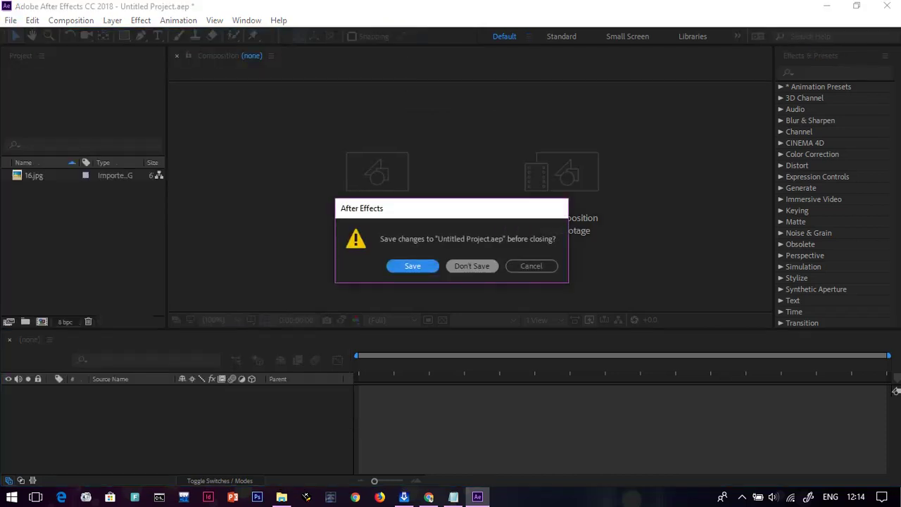
pyautogui.click(471, 266)
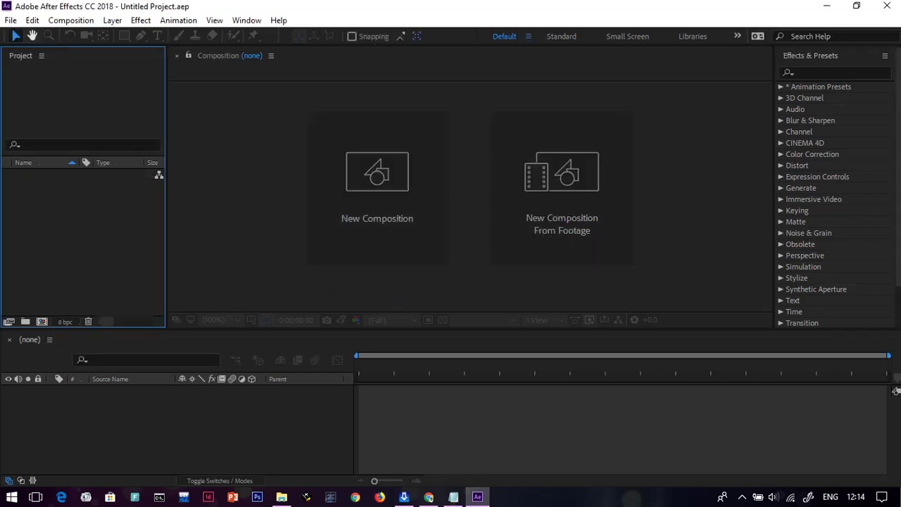
pyautogui.click(10, 20)
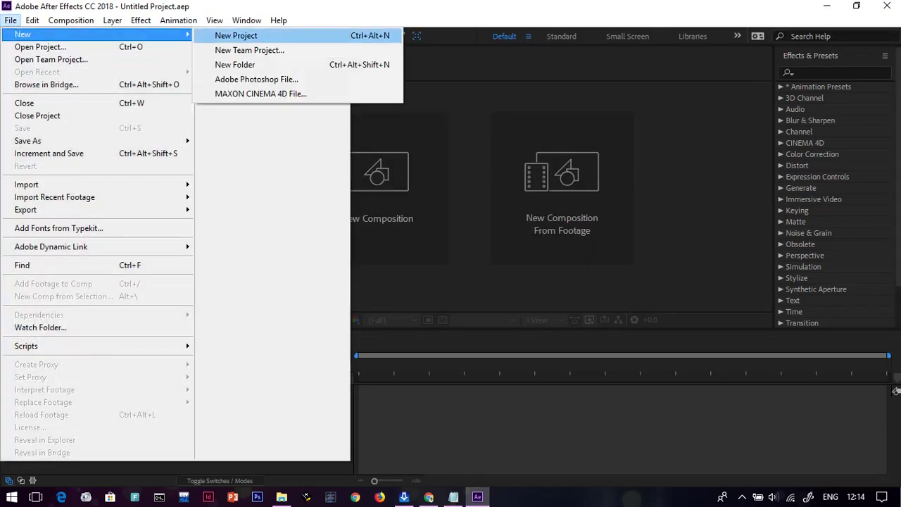
pyautogui.click(236, 35)
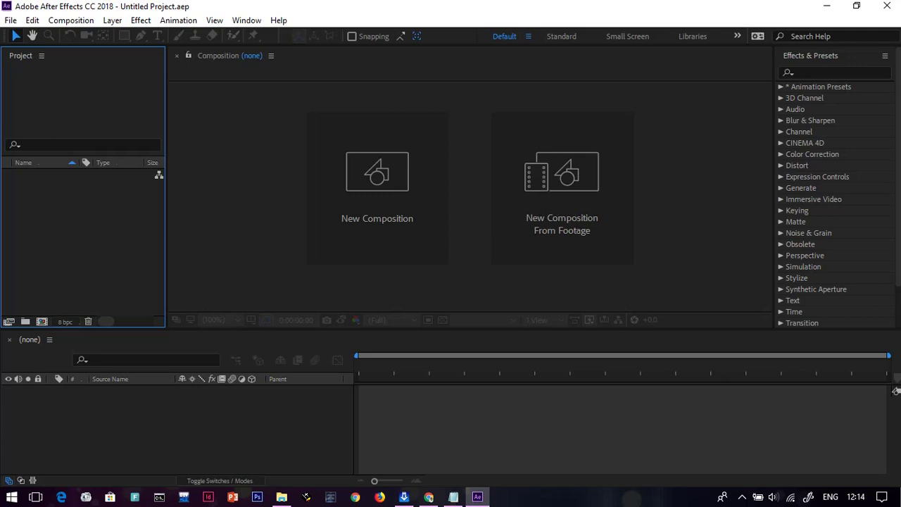
# Create another new empty project through Alt-key menu navigation
pyautogui.press('alt')
pyautogui.press('Down')
pyautogui.press('Down')
pyautogui.moveTo(99, 34)
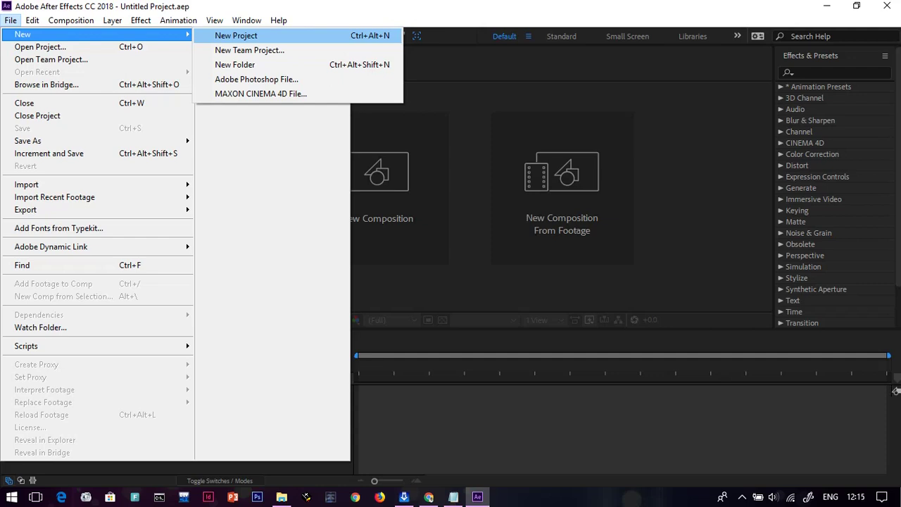
pyautogui.press('Return')
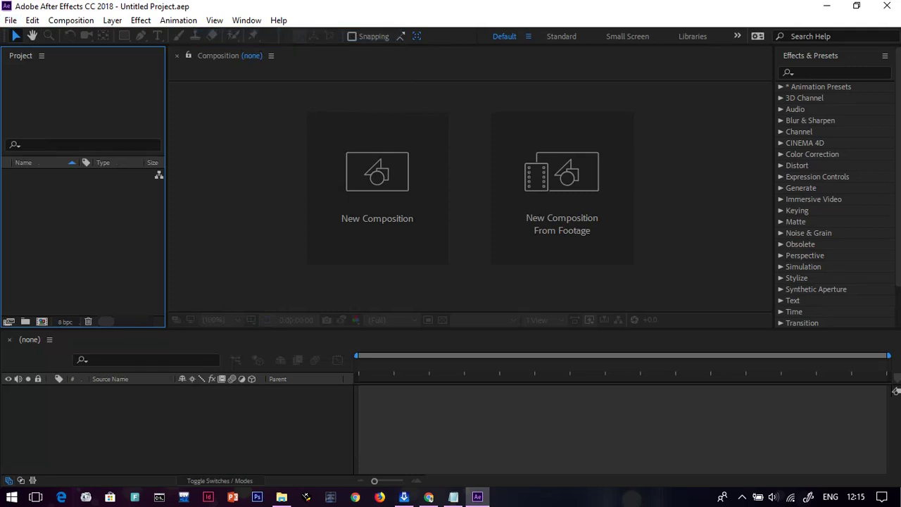
pyautogui.click(470, 296)
# Begin a new composition named Comp, keeping the HDTV 1080 29.97 preset at 1920 width
pyautogui.hotkey('ctrl', 'n')
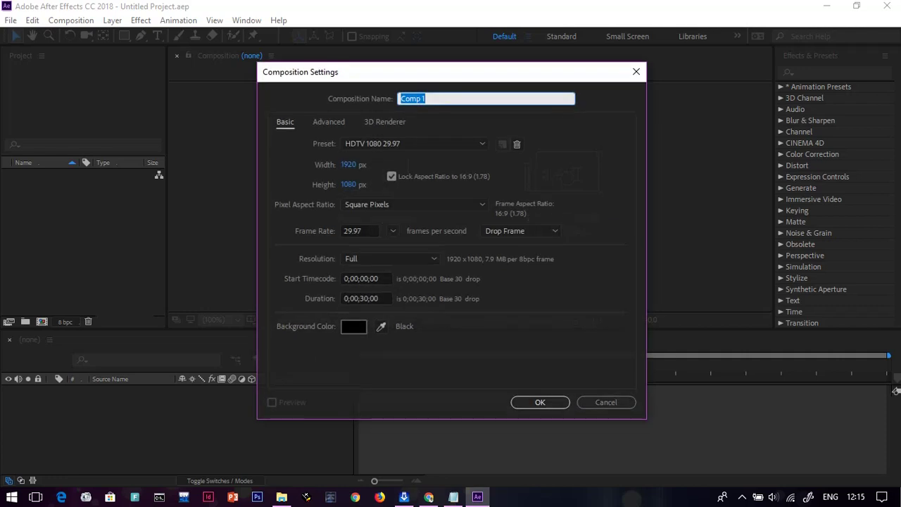
pyautogui.click(425, 98)
pyautogui.press('BackSpace')
pyautogui.press('BackSpace')
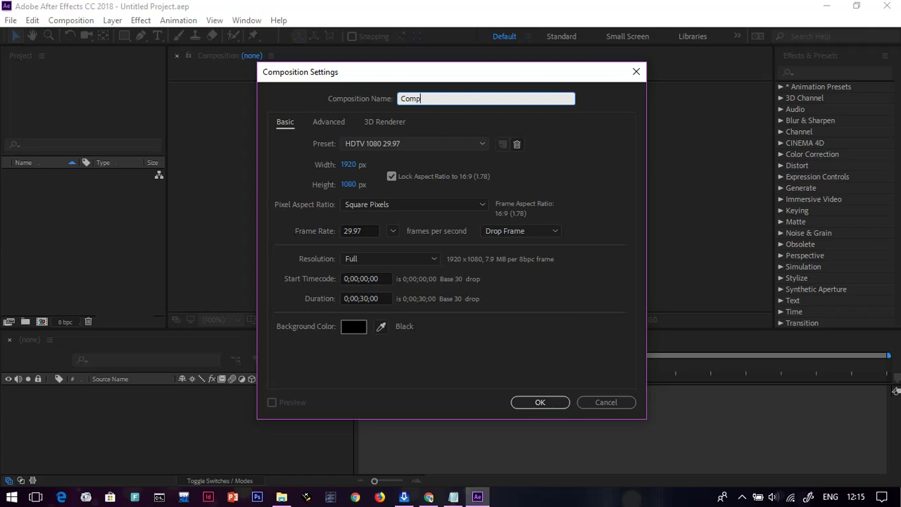
pyautogui.click(414, 144)
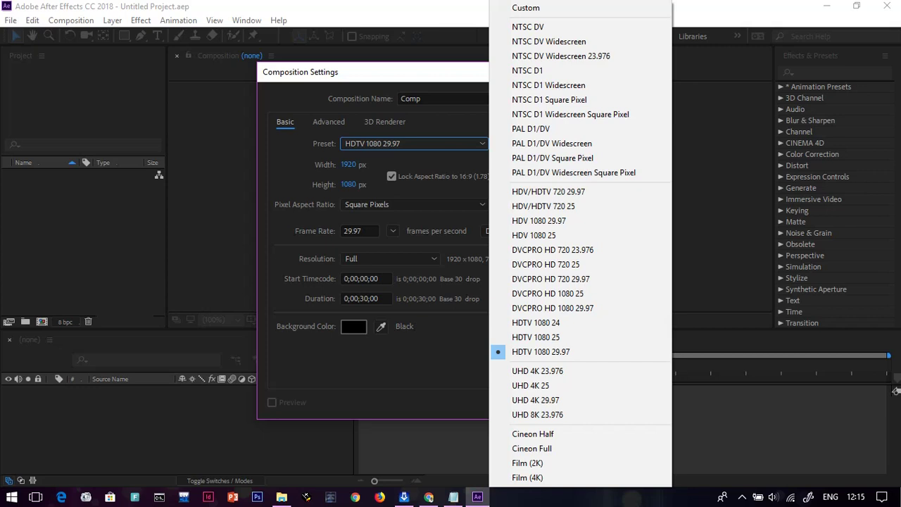
pyautogui.click(350, 164)
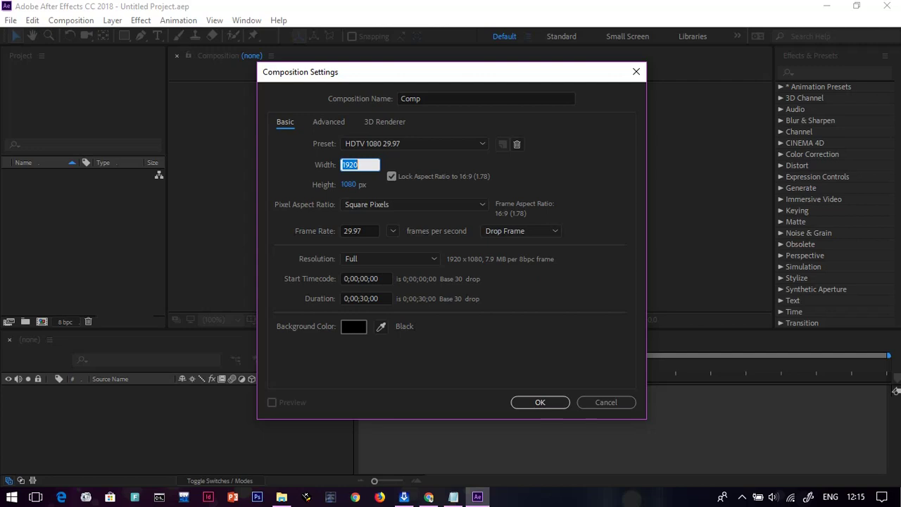
pyautogui.press('Return')
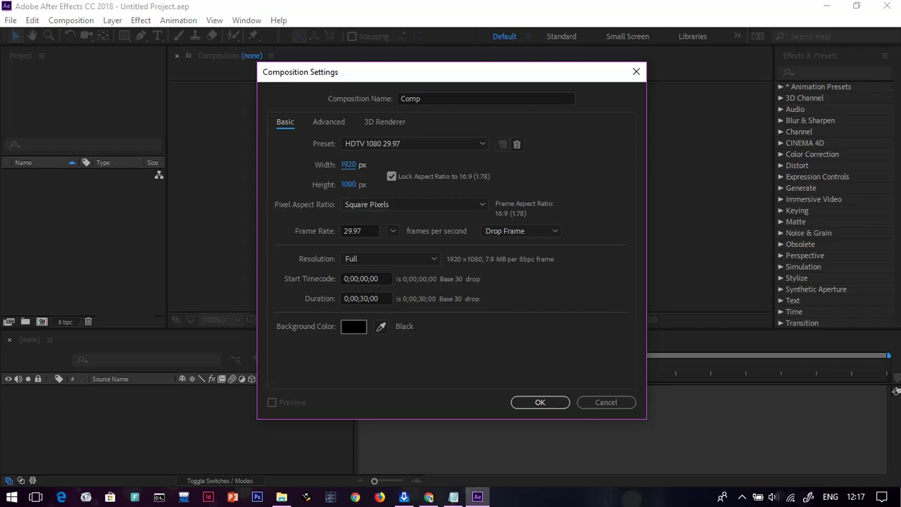
pyautogui.click(359, 231)
# Change the frame rate to 30 fps (Custom preset) and create the composition
pyautogui.click(393, 231)
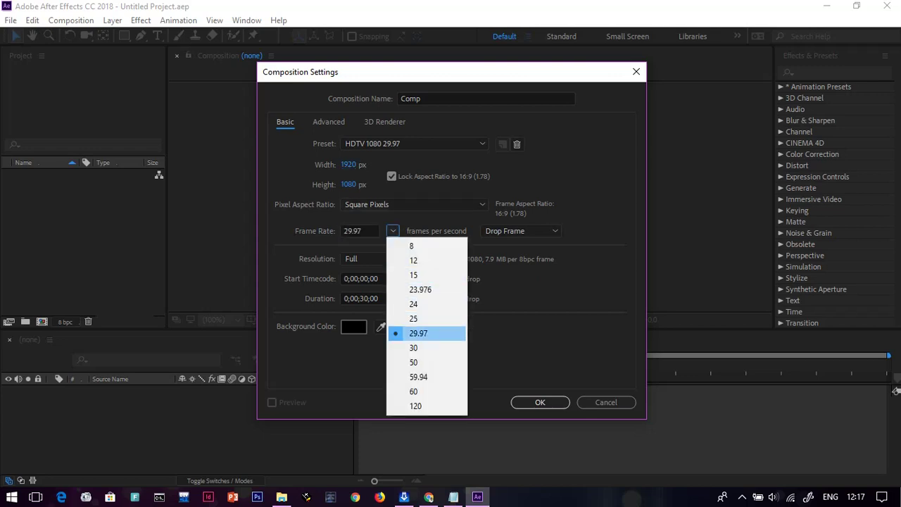
pyautogui.click(415, 348)
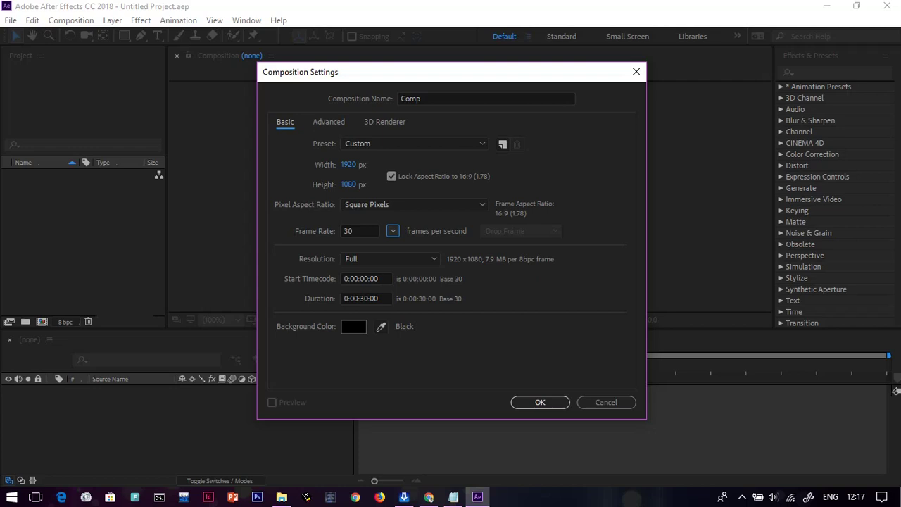
pyautogui.click(540, 402)
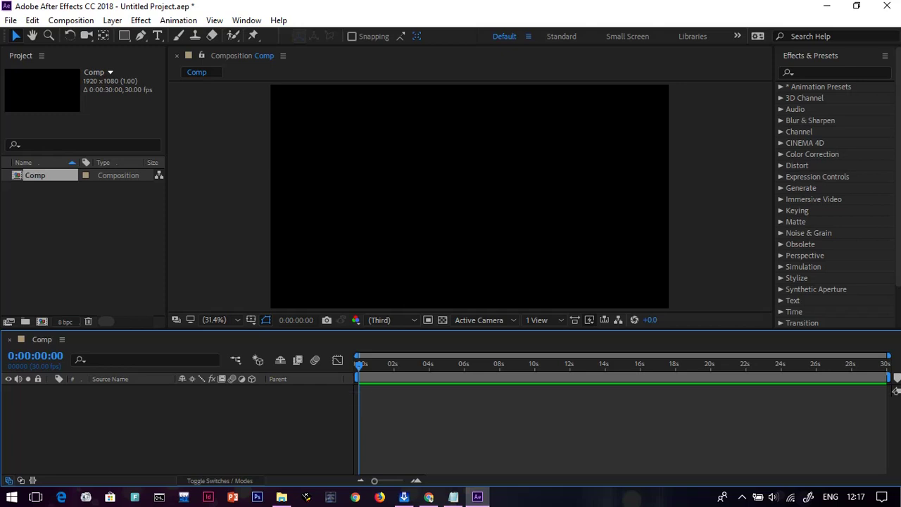
# Widen the timeline layer list and close the Effects & Presets and Align panels
pyautogui.moveTo(355, 423)
pyautogui.mouseDown()
pyautogui.moveTo(689, 423)
pyautogui.moveTo(592, 423)
pyautogui.mouseUp()
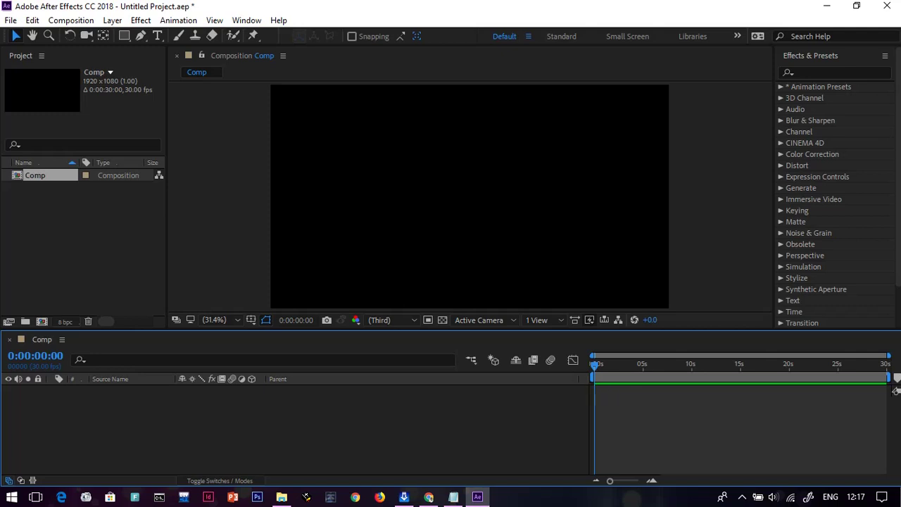
pyautogui.click(885, 55)
pyautogui.click(754, 56)
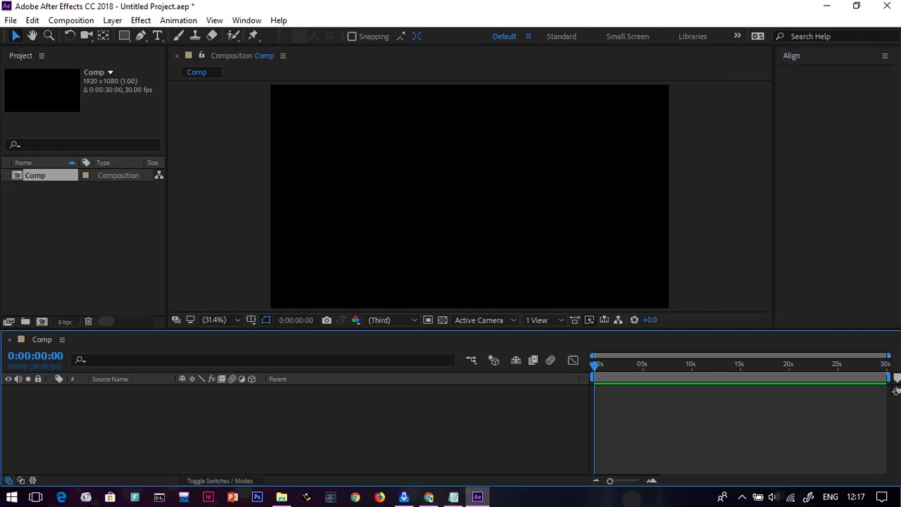
pyautogui.click(885, 55)
pyautogui.click(767, 64)
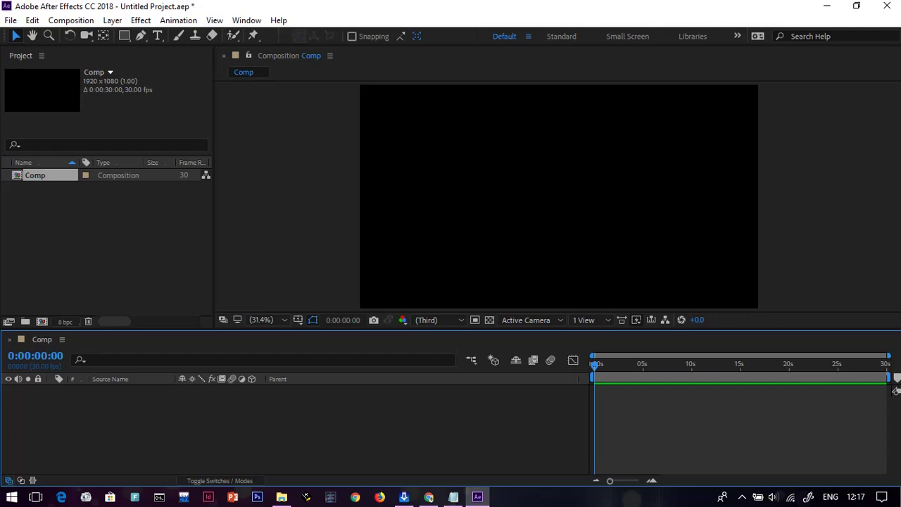
# Enlarge the Comp viewer by dragging the viewer/timeline divider down
pyautogui.press('\\')
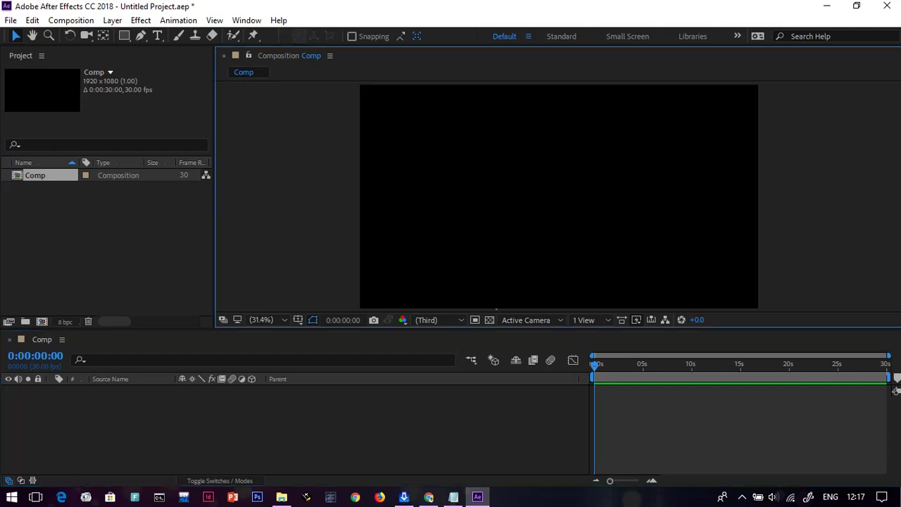
pyautogui.moveTo(450, 329); pyautogui.dragTo(451, 351)
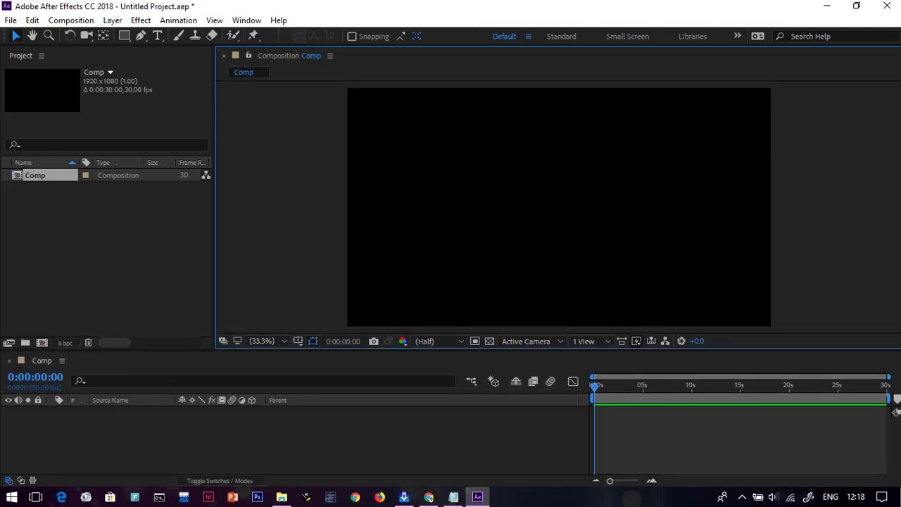
pyautogui.moveTo(451, 349); pyautogui.dragTo(451, 345)
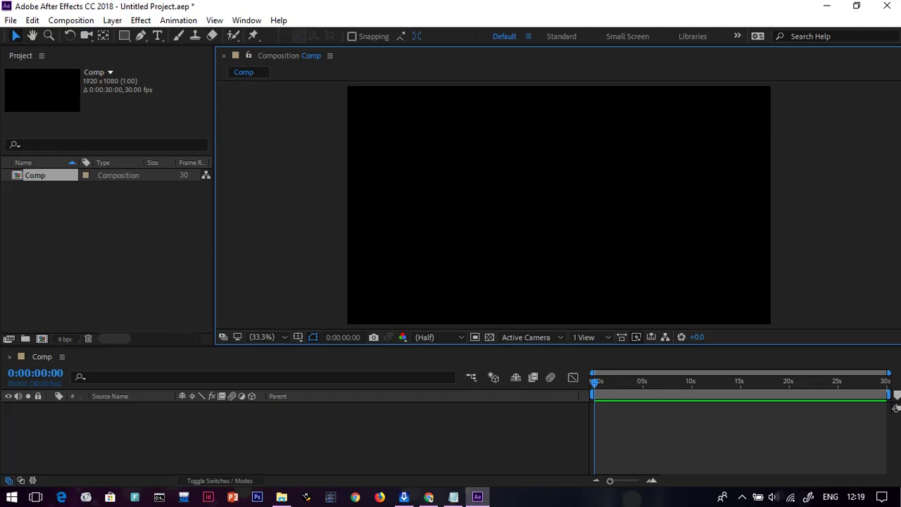
pyautogui.hotkey('alt', 'Tab')
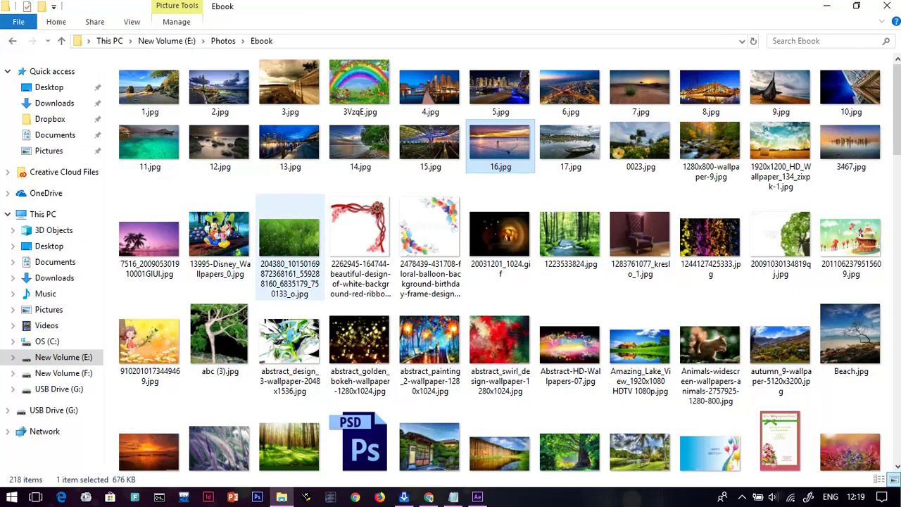
pyautogui.press('super+e')
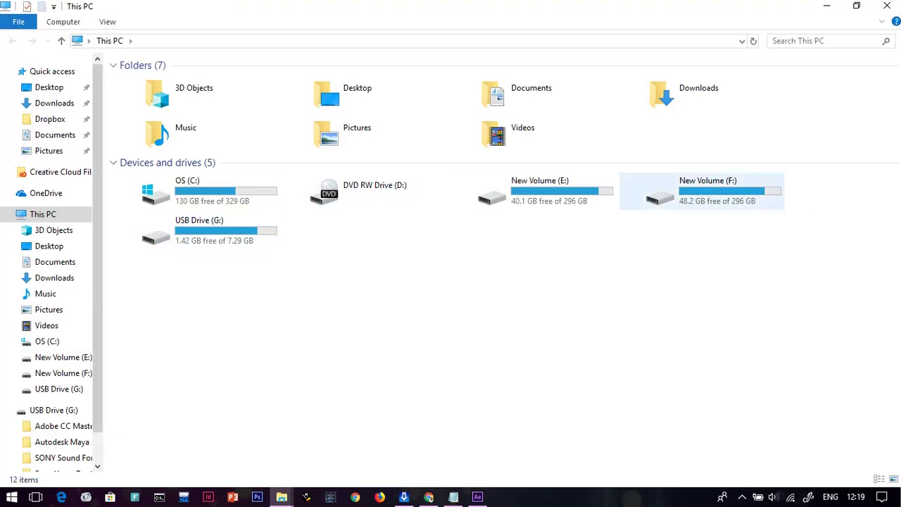
pyautogui.doubleClick(728, 201)
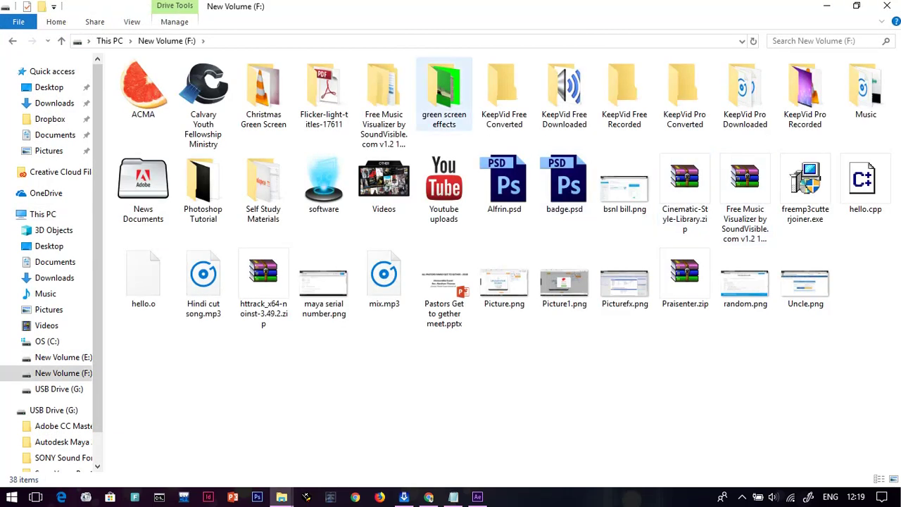
pyautogui.click(444, 92)
pyautogui.doubleClick(444, 91)
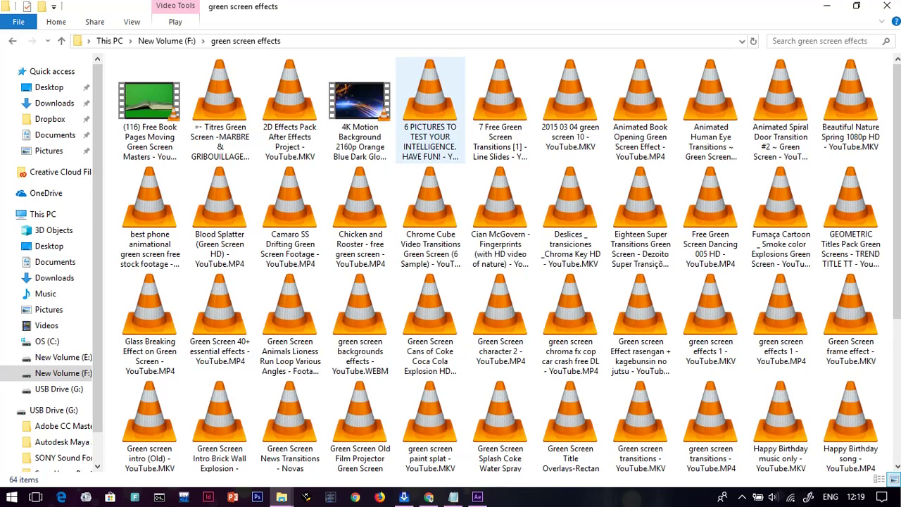
pyautogui.hotkey('alt', 'Tab')
pyautogui.hotkey('alt', 'Tab')
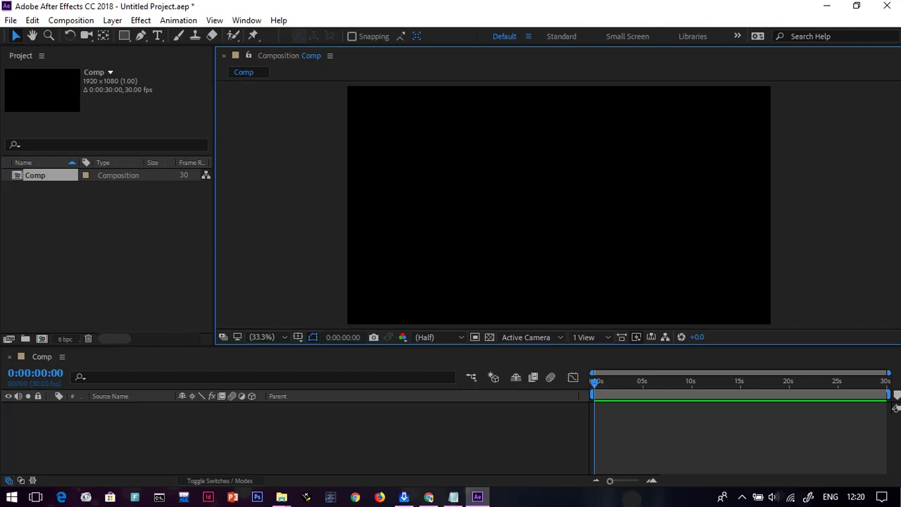
# Bring the green screen effects folder forward, browse its clips, and drag out the car-crash video
pyautogui.click(282, 497)
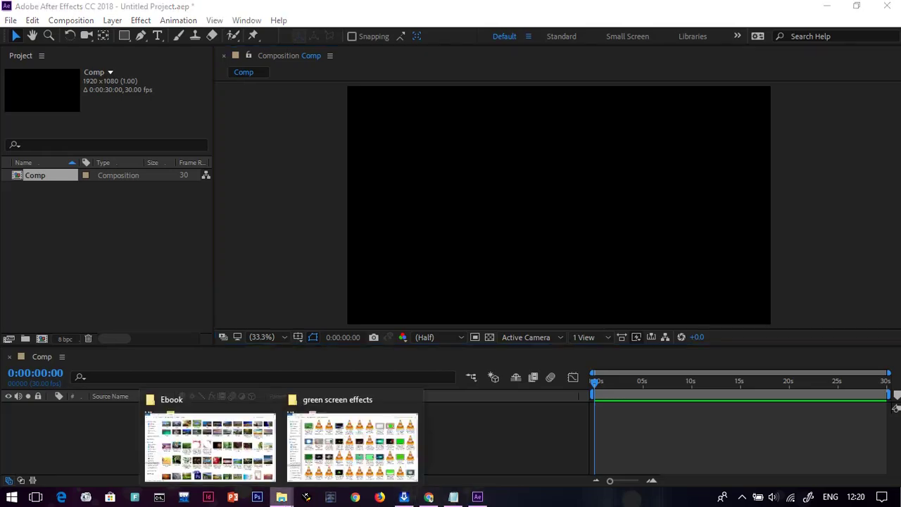
pyautogui.click(352, 445)
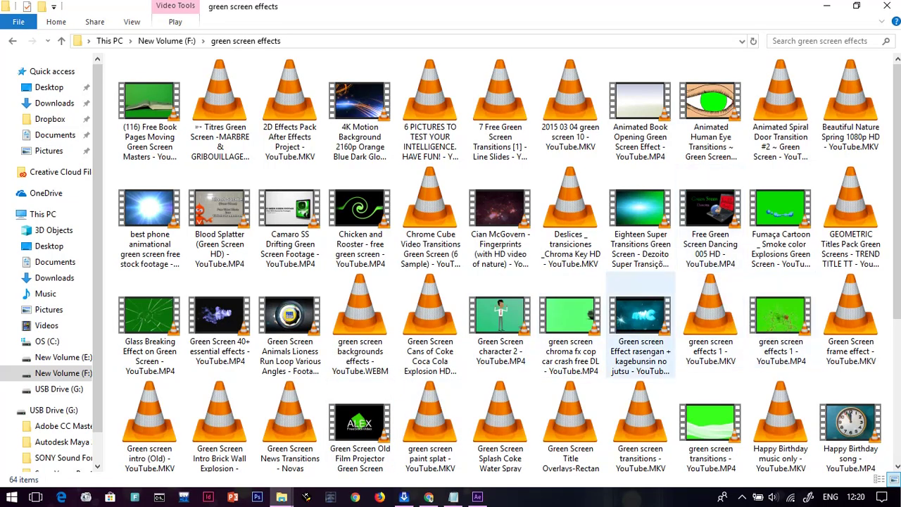
pyautogui.scroll(-2, 641, 310)
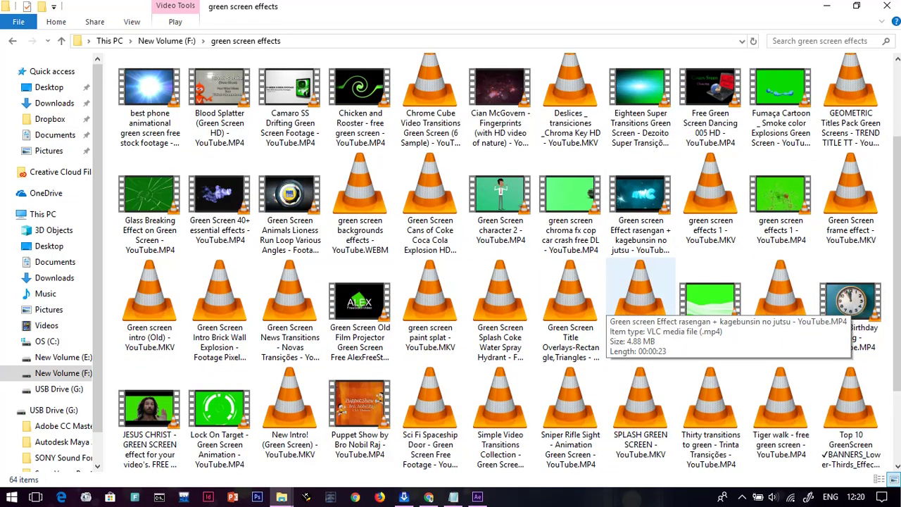
pyautogui.scroll(-2, 641, 296)
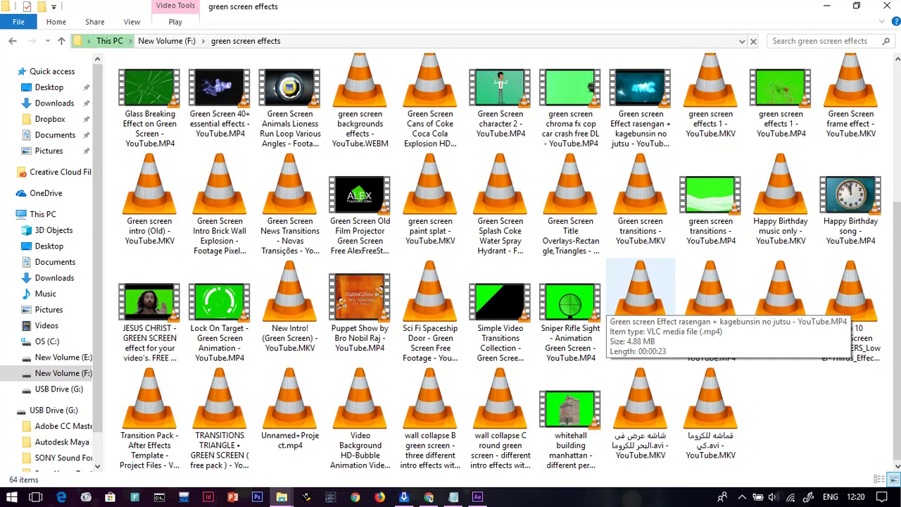
pyautogui.scroll(4, 641, 310)
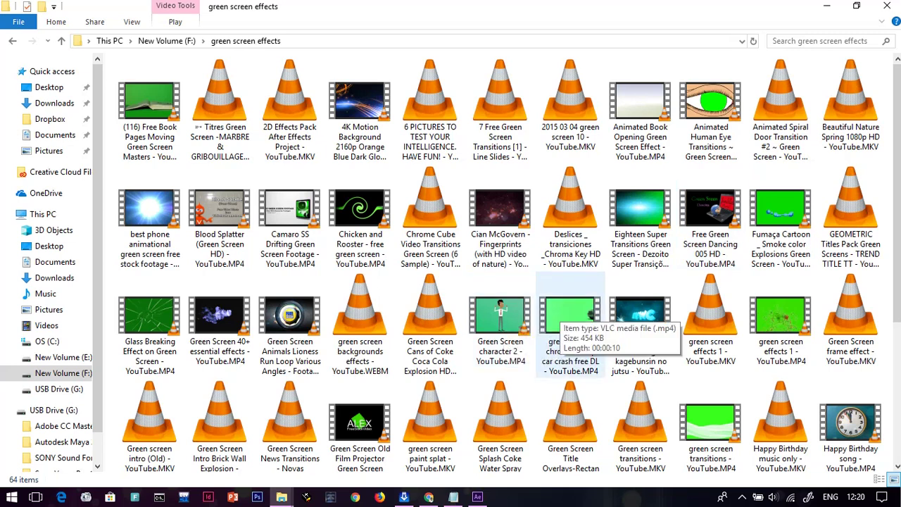
pyautogui.moveTo(563, 316); pyautogui.dragTo(303, 394)
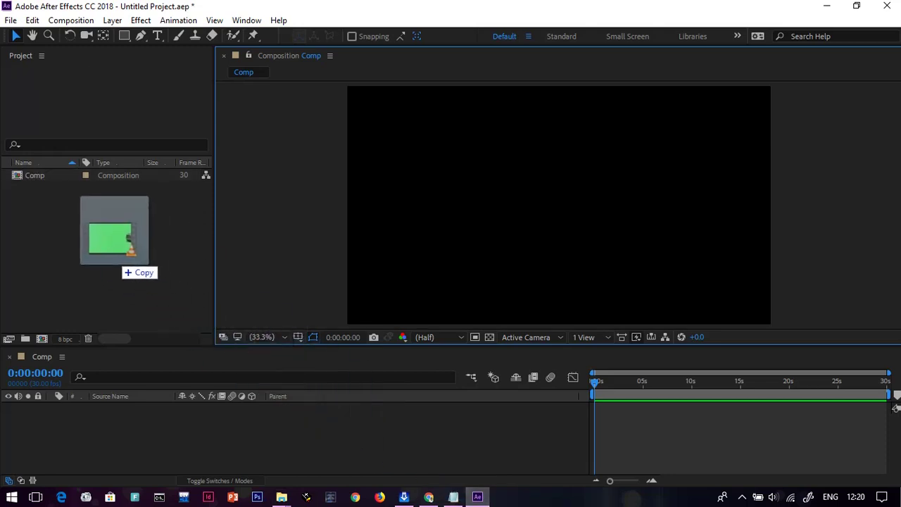
# Drop the car-crash MP4 into the After Effects Project panel and mute the computer's sound
pyautogui.moveTo(313, 416); pyautogui.dragTo(126, 271)
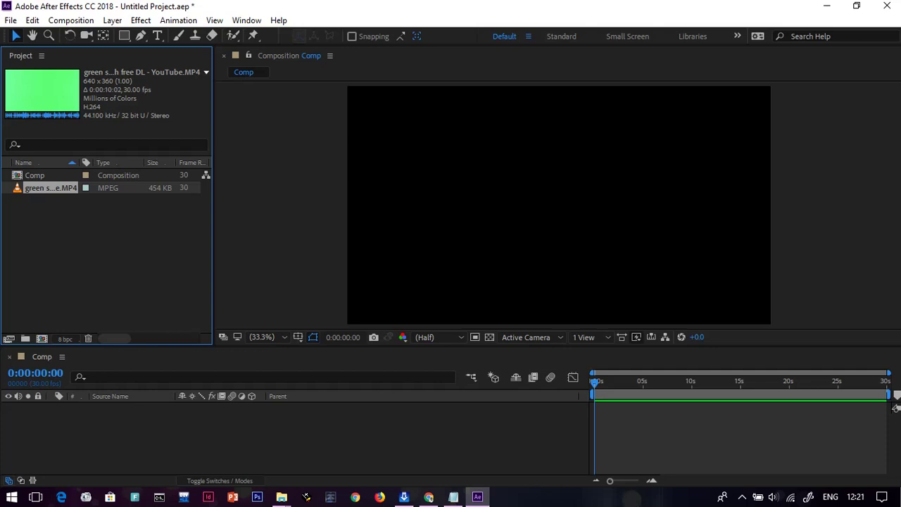
pyautogui.press('XF86AudioMute')
# Add the car-crash footage to the Comp timeline, play it briefly, and nudge the playhead forward
pyautogui.moveTo(50, 188); pyautogui.dragTo(60, 415)
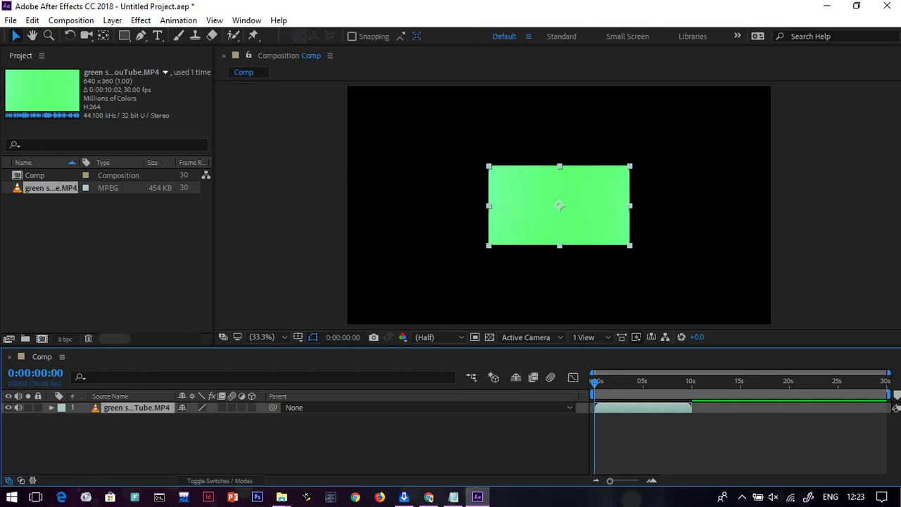
pyautogui.press('space')
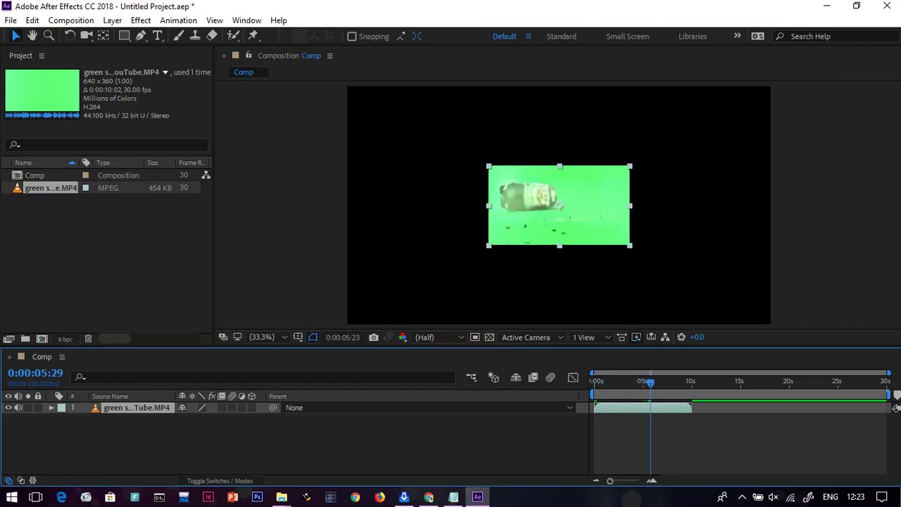
pyautogui.press('space')
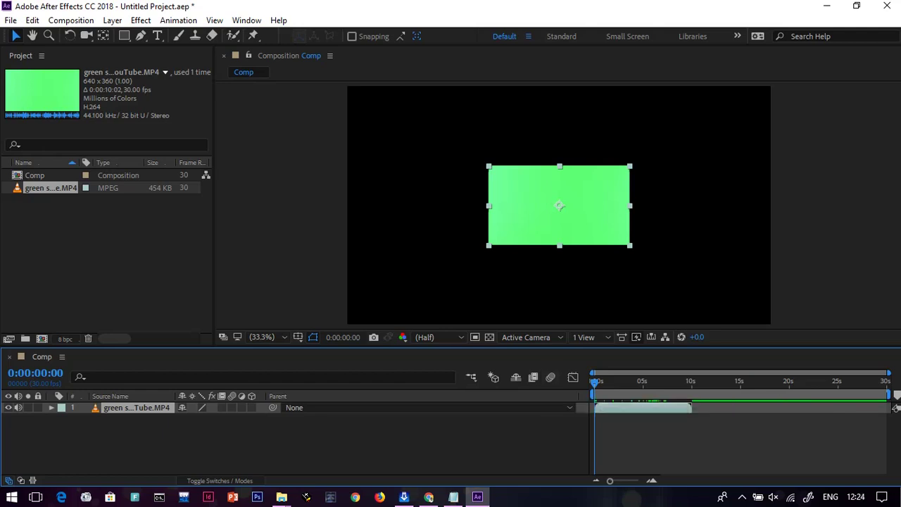
pyautogui.moveTo(596, 381); pyautogui.dragTo(605, 381)
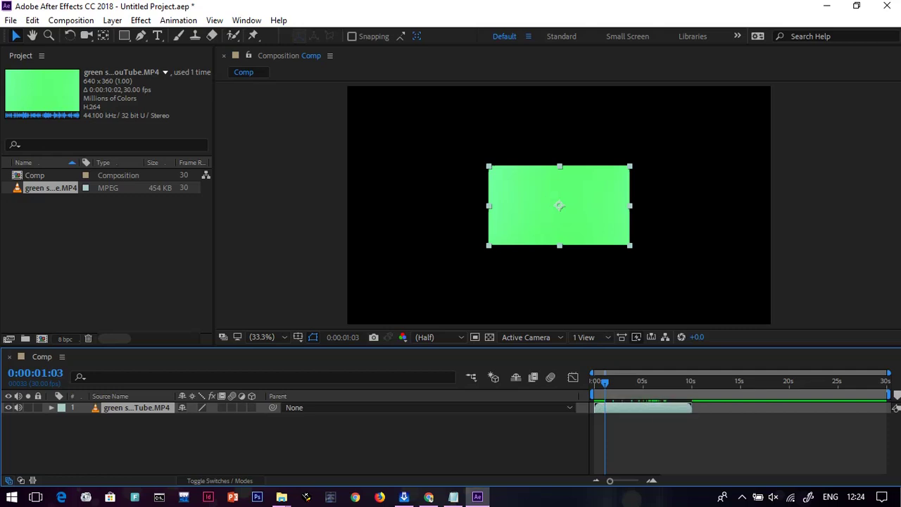
# Apply Transform > Fit to Comp so the green layer fills the 1920 x 1080 frame
pyautogui.rightClick(548, 205)
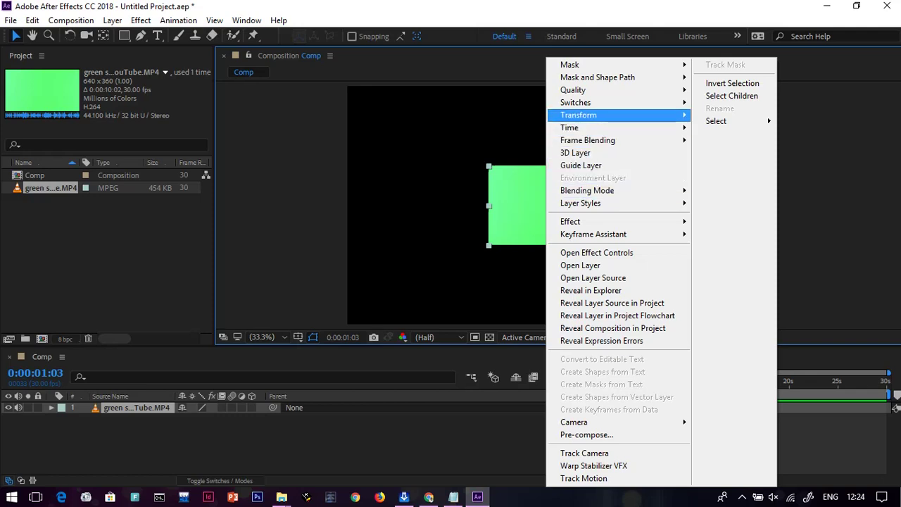
pyautogui.moveTo(584, 115)
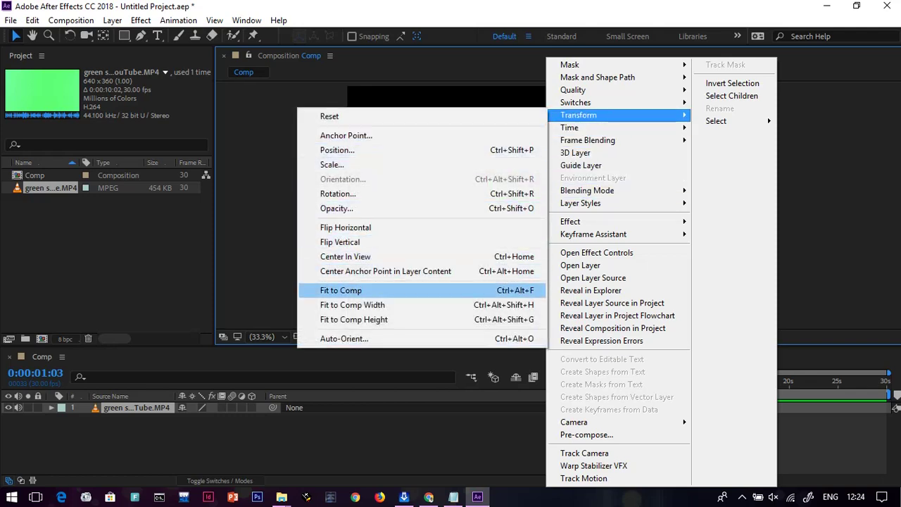
pyautogui.click(345, 290)
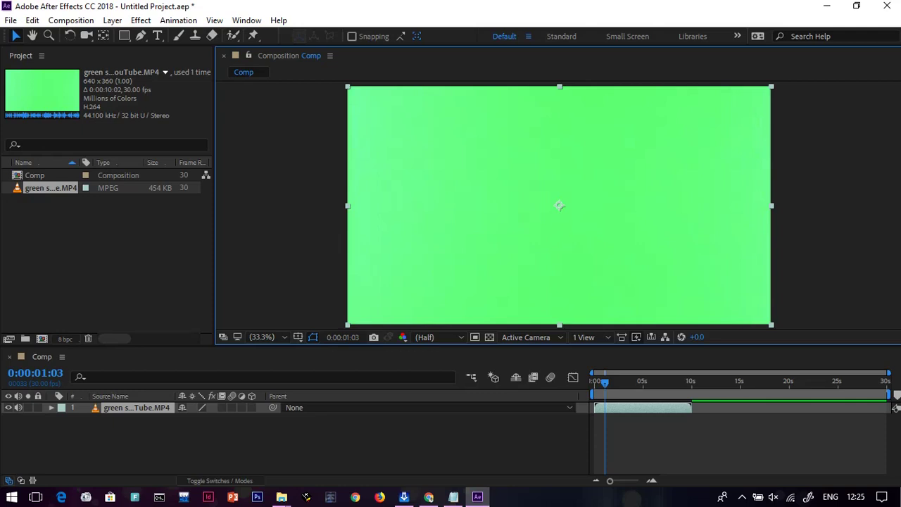
# Deselect the layer, preview the composition, then return to the start
pyautogui.hotkey('ctrl', 'shift', 'a')
pyautogui.press('space')
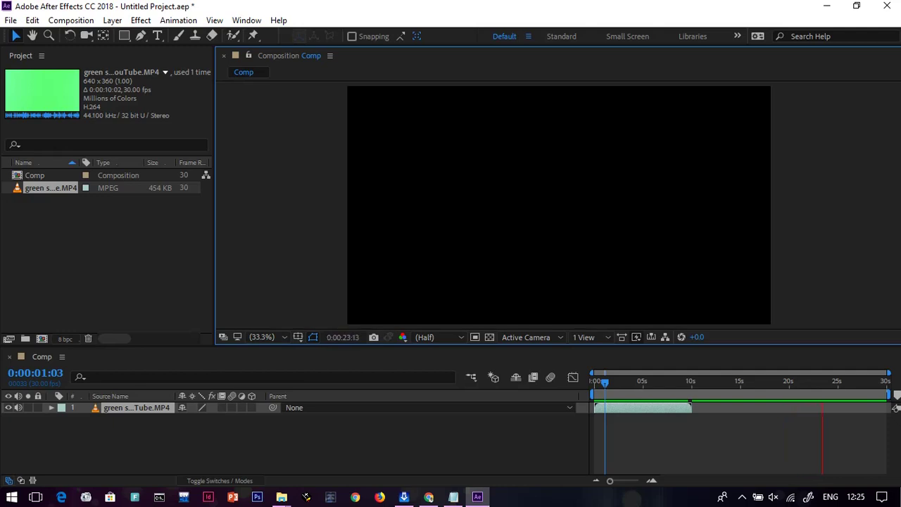
pyautogui.press('space')
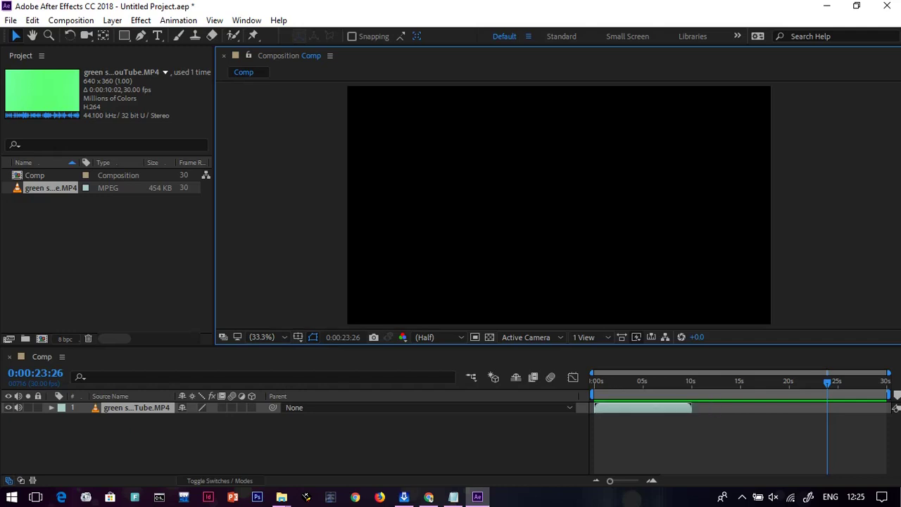
pyautogui.press('Home')
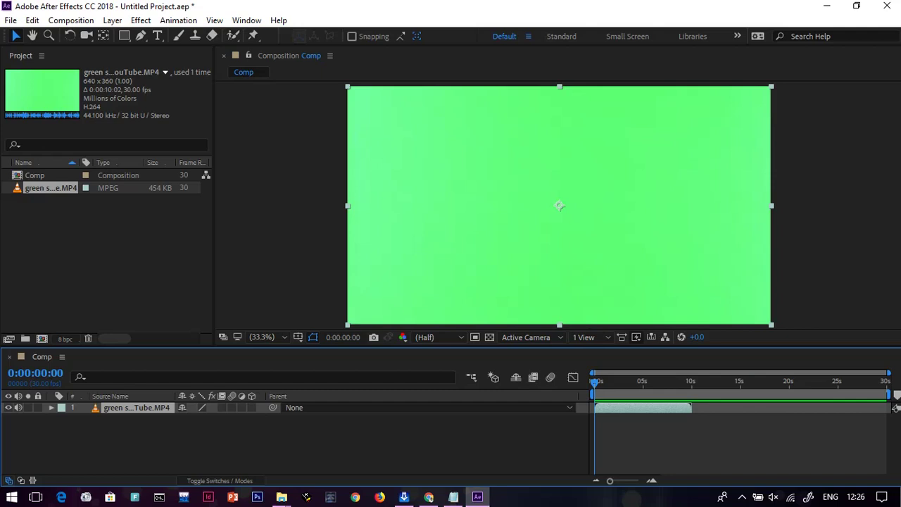
# Preview the green screen clip again, stopping at 0:00:01:07, and press Y
pyautogui.press('space')
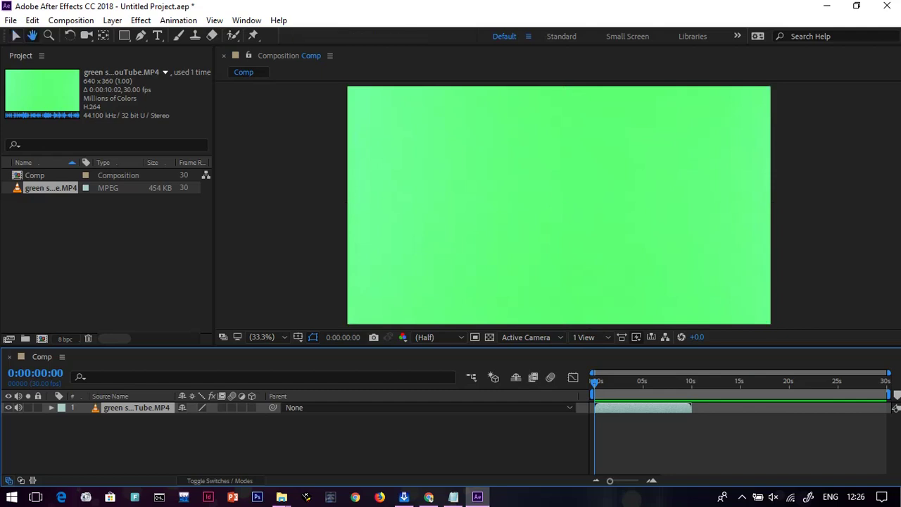
pyautogui.press('space')
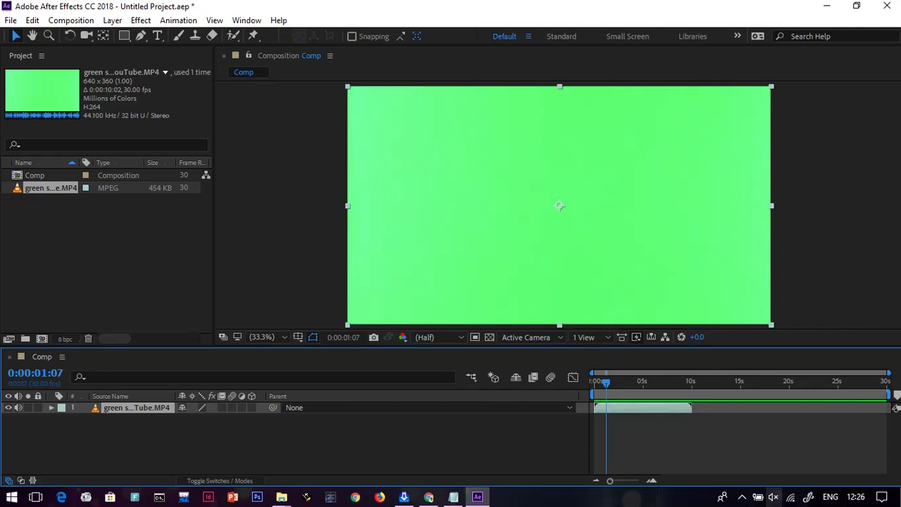
pyautogui.press('y')
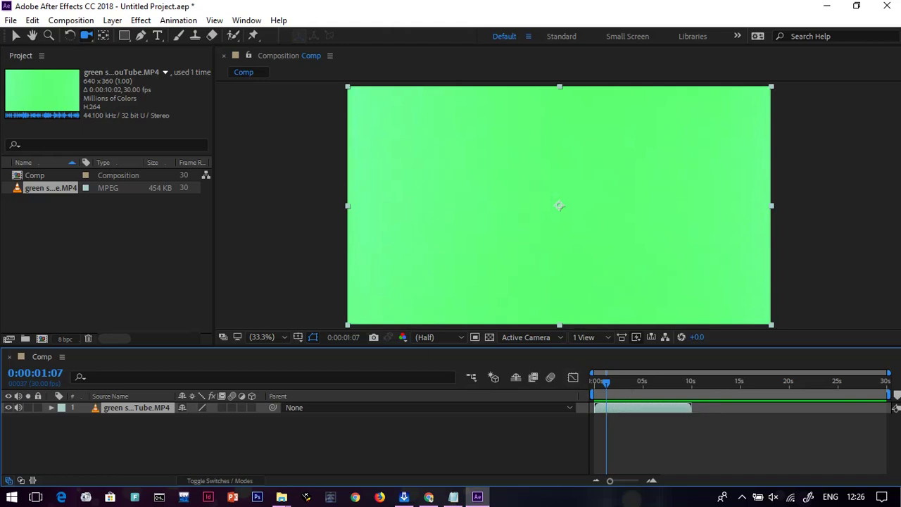
# Split the clip layer at the current time, delete duplicate layer 2, and select the remaining layer
pyautogui.click(32, 19)
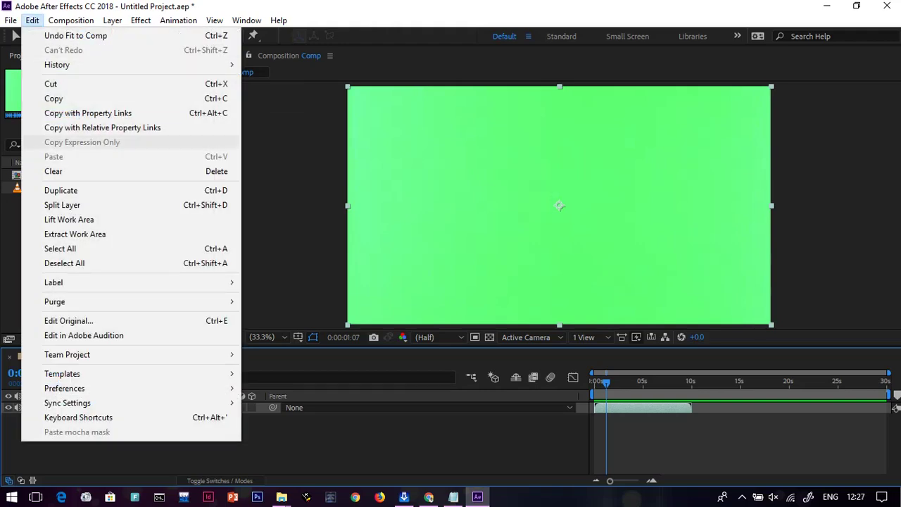
pyautogui.click(62, 204)
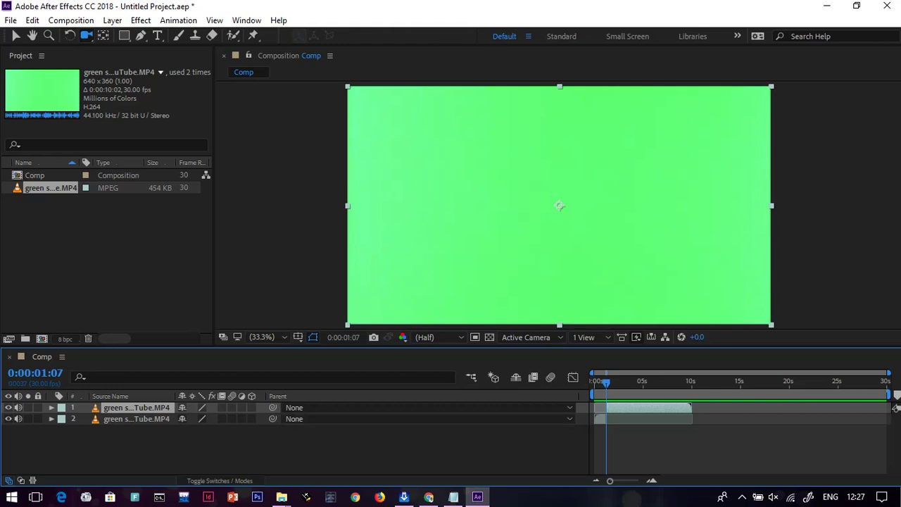
pyautogui.click(136, 419)
pyautogui.press('Delete')
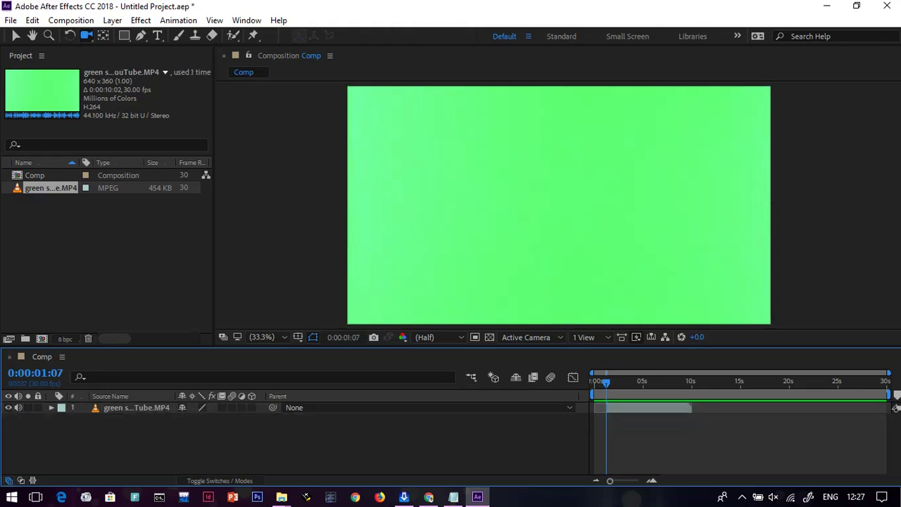
pyautogui.click(137, 408)
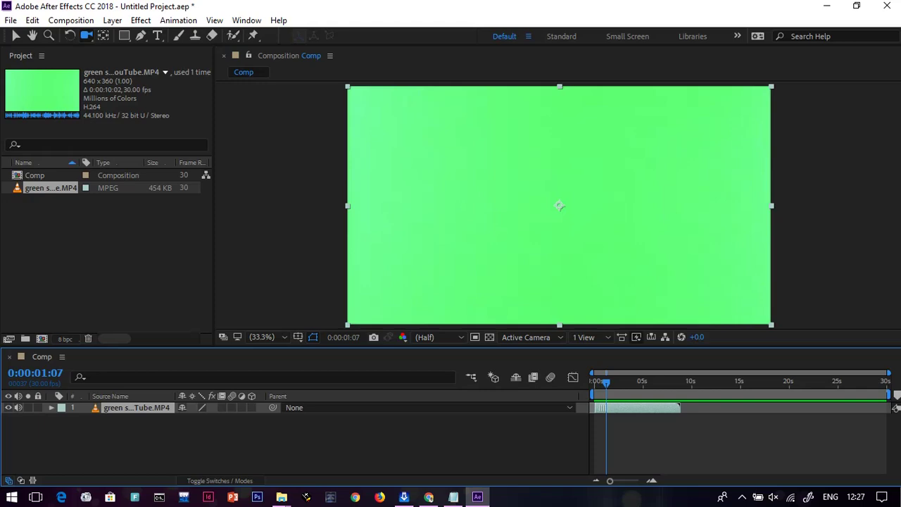
pyautogui.press('super+d')
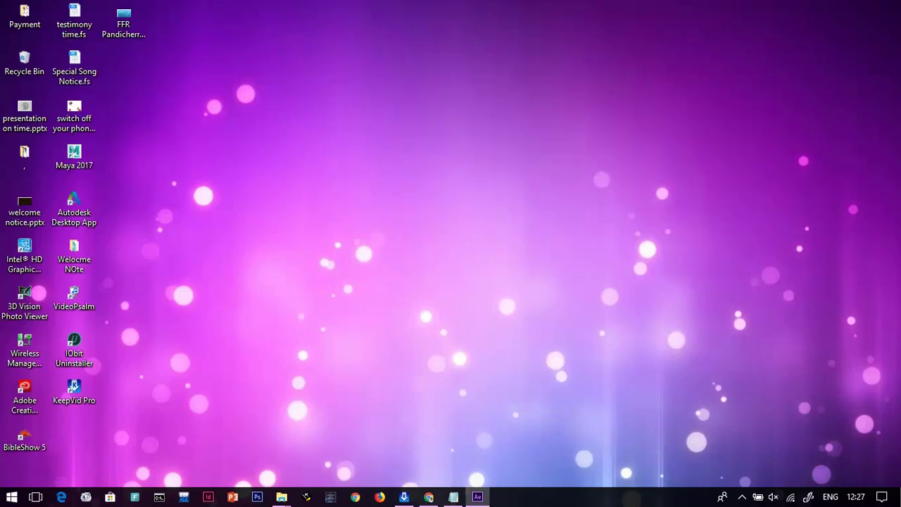
pyautogui.press('super+d')
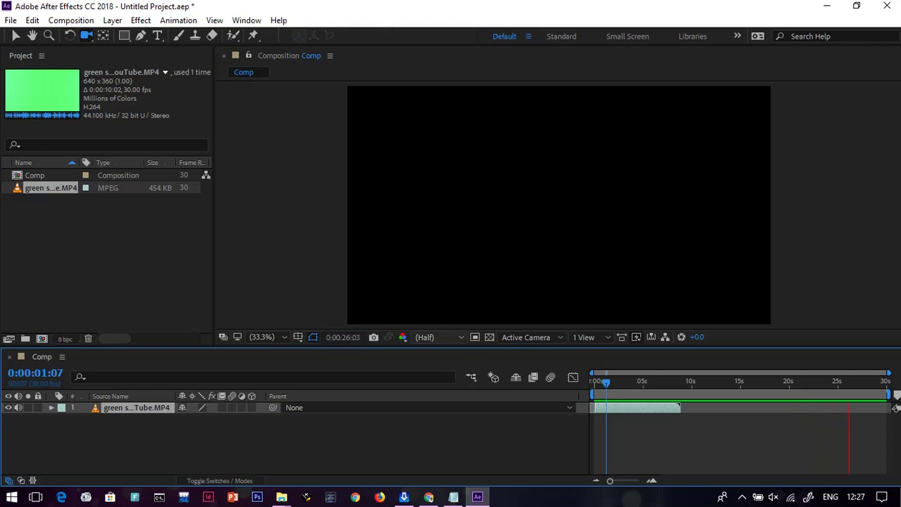
# Open the preview resolution choices, then stop playback and jump to 0:00:00:00
pyautogui.click(436, 338)
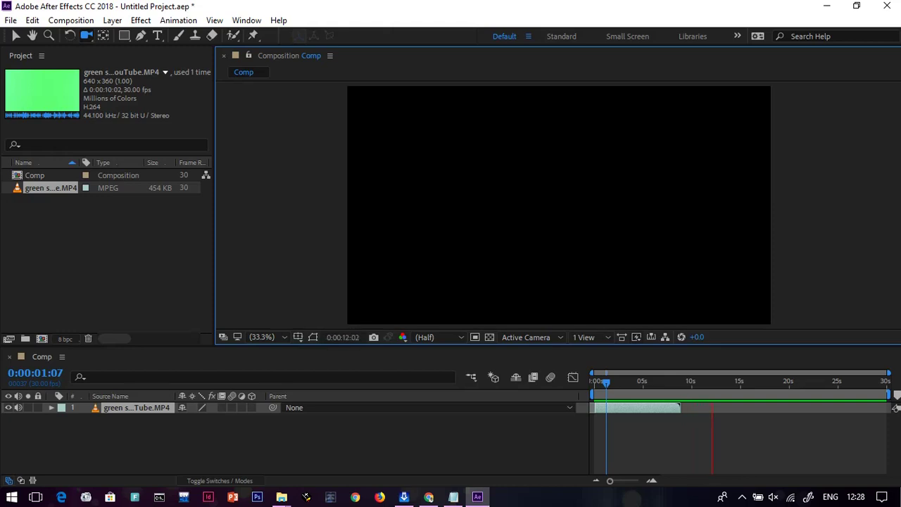
pyautogui.click(607, 384)
pyautogui.press('Home')
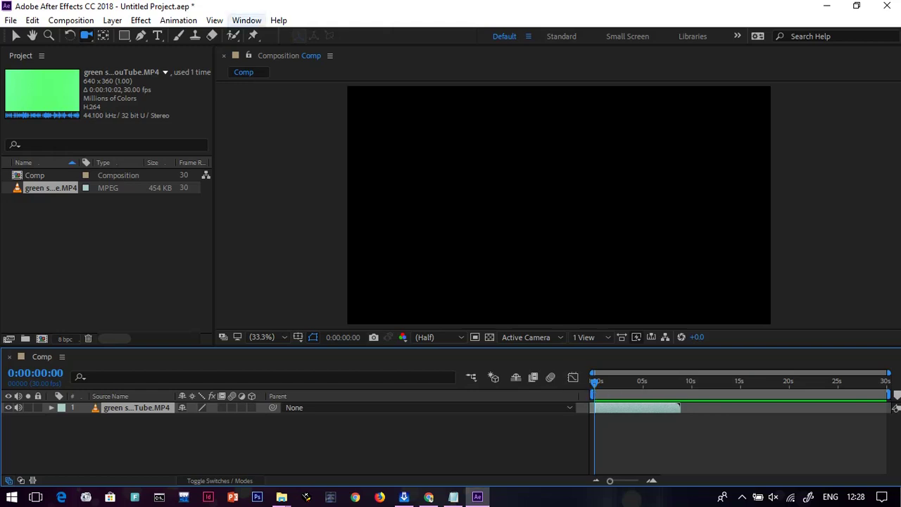
# Show the Effects & Presets panel from the Window menu
pyautogui.click(247, 20)
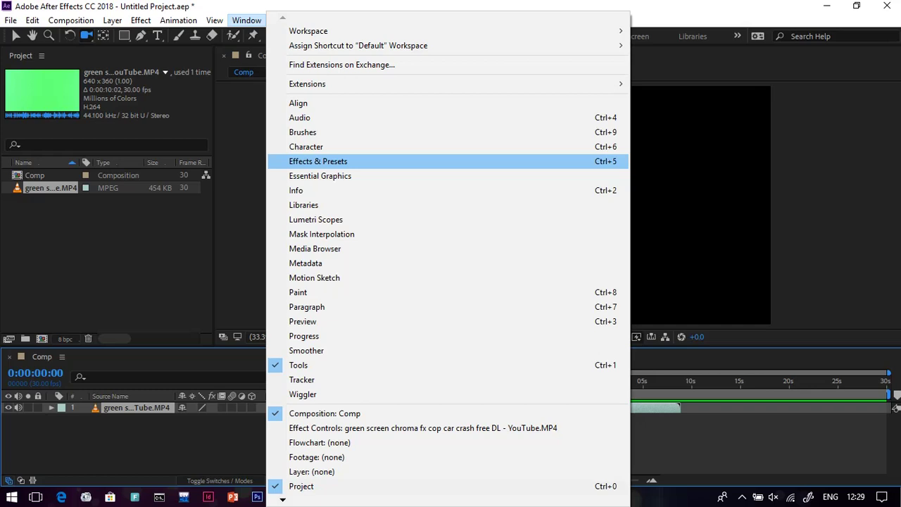
pyautogui.click(318, 162)
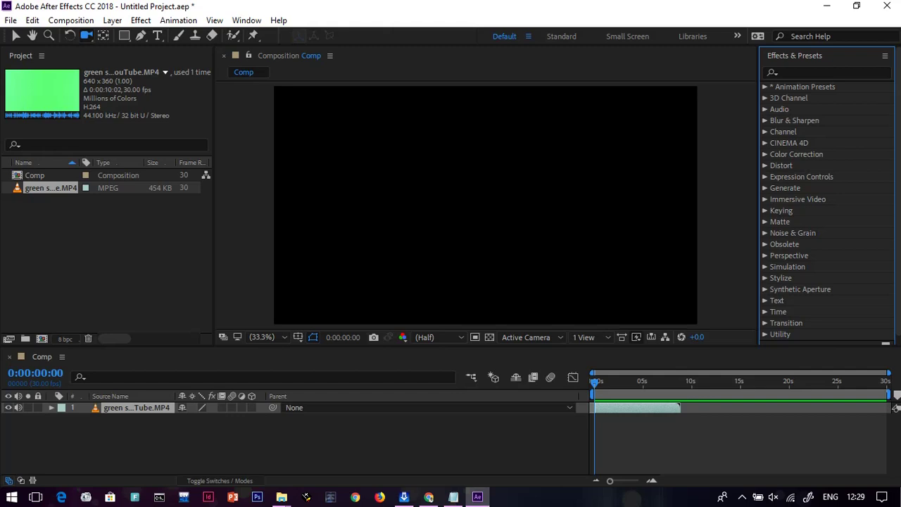
# Search Effects & Presets for 'keylight' and select Keylight (1.2) under Keying
pyautogui.click(810, 72)
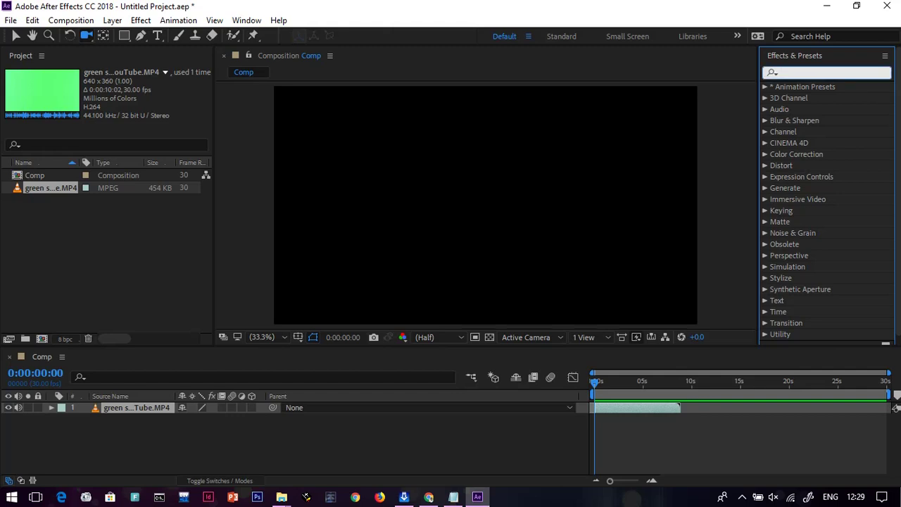
pyautogui.write('keyl')
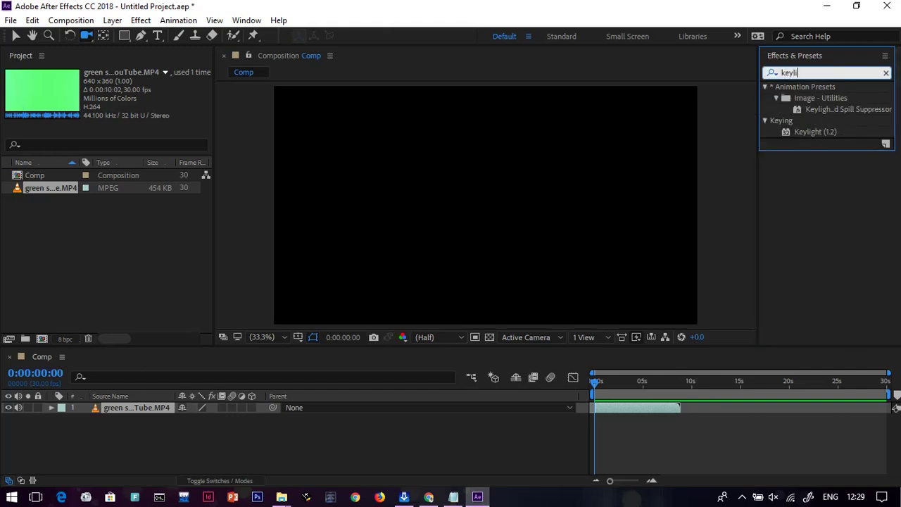
pyautogui.write('ight')
pyautogui.write('1')
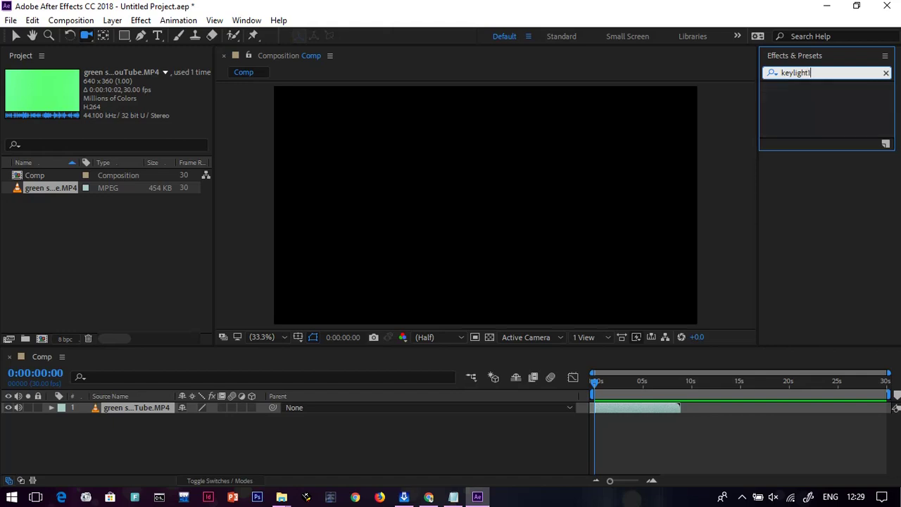
pyautogui.write('.2')
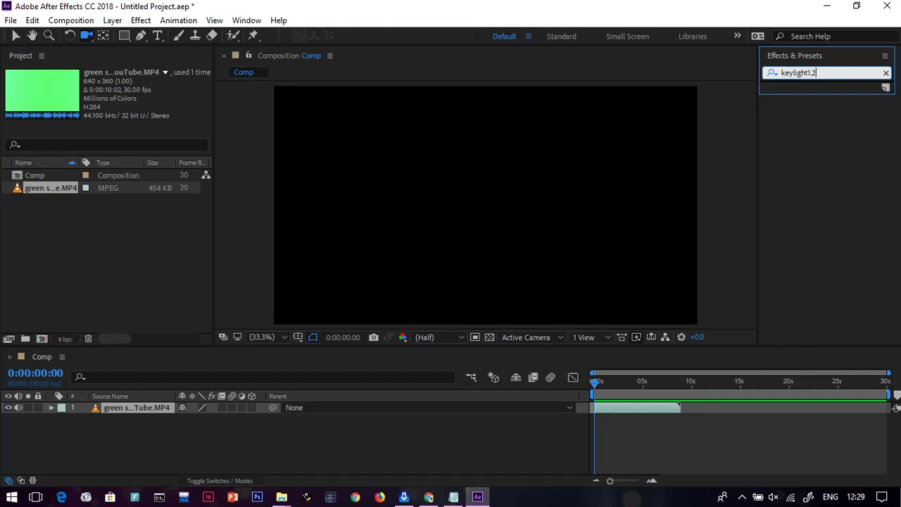
pyautogui.press('BackSpace')
pyautogui.press('BackSpace')
pyautogui.press('BackSpace')
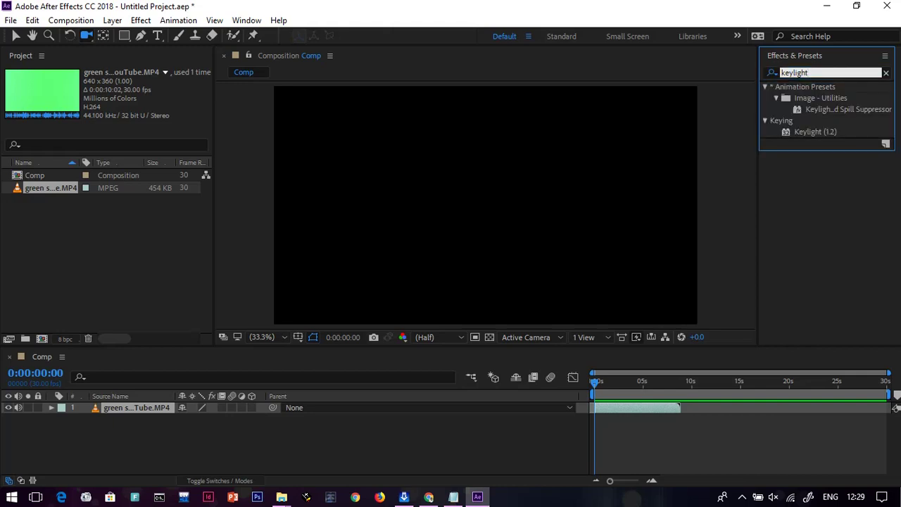
pyautogui.click(815, 132)
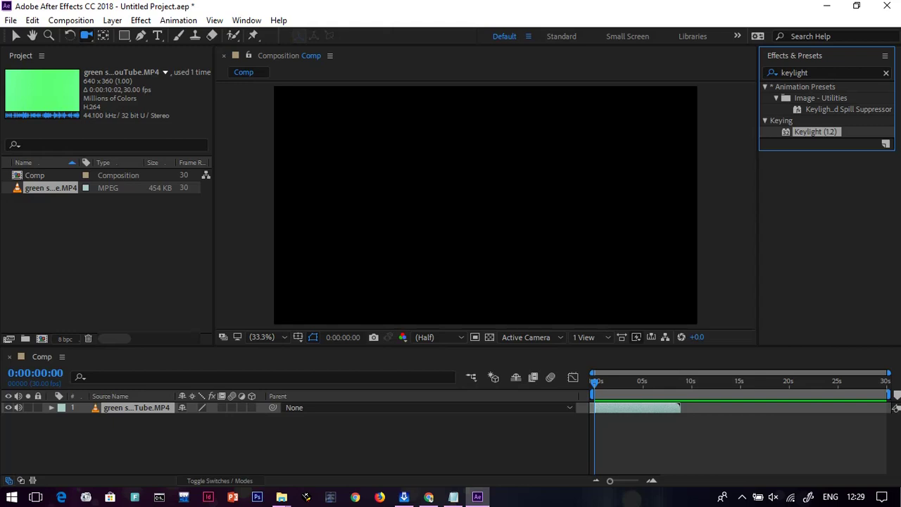
# Drag Keylight (1.2) onto the green screen layer and pick up the Screen Colour eyedropper
pyautogui.moveTo(815, 132)
pyautogui.mouseDown()
pyautogui.moveTo(627, 415)
pyautogui.moveTo(633, 408)
pyautogui.mouseUp()
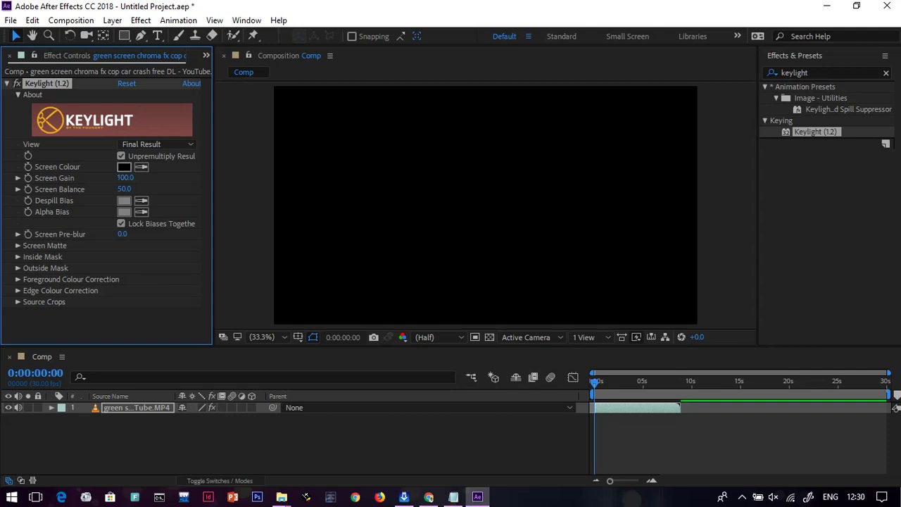
pyautogui.click(141, 167)
# Sample the clip's green background as Keylight's Screen Colour and preview the keyed result
pyautogui.press('space')
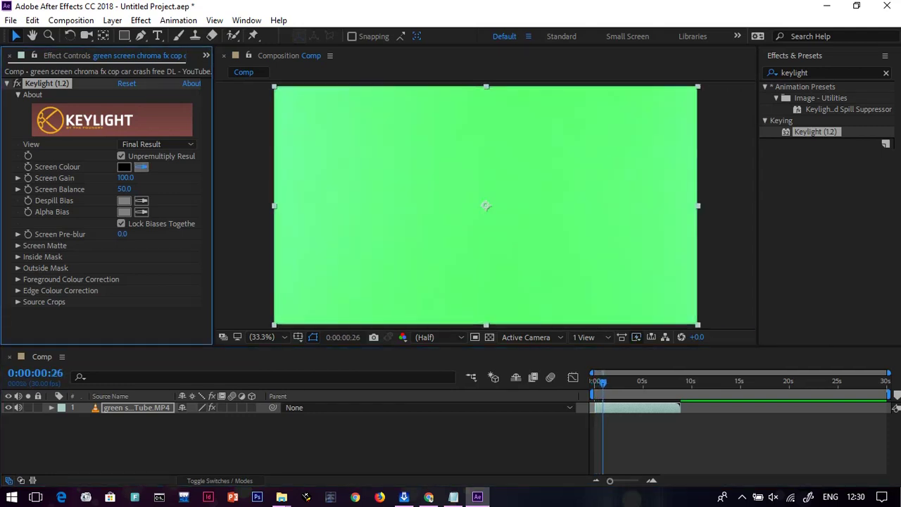
pyautogui.click(486, 205)
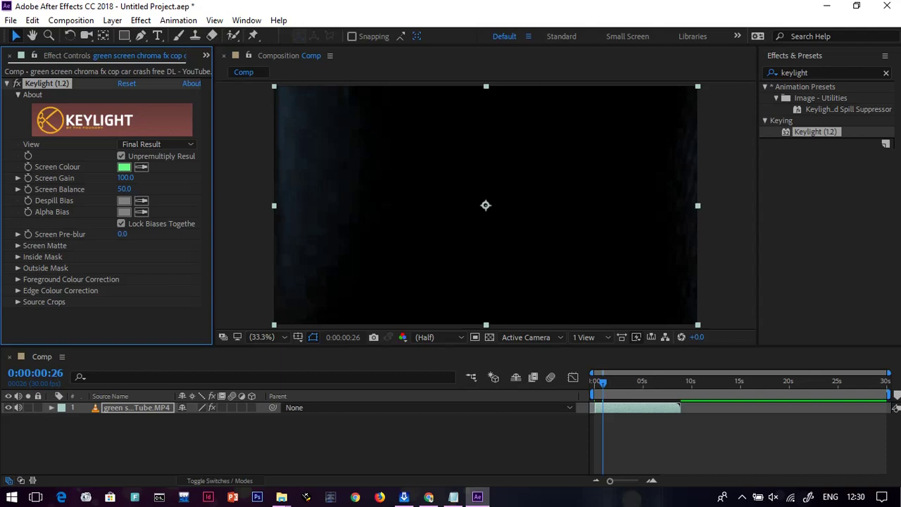
pyautogui.press('space')
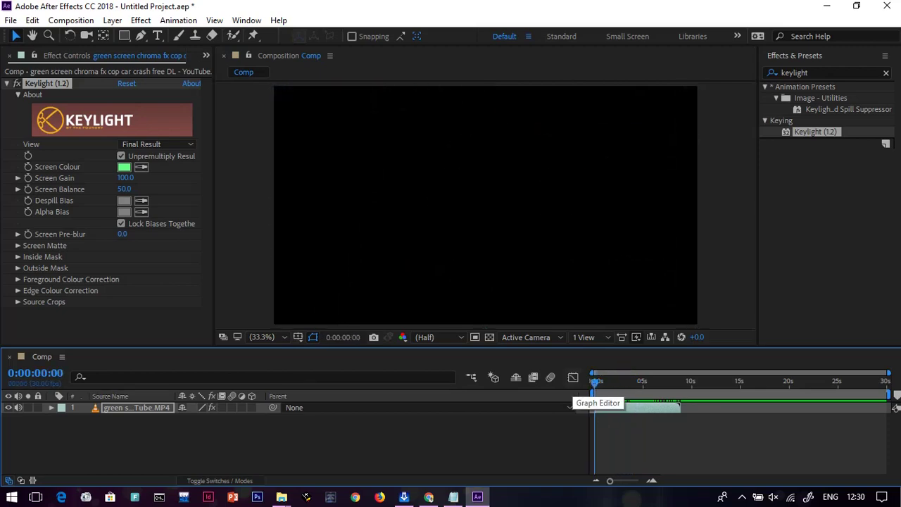
# Add a new line reading 'Keylight' to Photoshop workshop.txt, then minimize Notepad
pyautogui.click(453, 498)
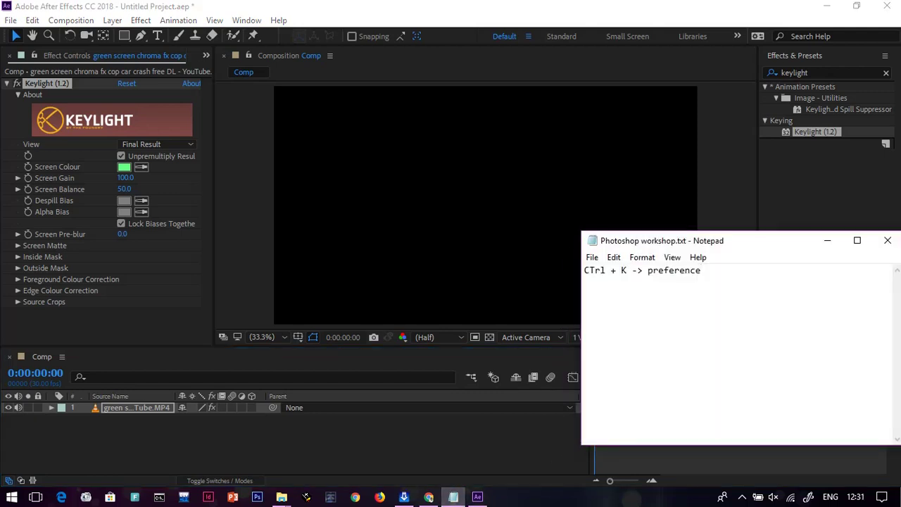
pyautogui.press('Return')
pyautogui.write('Ke')
pyautogui.write('ylight')
pyautogui.click(828, 240)
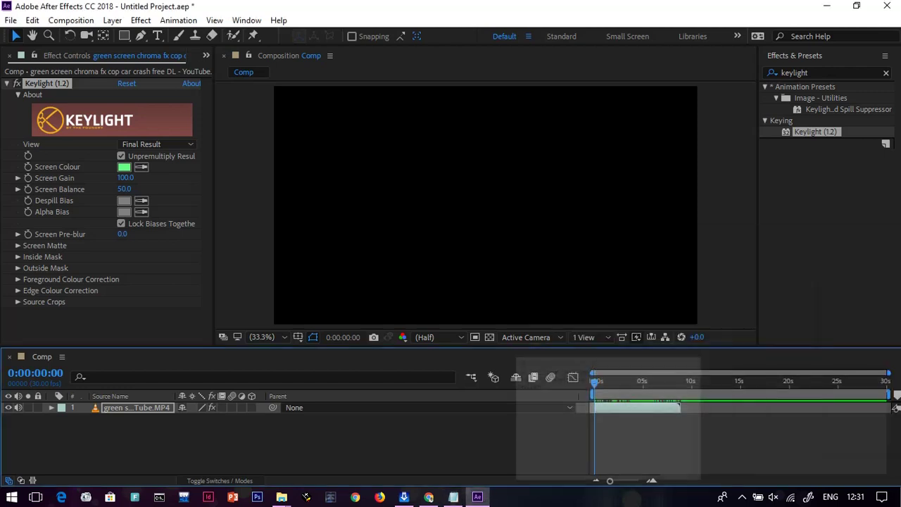
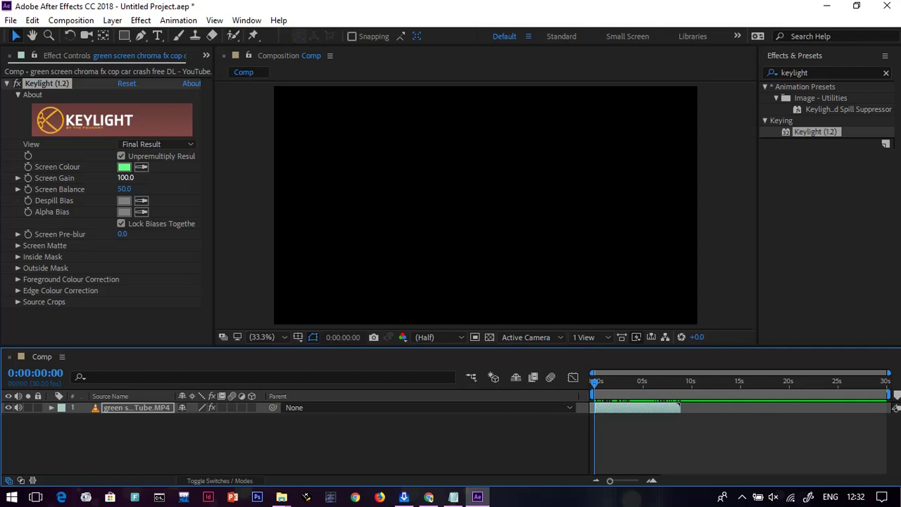
# Scrub Keylight Screen Gain to 116 and Screen Balance to 66, previewing the key between changes
pyautogui.click(126, 178)
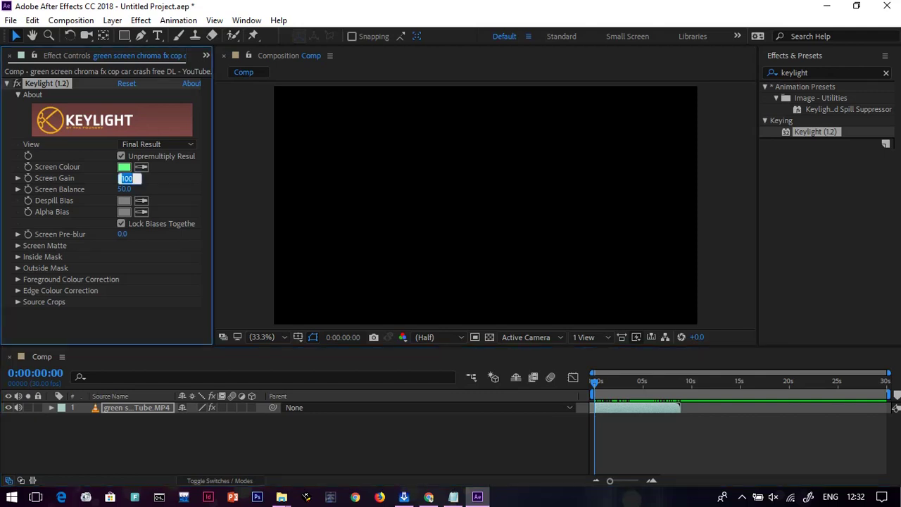
pyautogui.press('Return')
pyautogui.press('space')
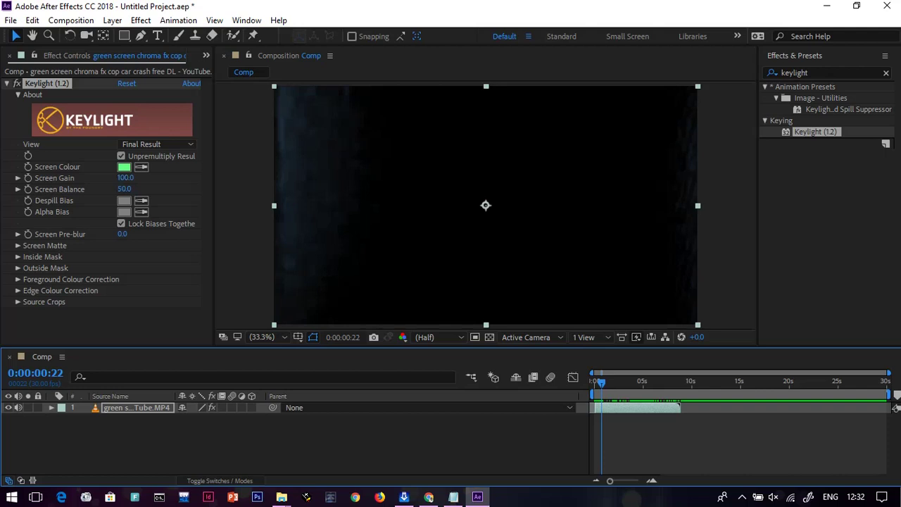
pyautogui.moveTo(125, 177); pyautogui.dragTo(135, 178)
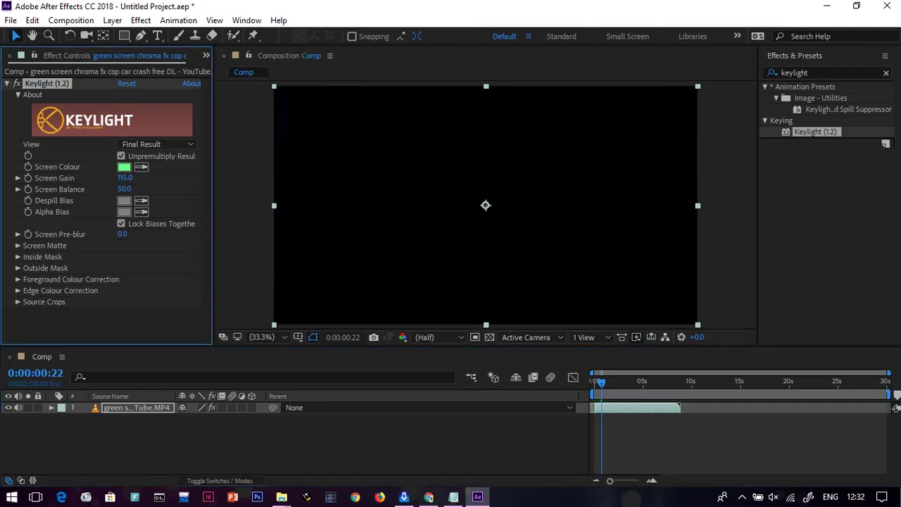
pyautogui.press('space')
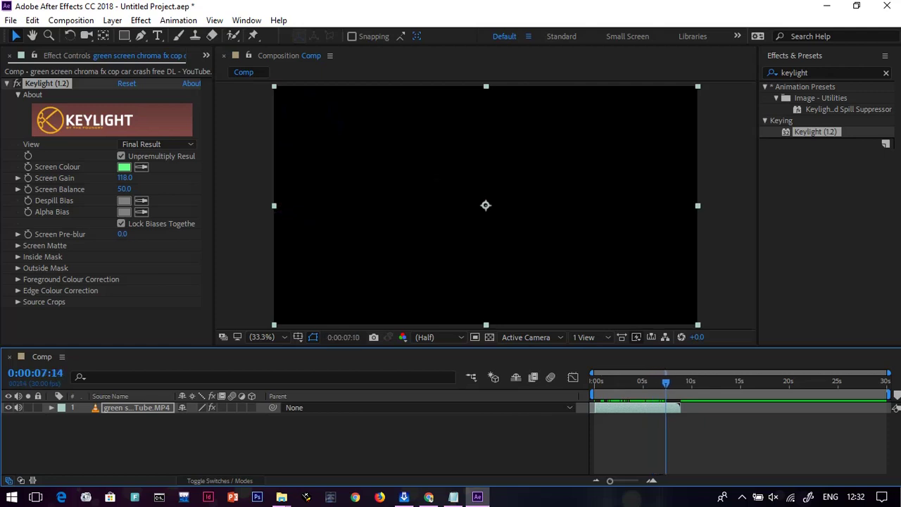
pyautogui.press('space')
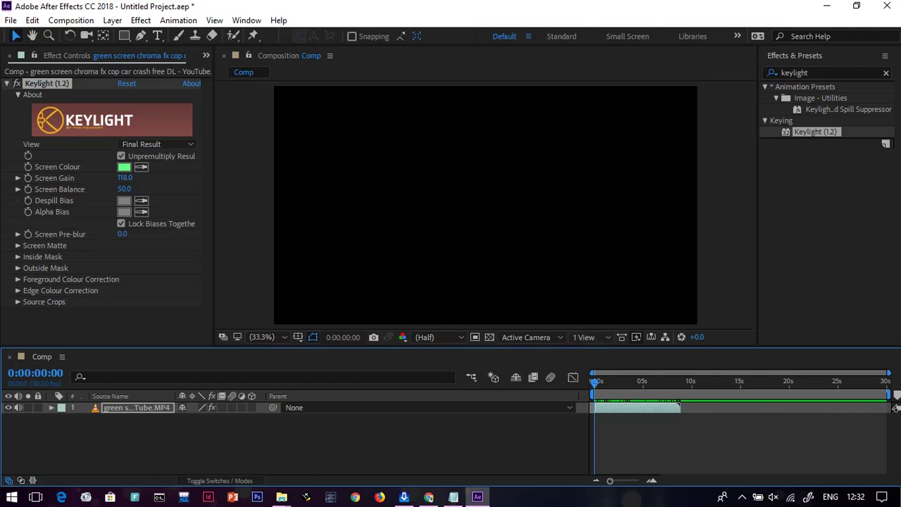
pyautogui.press('space')
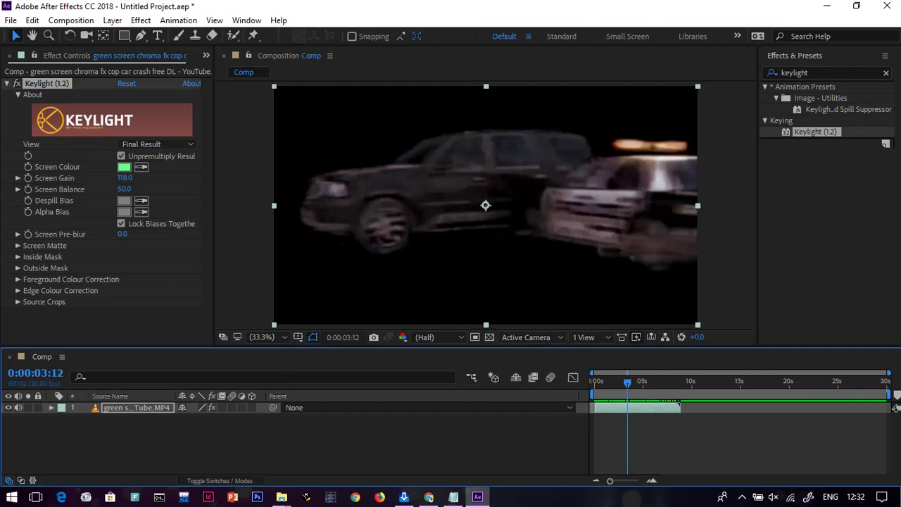
pyautogui.moveTo(125, 178)
pyautogui.mouseDown()
pyautogui.moveTo(155, 178)
pyautogui.moveTo(123, 178)
pyautogui.mouseUp()
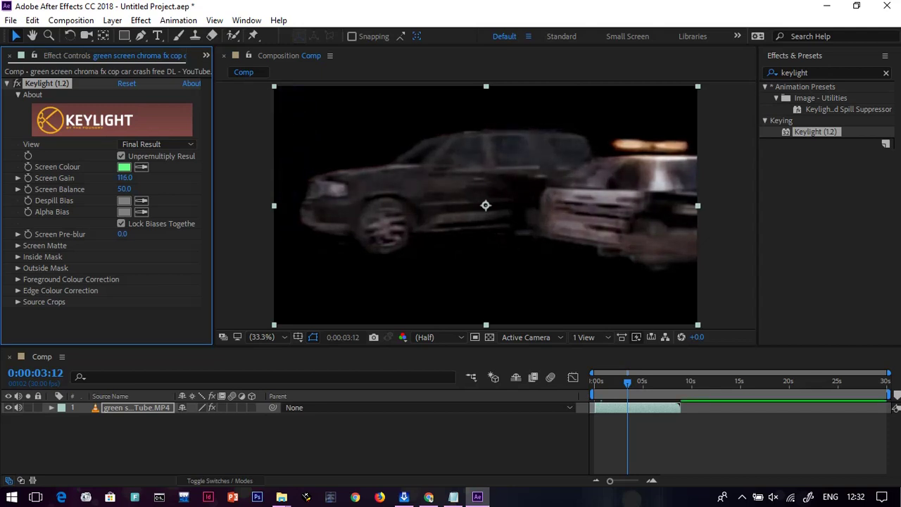
pyautogui.moveTo(124, 189)
pyautogui.mouseDown()
pyautogui.moveTo(159, 189)
pyautogui.moveTo(88, 188)
pyautogui.moveTo(136, 189)
pyautogui.mouseUp()
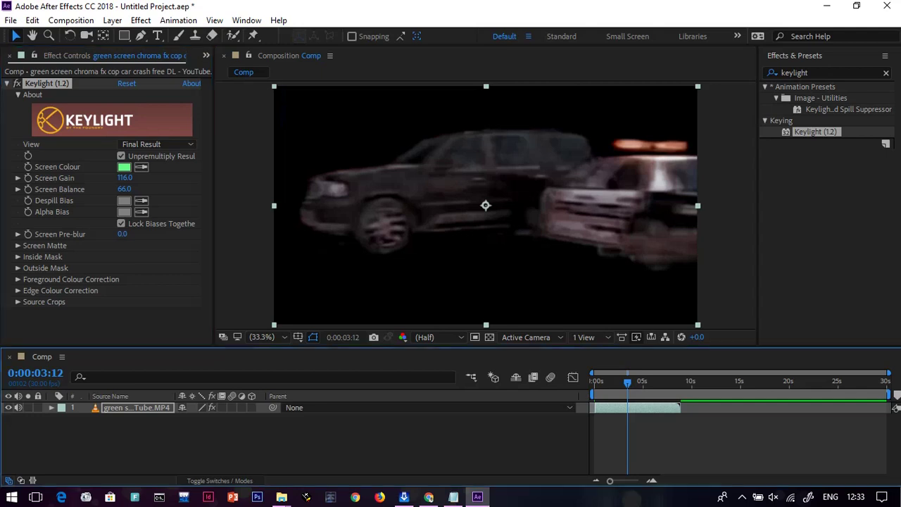
pyautogui.press('Home')
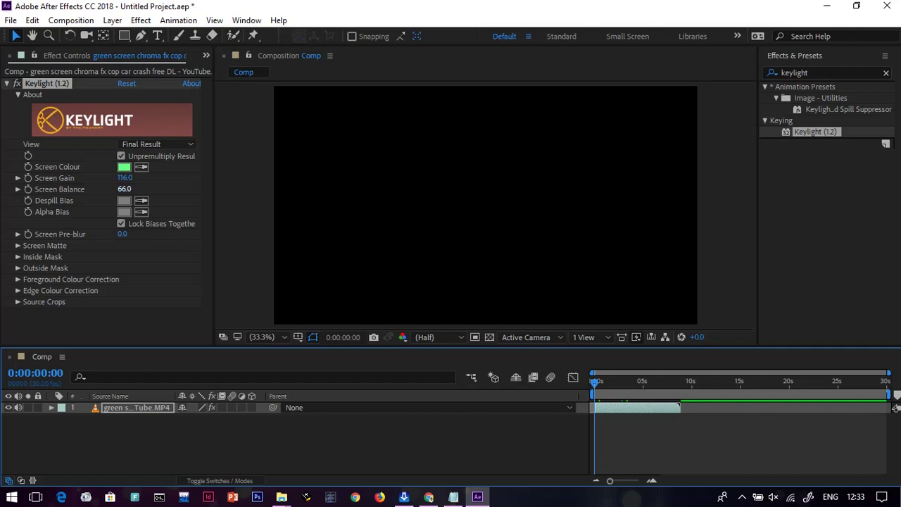
# Drop Keylight Screen Balance to 0, raise it back to 51, and expand Screen Matte
pyautogui.moveTo(124, 189); pyautogui.dragTo(84, 189)
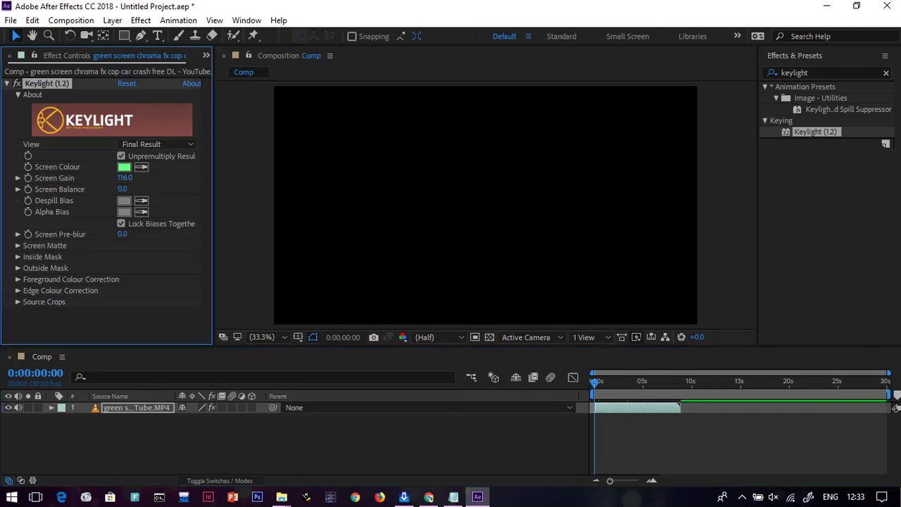
pyautogui.moveTo(123, 189); pyautogui.dragTo(130, 188)
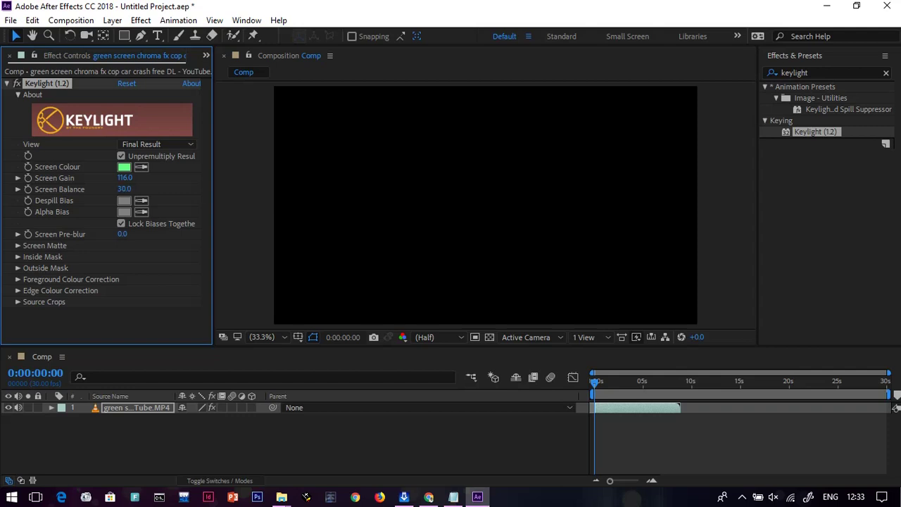
pyautogui.moveTo(124, 188); pyautogui.dragTo(128, 189)
pyautogui.moveTo(124, 189); pyautogui.dragTo(126, 189)
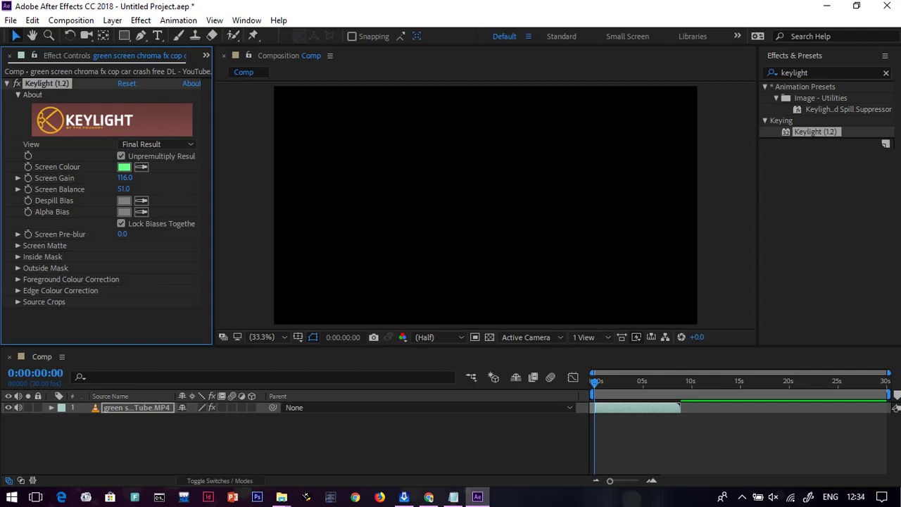
pyautogui.click(18, 245)
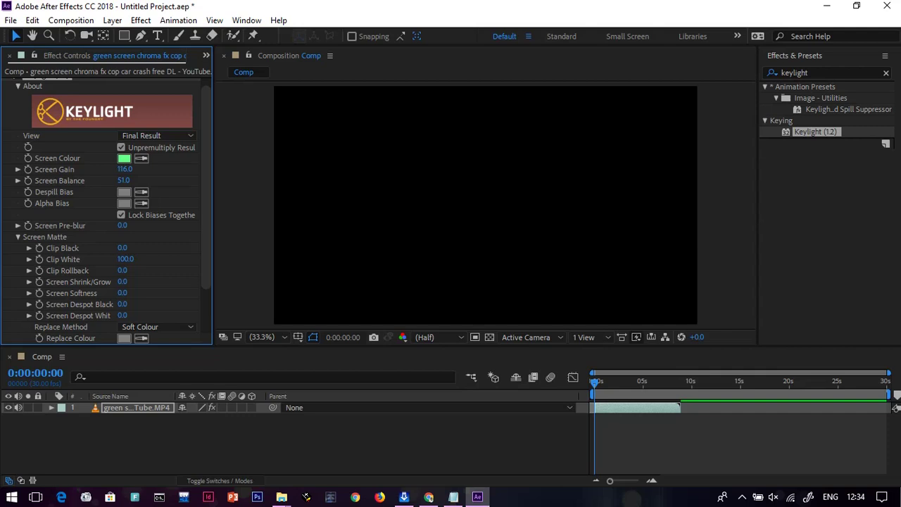
# Preview, try a Clip Black of 5, then undo it back to 0
pyautogui.press('space')
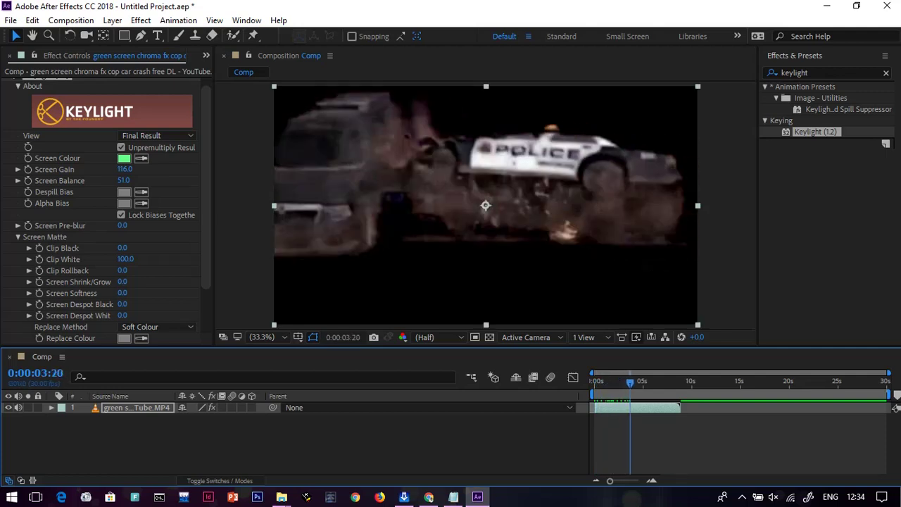
pyautogui.click(122, 248)
pyautogui.write('5')
pyautogui.press('Return')
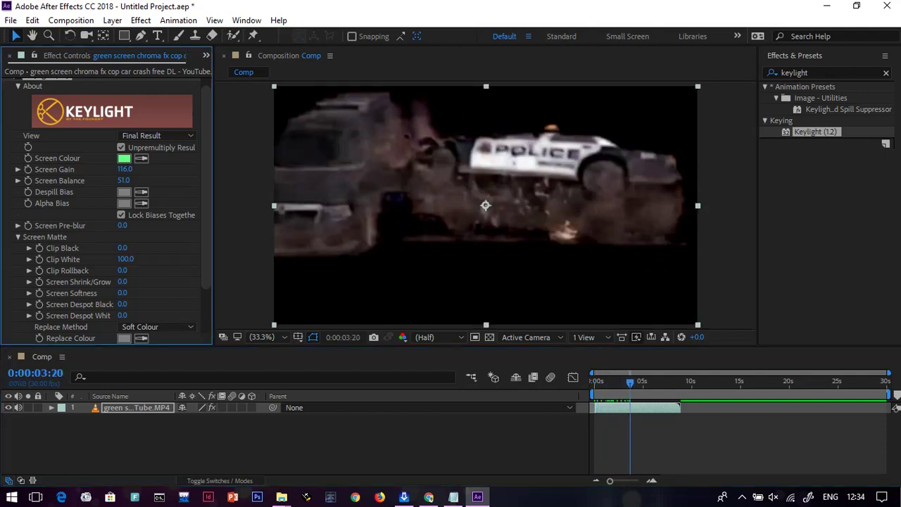
pyautogui.hotkey('ctrl', 'z')
# Try Clip White at 36 and 66, then settle it at 55 and return to the start
pyautogui.click(124, 259)
pyautogui.write('36')
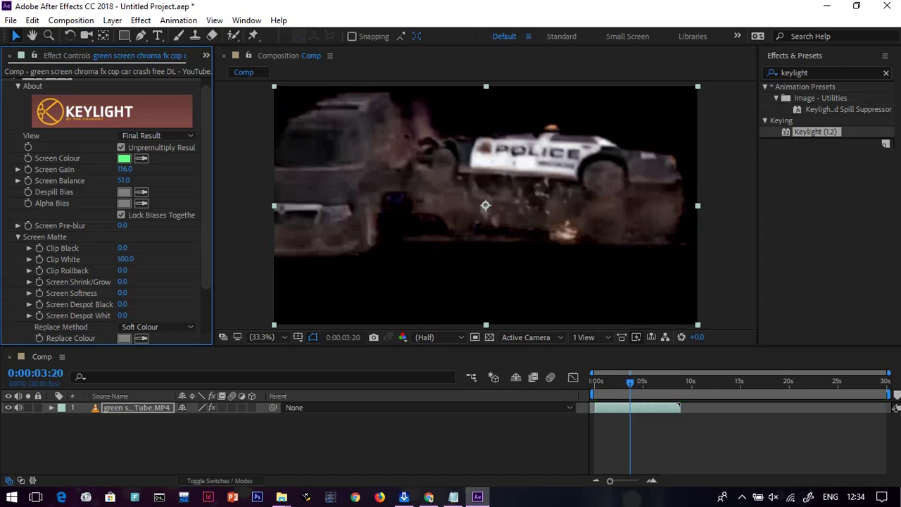
pyautogui.press('Return')
pyautogui.click(124, 259)
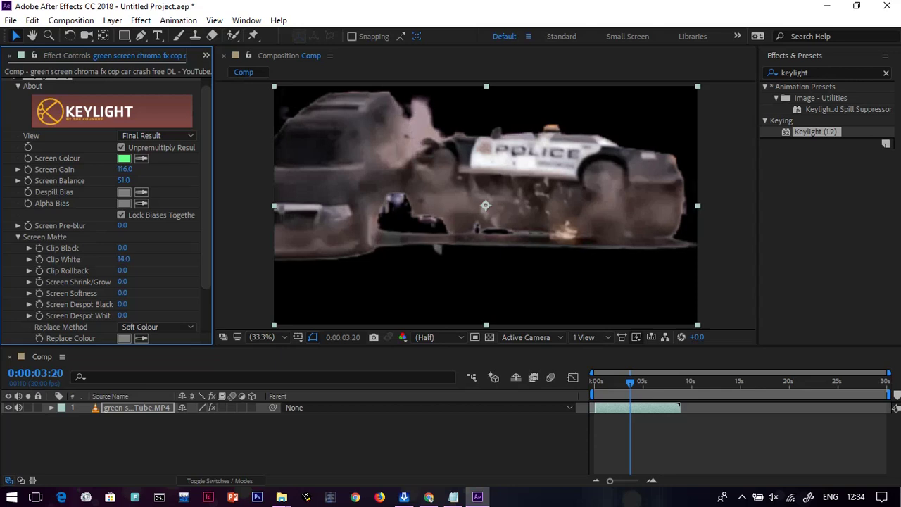
pyautogui.write('66')
pyautogui.press('Return')
pyautogui.moveTo(125, 260); pyautogui.dragTo(116, 259)
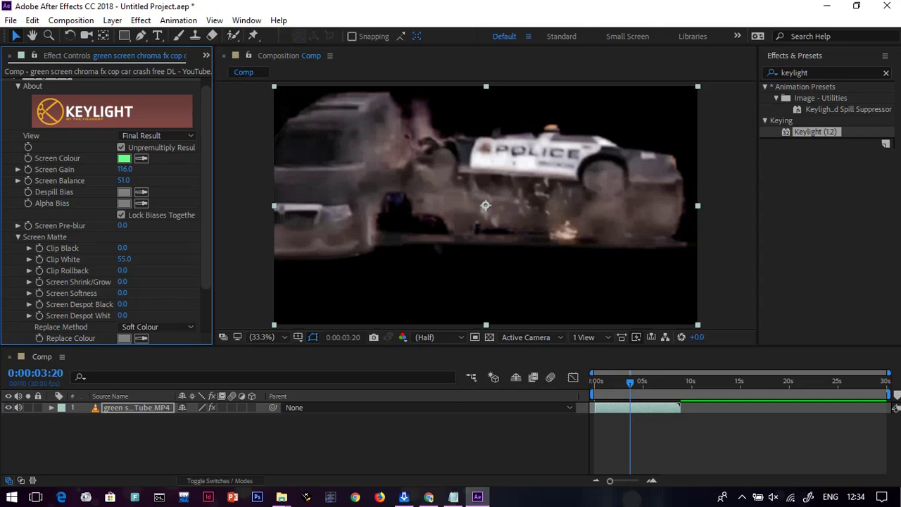
pyautogui.moveTo(122, 293)
pyautogui.mouseDown()
pyautogui.moveTo(131, 293)
pyautogui.moveTo(122, 293)
pyautogui.mouseUp()
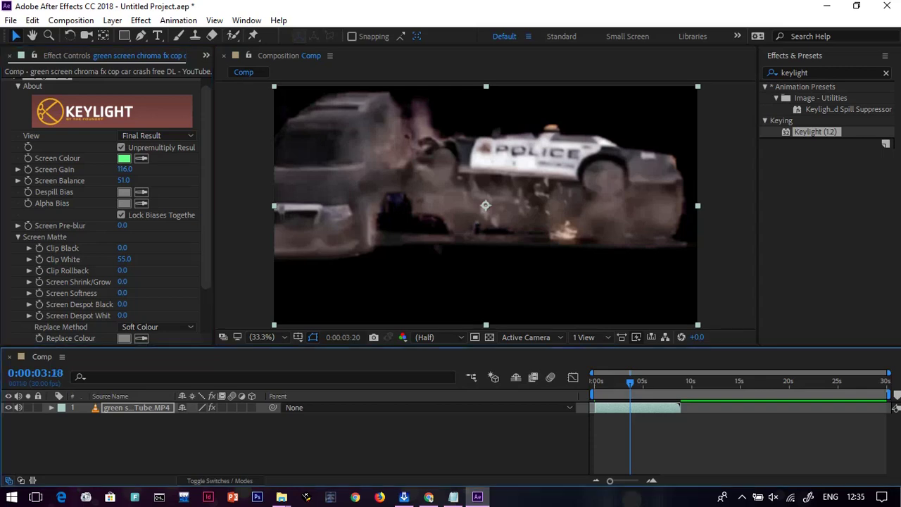
pyautogui.press('Home')
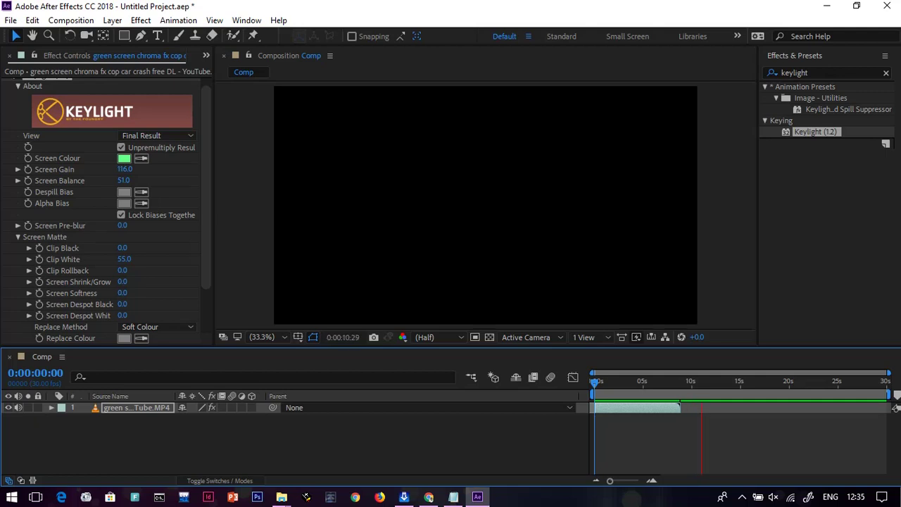
pyautogui.click(433, 337)
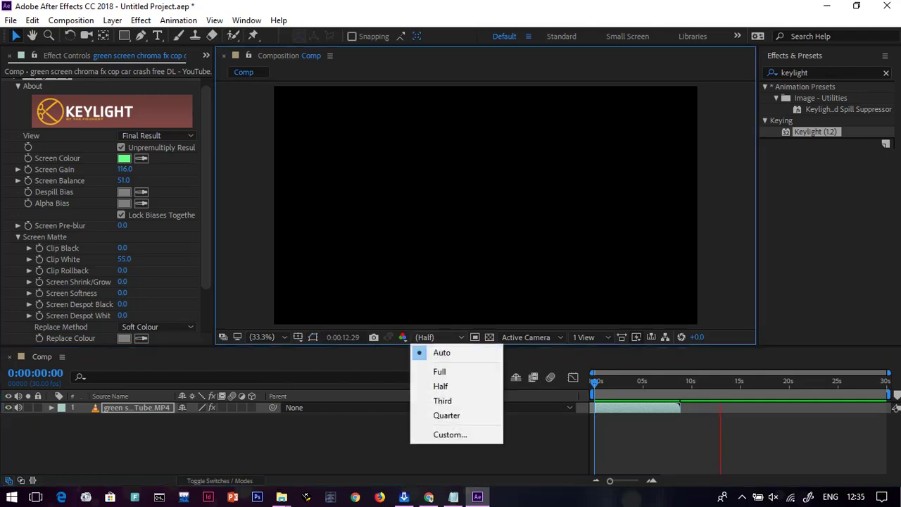
pyautogui.click(442, 352)
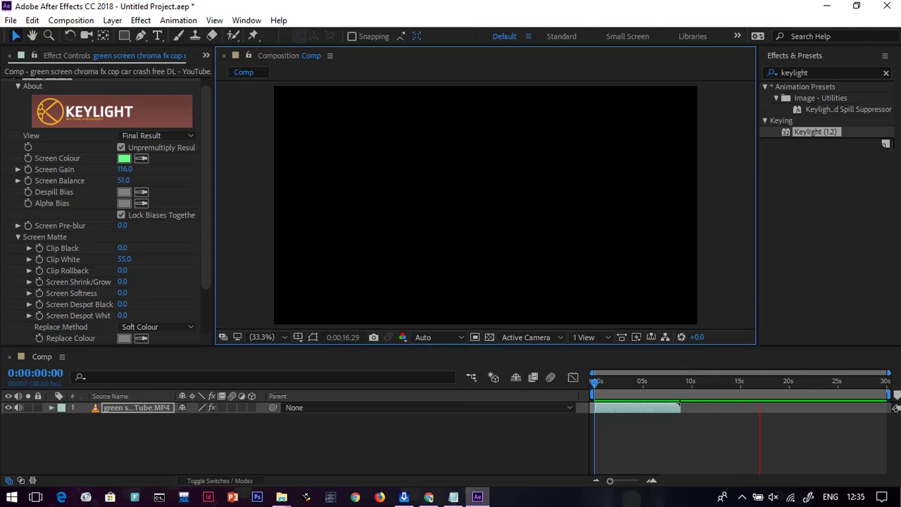
pyautogui.press('h')
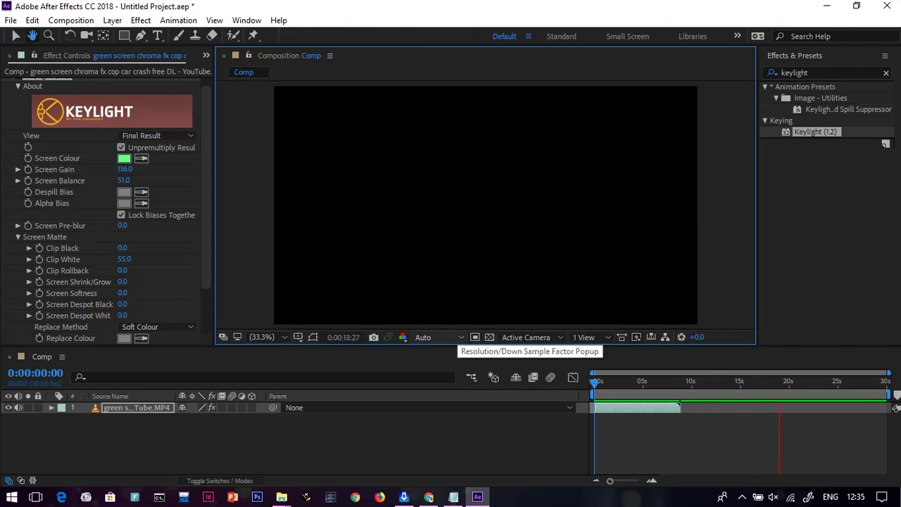
pyautogui.press('space')
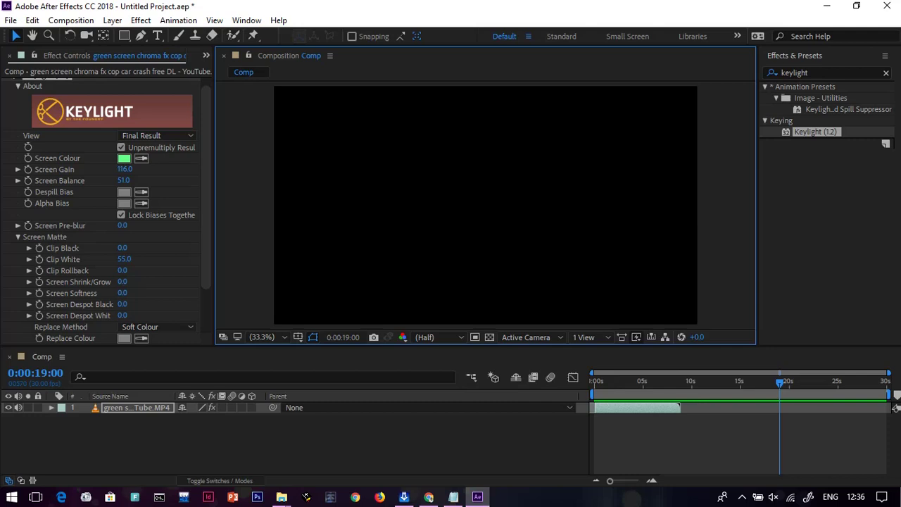
pyautogui.moveTo(282, 498)
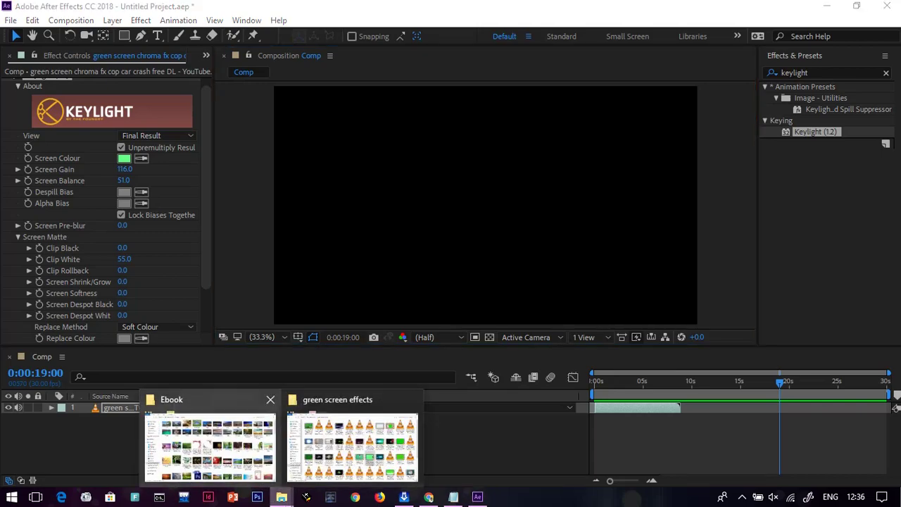
# Drag pic-9760.jpg from the Ebook folder into the After Effects Comp timeline
pyautogui.click(212, 440)
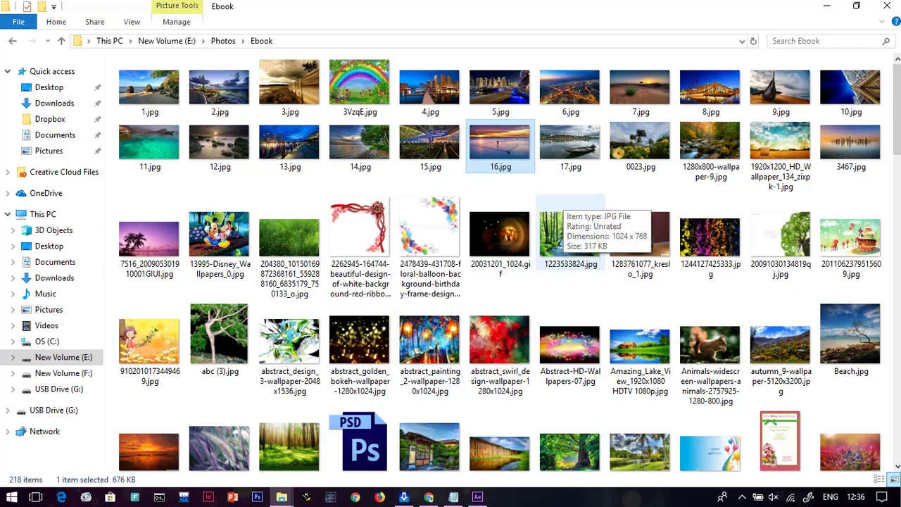
pyautogui.scroll(-3, 563, 211)
pyautogui.scroll(-10, 571, 215)
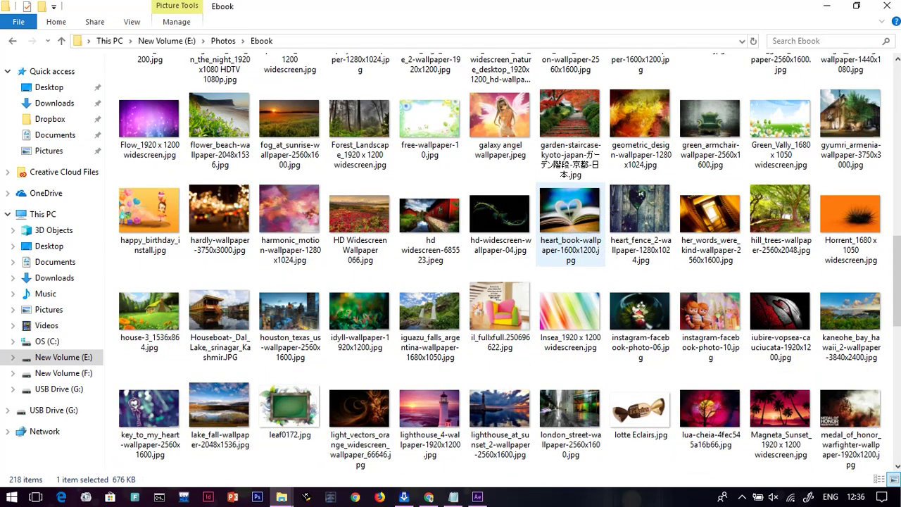
pyautogui.scroll(-5, 552, 254)
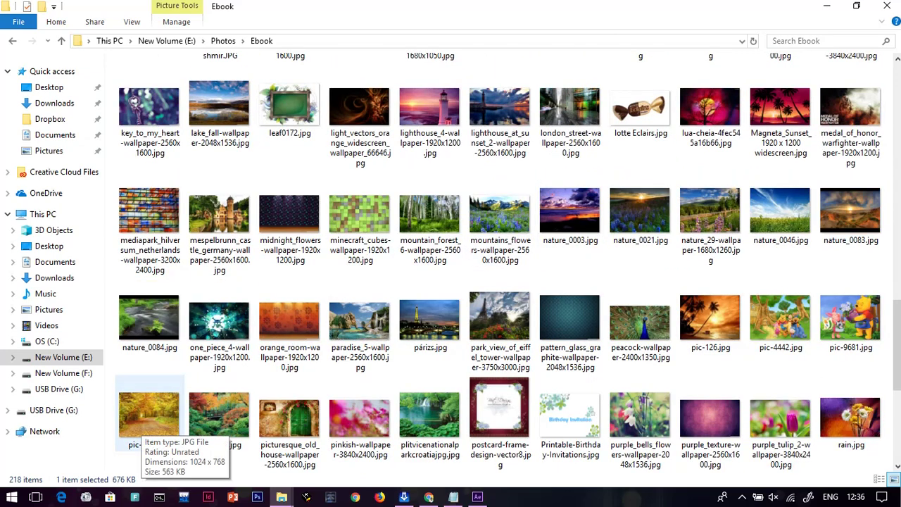
pyautogui.moveTo(144, 426); pyautogui.dragTo(479, 493)
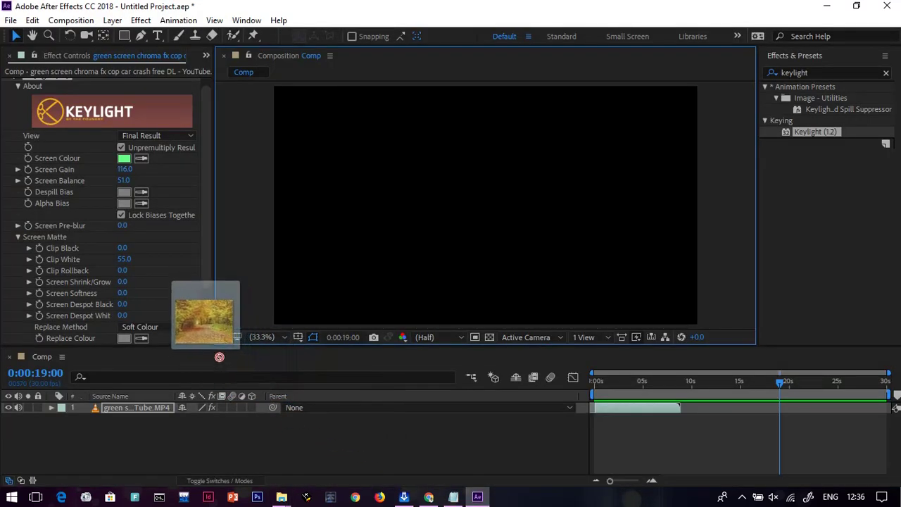
pyautogui.moveTo(486, 491)
pyautogui.mouseDown()
pyautogui.moveTo(121, 431)
pyautogui.moveTo(122, 423)
pyautogui.mouseUp()
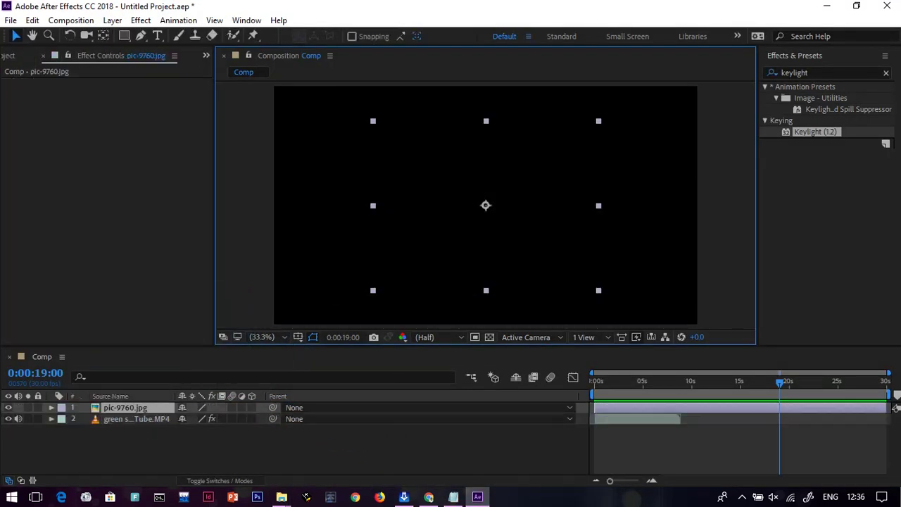
# Fit pic-9760.jpg to the comp with Transform > Fit to Comp and move it below the green-screen layer
pyautogui.hotkey('ctrl', '0')
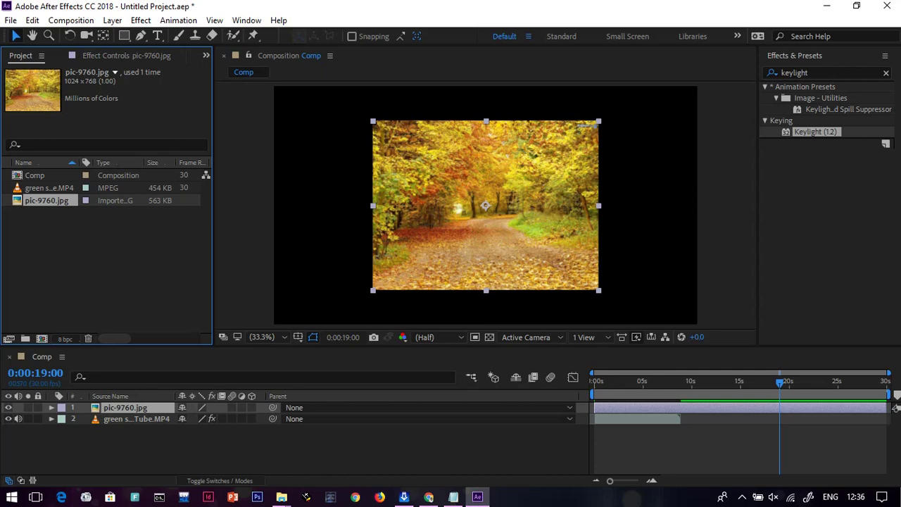
pyautogui.rightClick(407, 204)
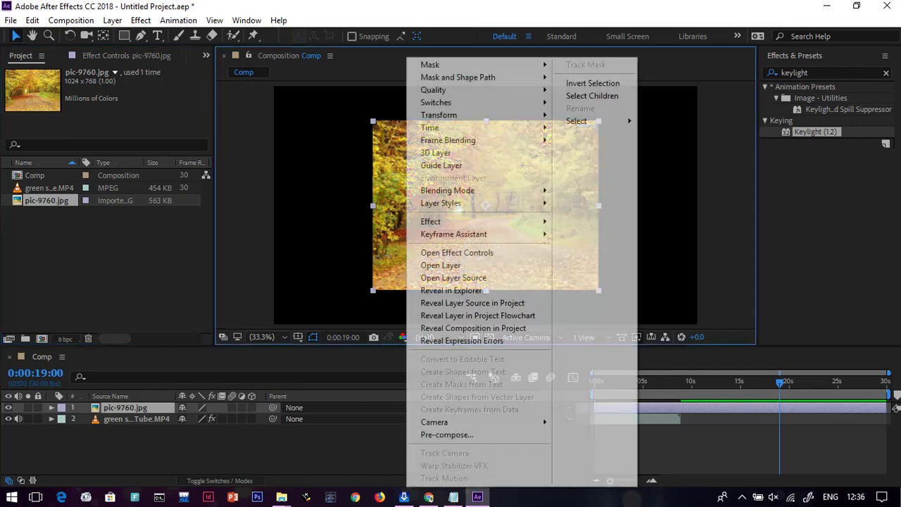
pyautogui.moveTo(479, 115)
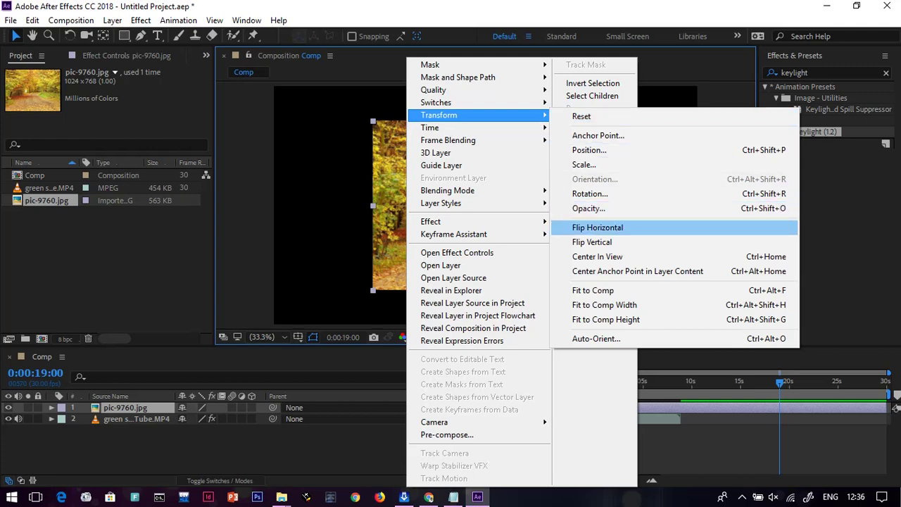
pyautogui.click(596, 290)
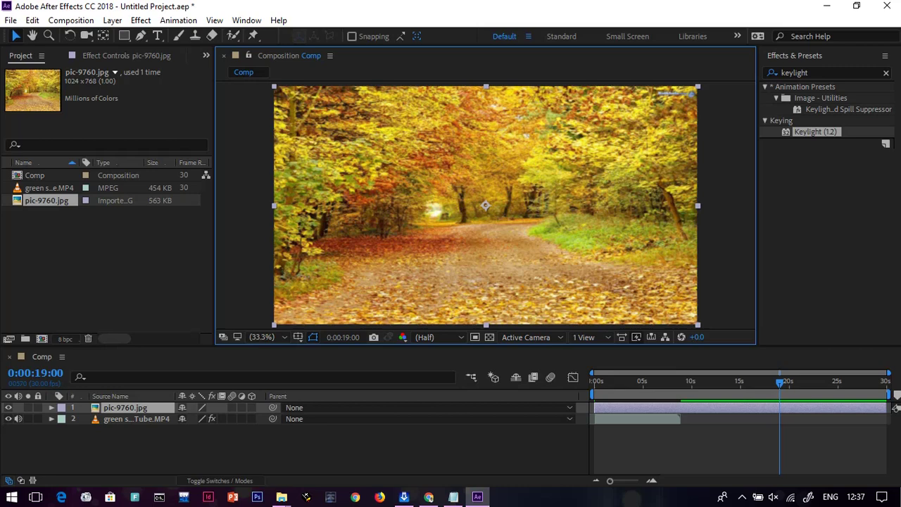
pyautogui.hotkey('ctrl', '[')
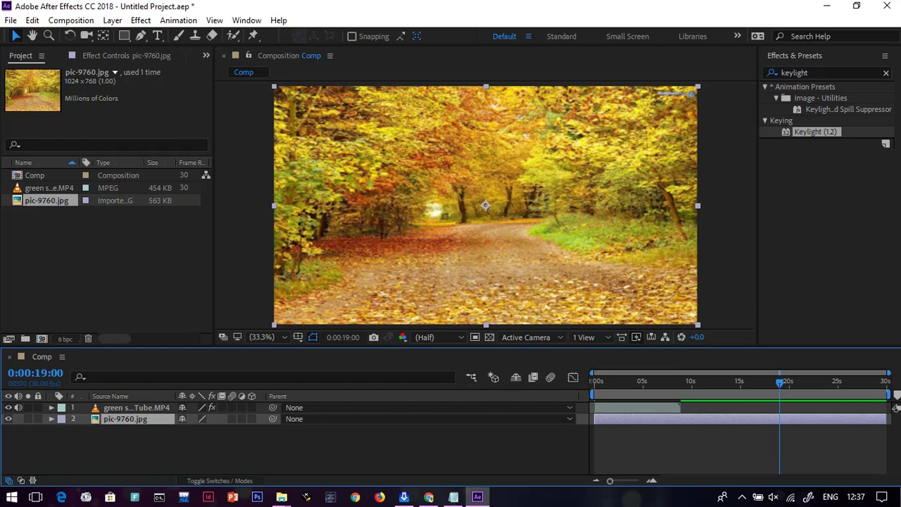
# Preview the composite, then lock the pic-9760.jpg background layer with Ctrl+L
pyautogui.press('space')
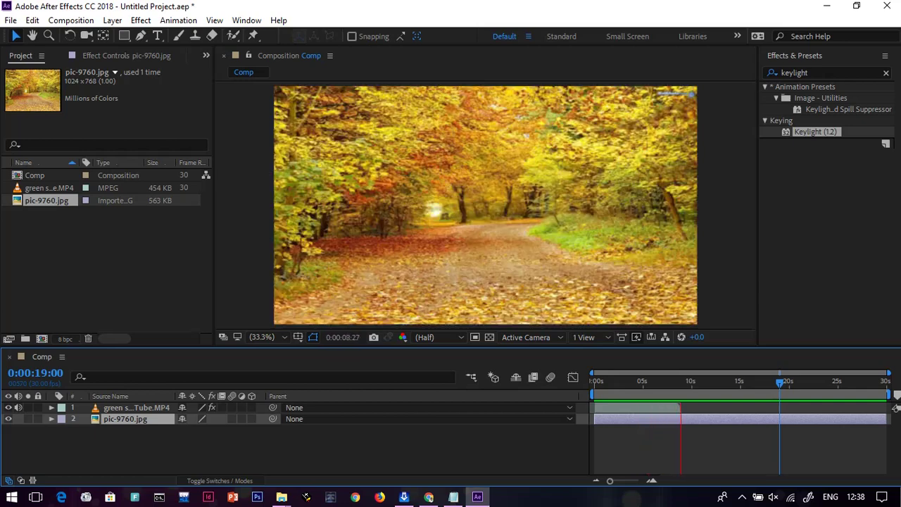
pyautogui.press('space')
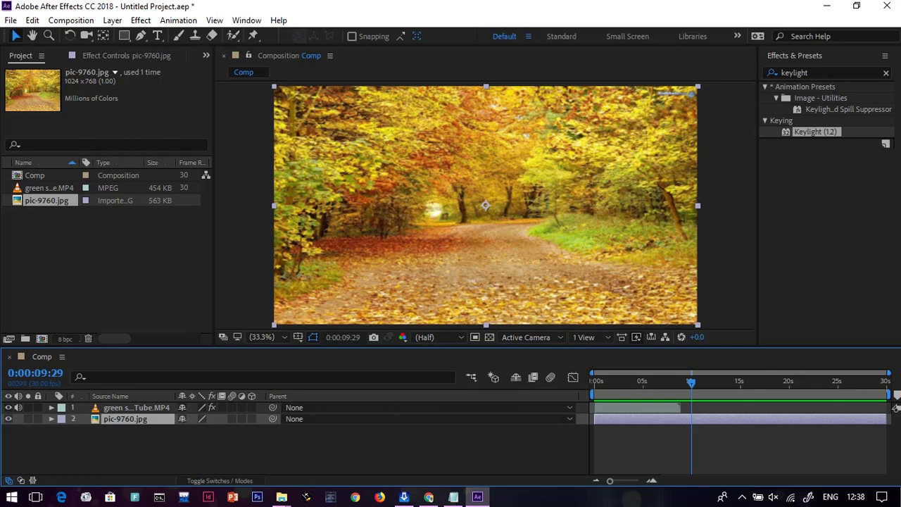
pyautogui.hotkey('ctrl', 'l')
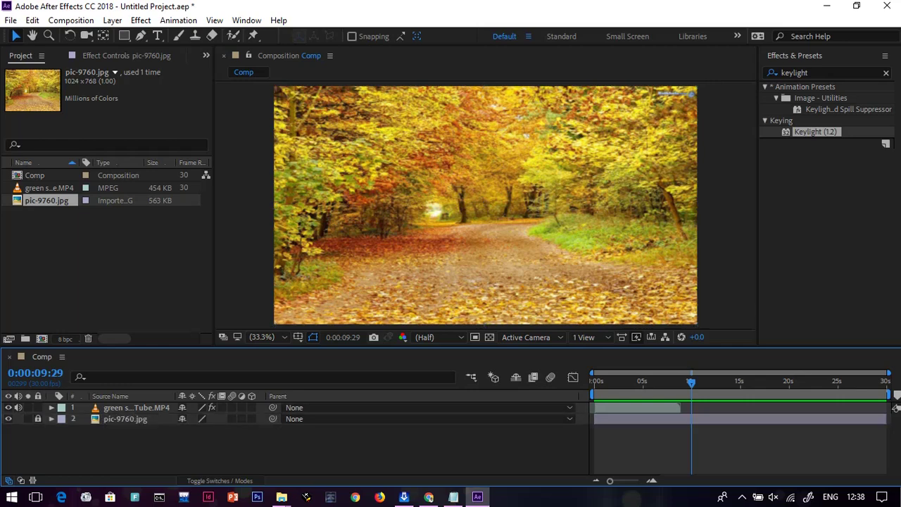
pyautogui.click(136, 408)
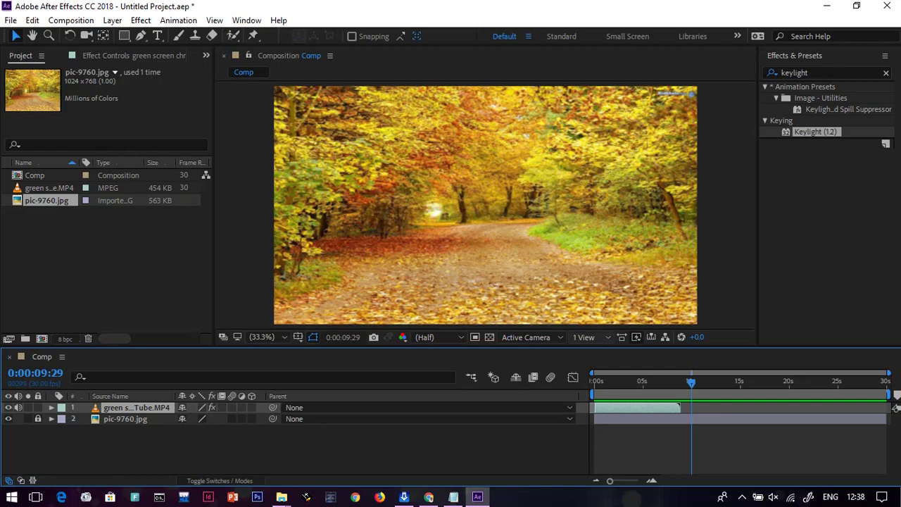
pyautogui.press('space')
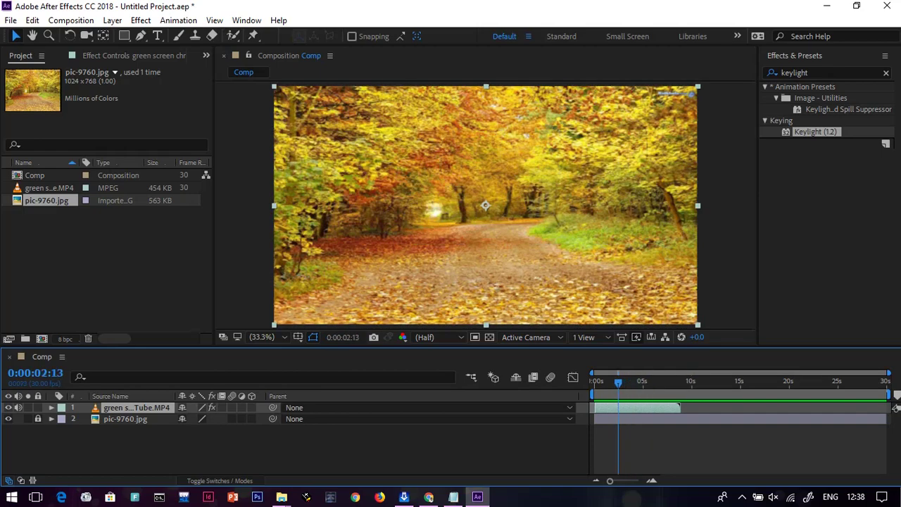
pyautogui.moveTo(486, 205); pyautogui.dragTo(483, 221)
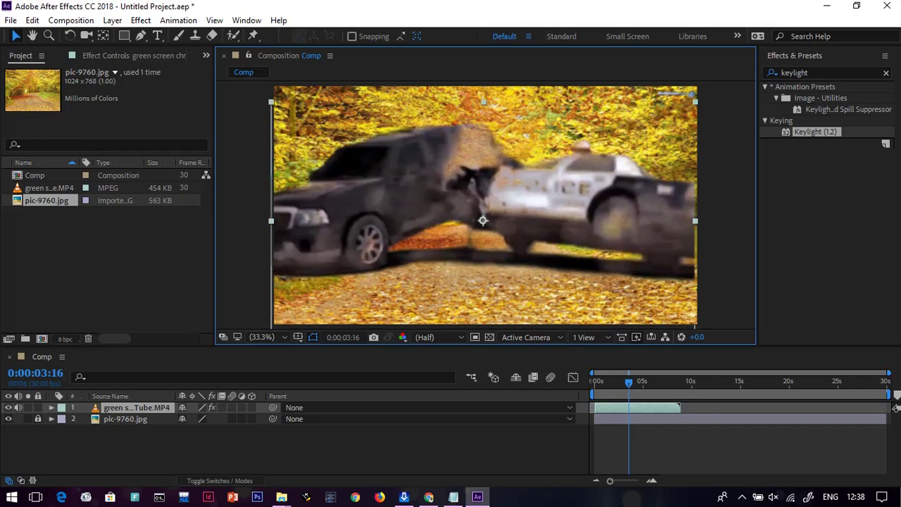
pyautogui.hotkey('ctrl', 'z')
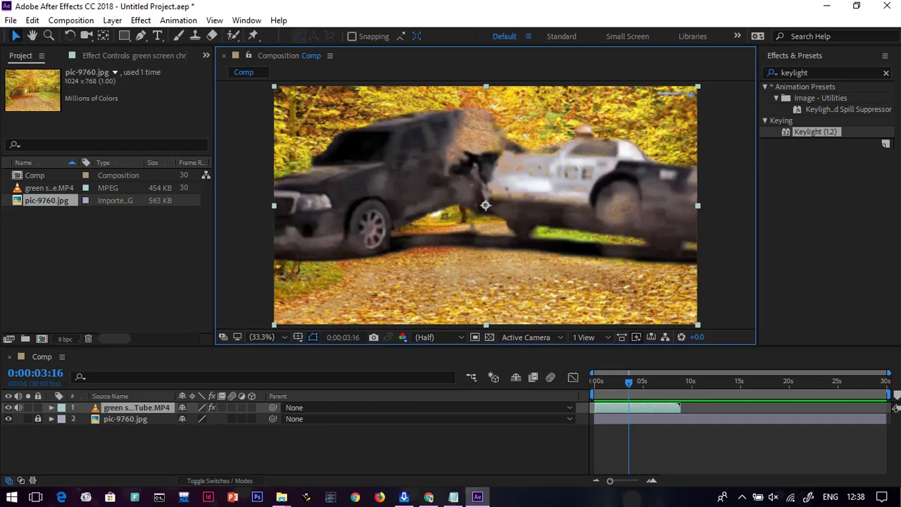
pyautogui.moveTo(35, 373); pyautogui.dragTo(11, 372)
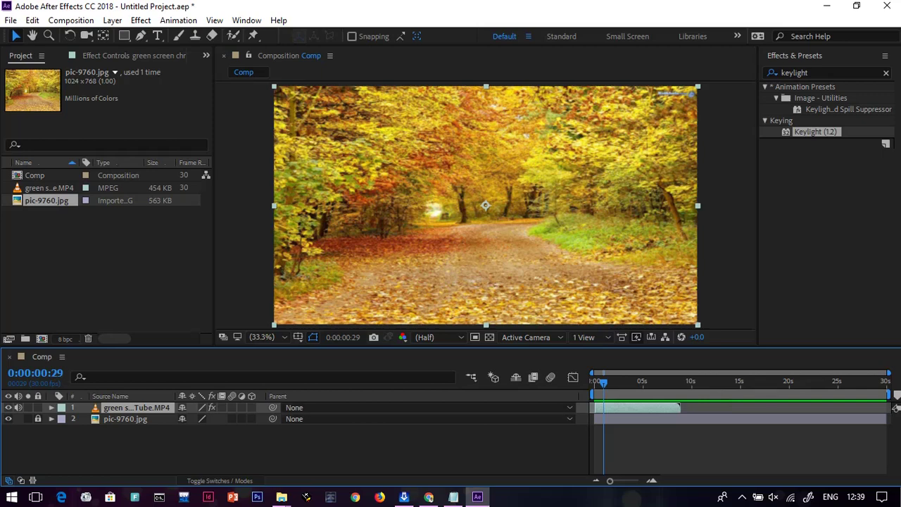
# Expand the layer's Transform and set a Position keyframe at 960.0, 540.0 at 0:00:00:06
pyautogui.hotkey('ctrl', '`')
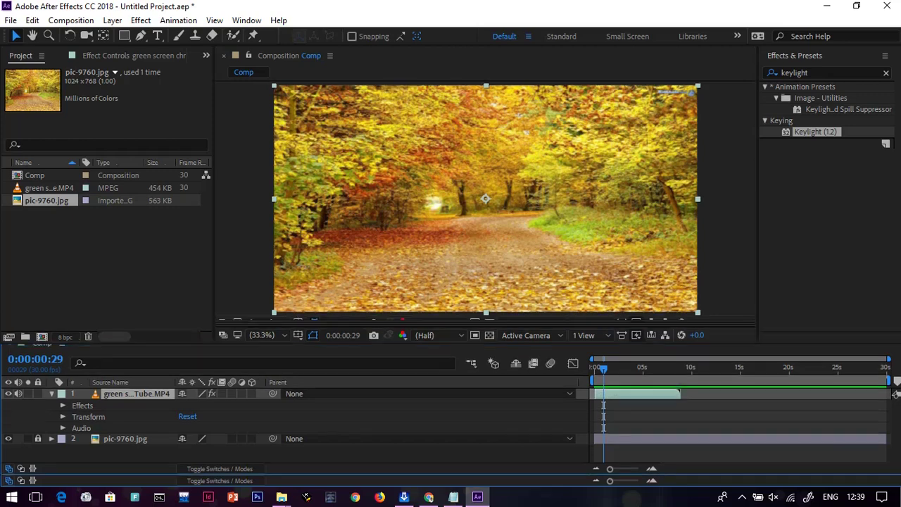
pyautogui.moveTo(451, 347); pyautogui.dragTo(451, 328)
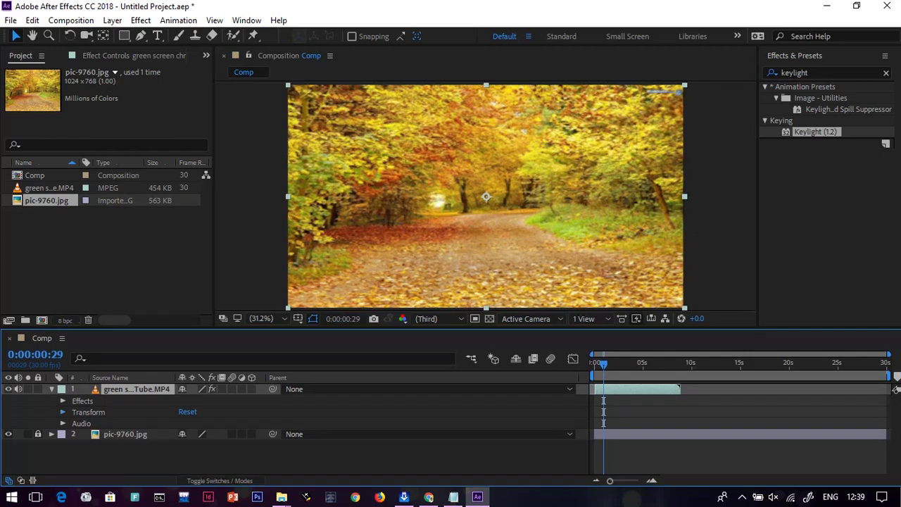
pyautogui.click(62, 412)
pyautogui.scroll(-1, 897, 389)
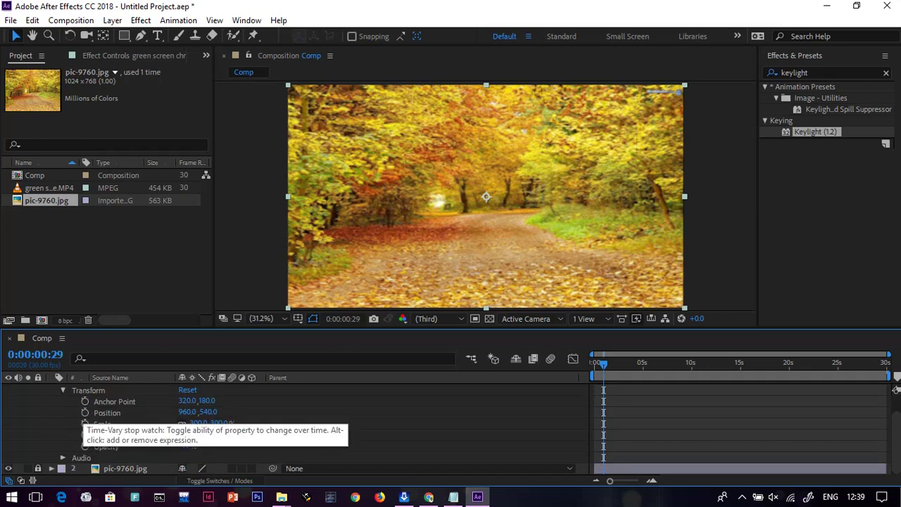
pyautogui.press('Home')
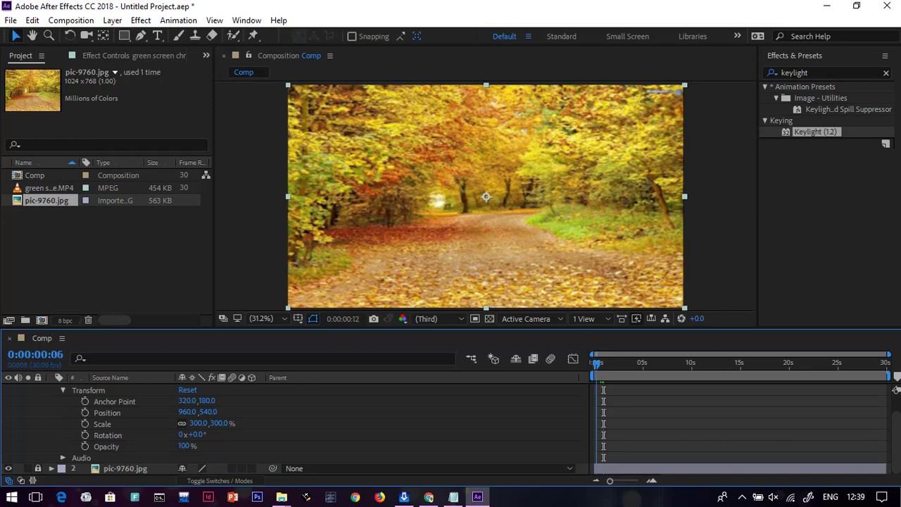
pyautogui.press('space')
pyautogui.click(85, 412)
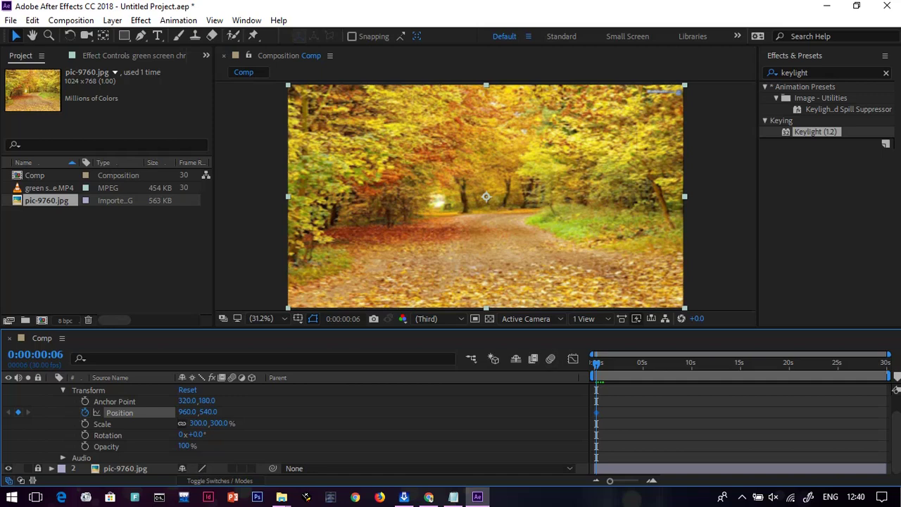
# At 0:00:02:15, drag the car clip right to add a second Position keyframe
pyautogui.press('space')
pyautogui.press('pageup')
pyautogui.press('pageup')
pyautogui.press('pageup')
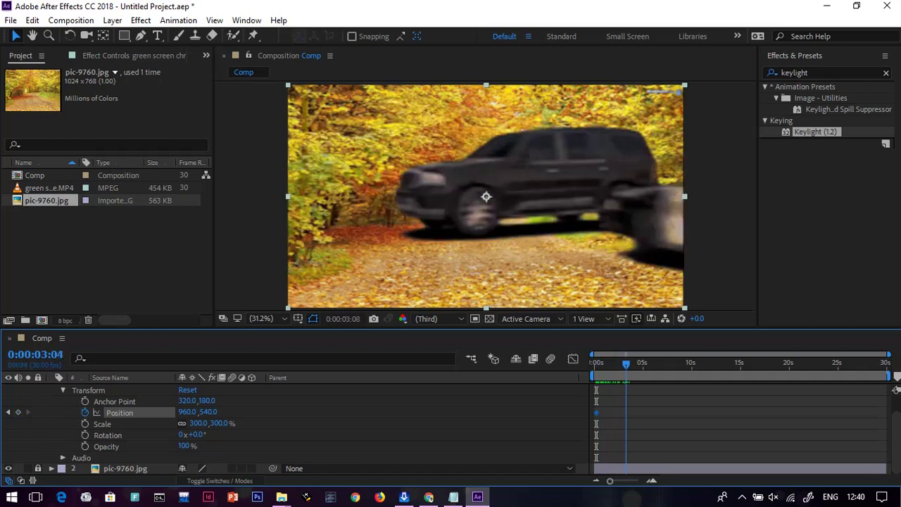
pyautogui.press('pageup')
pyautogui.press('pageup')
pyautogui.press('pageup')
pyautogui.press('pageup')
pyautogui.press('pageup')
pyautogui.press('pageup')
pyautogui.press('pageup')
pyautogui.press('pageup')
pyautogui.press('pageup')
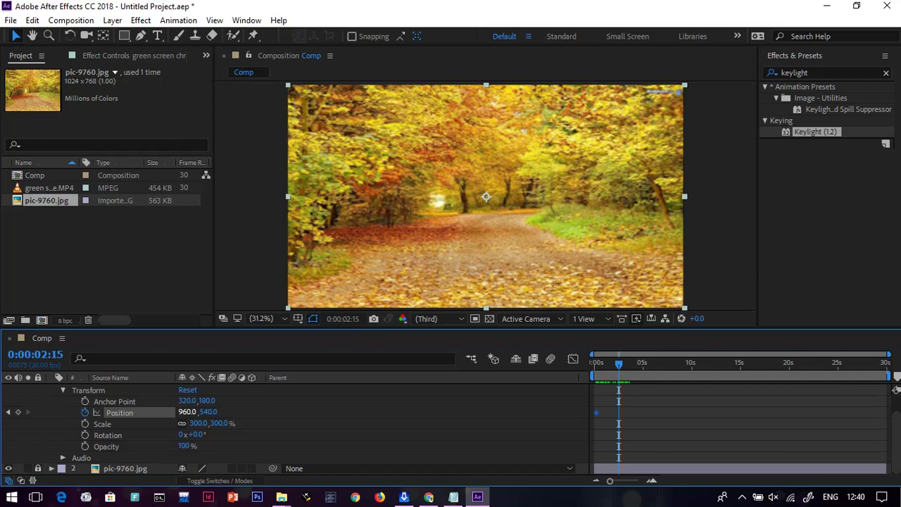
pyautogui.moveTo(486, 196); pyautogui.dragTo(532, 197)
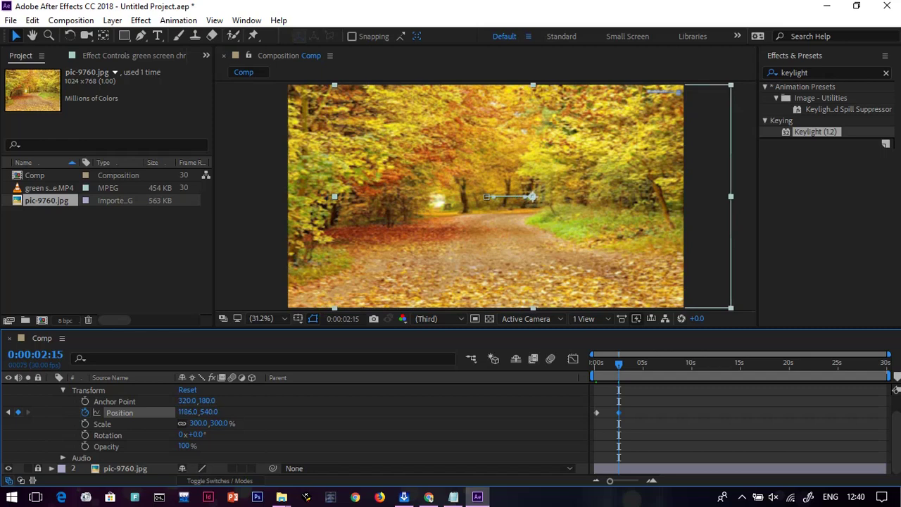
# Preview, stop near 4 seconds, and drag the clip to add a third Position keyframe
pyautogui.press('space')
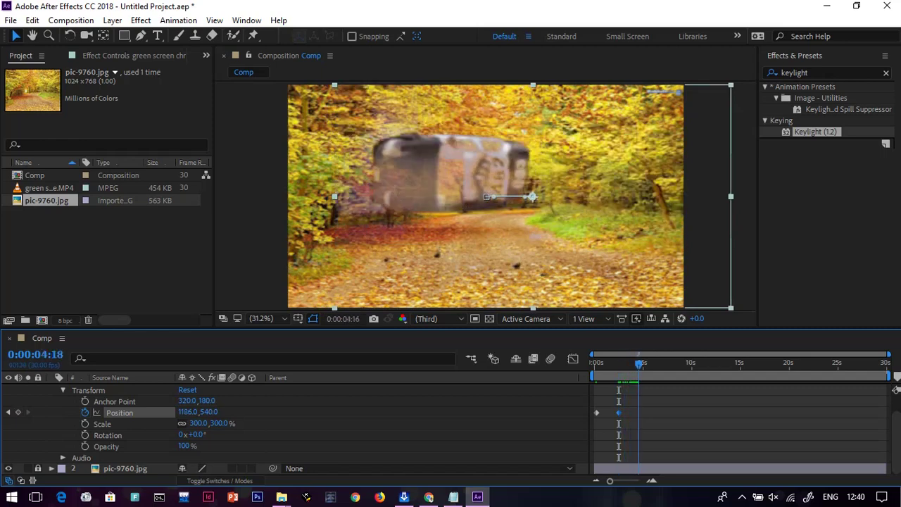
pyautogui.press('space')
pyautogui.moveTo(533, 196)
pyautogui.mouseDown()
pyautogui.moveTo(532, 189)
pyautogui.moveTo(532, 196)
pyautogui.moveTo(486, 196)
pyautogui.mouseUp()
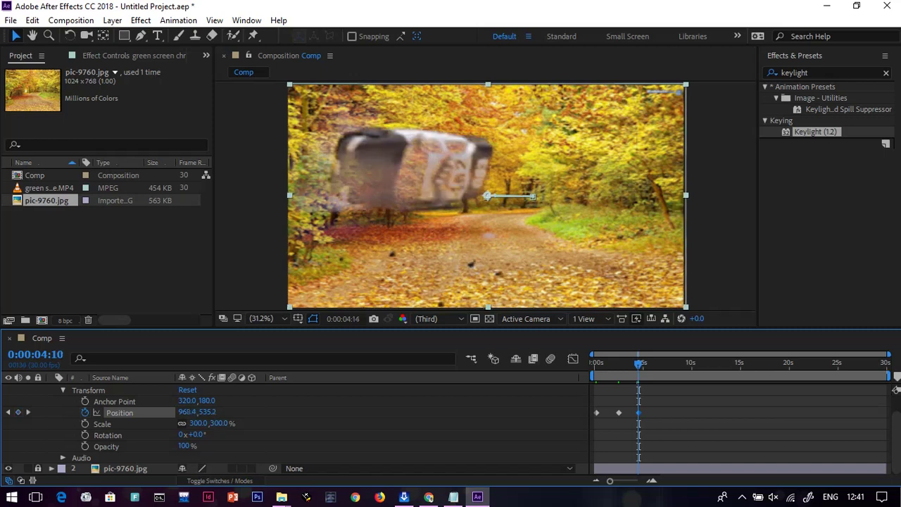
# Preview the three-keyframe Position animation ending at 961, 535
pyautogui.press('space')
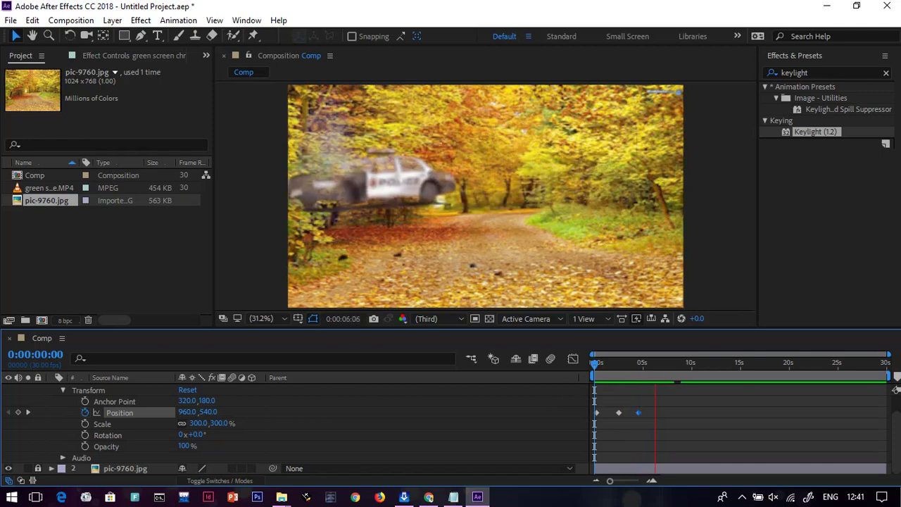
pyautogui.press('space')
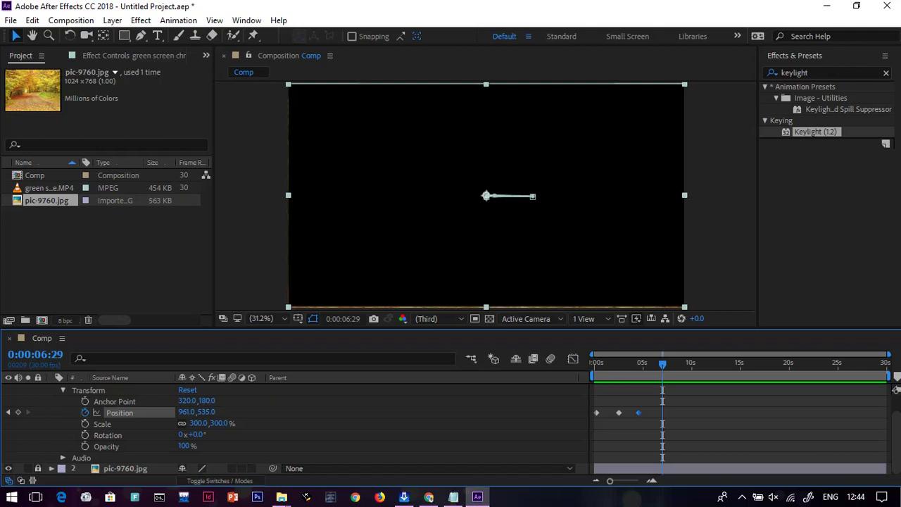
# Delete Comp, the green-screen MP4 and pic-9760.jpg from the Project panel
pyautogui.moveTo(63, 243); pyautogui.dragTo(56, 176)
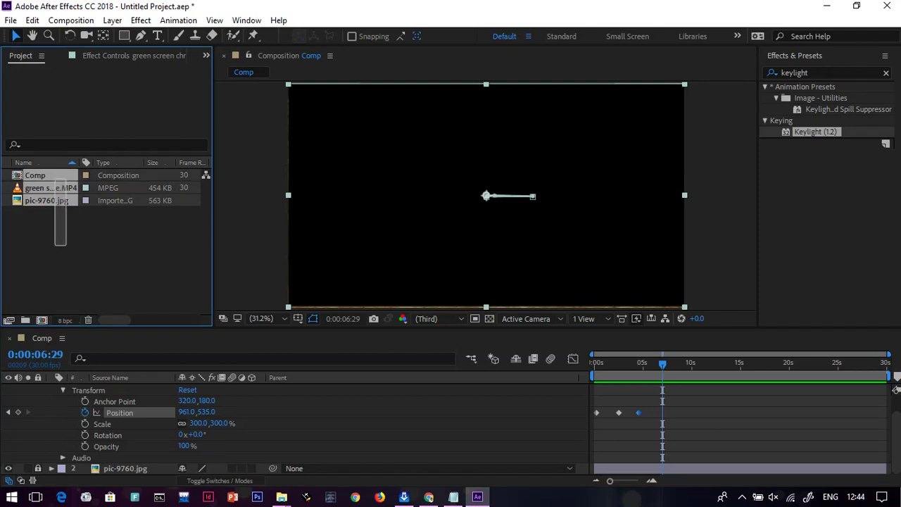
pyautogui.press('Delete')
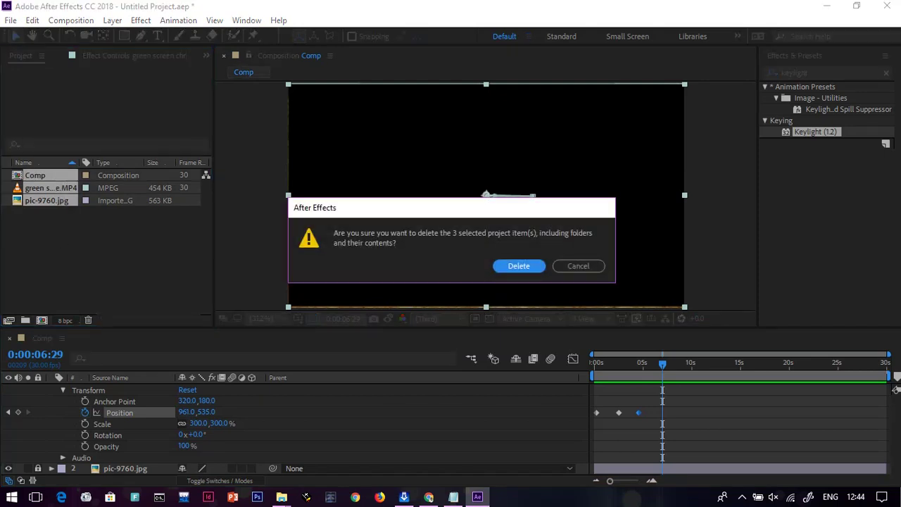
pyautogui.press('Return')
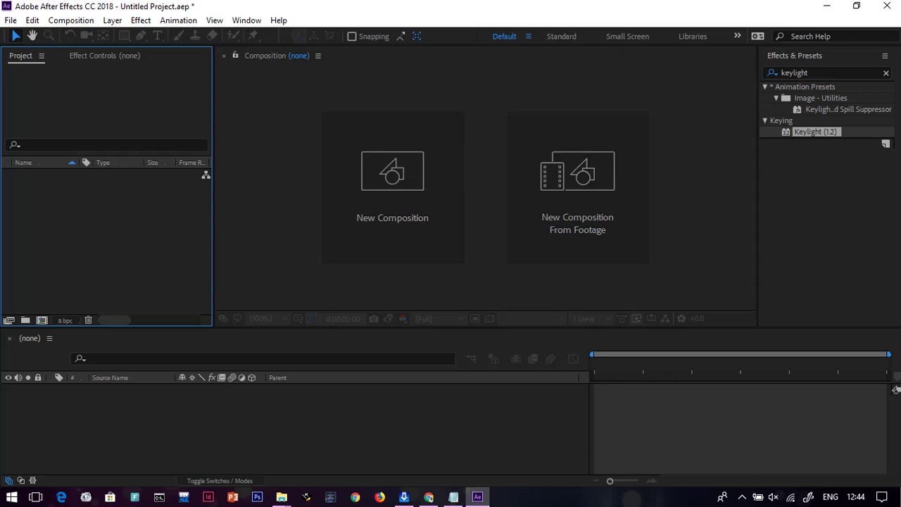
# Create a new project from the File menu, choosing Don't Save for the old project
pyautogui.click(10, 20)
pyautogui.moveTo(23, 34)
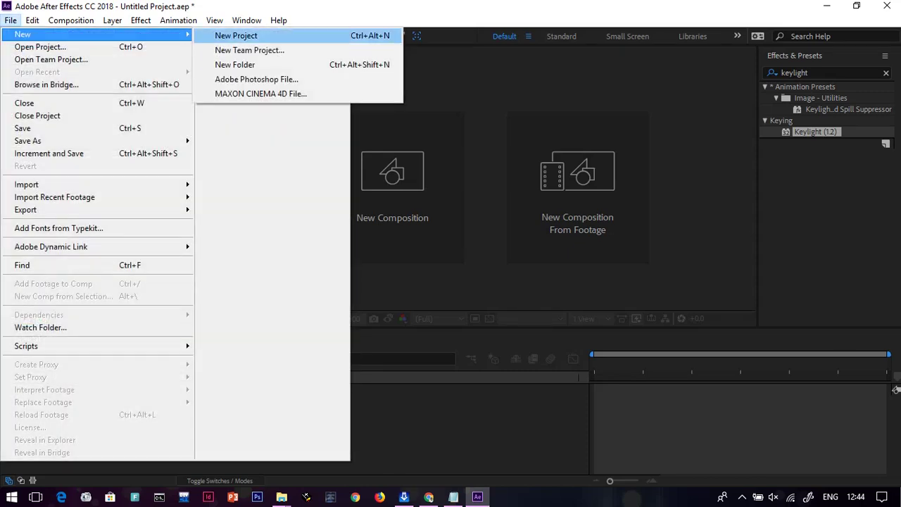
pyautogui.click(236, 35)
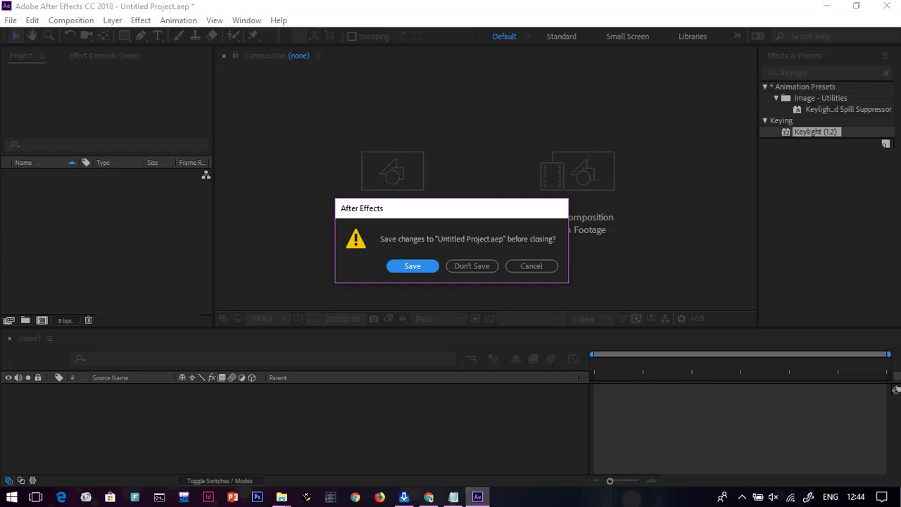
pyautogui.click(472, 266)
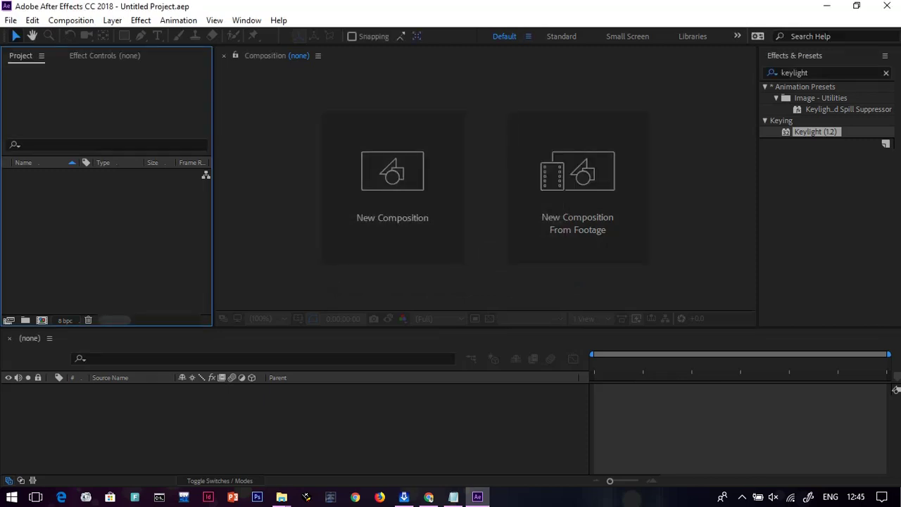
# Create Comp 1 with the default 1920×1080, 30 fps, 30-second settings
pyautogui.hotkey('ctrl', 'n')
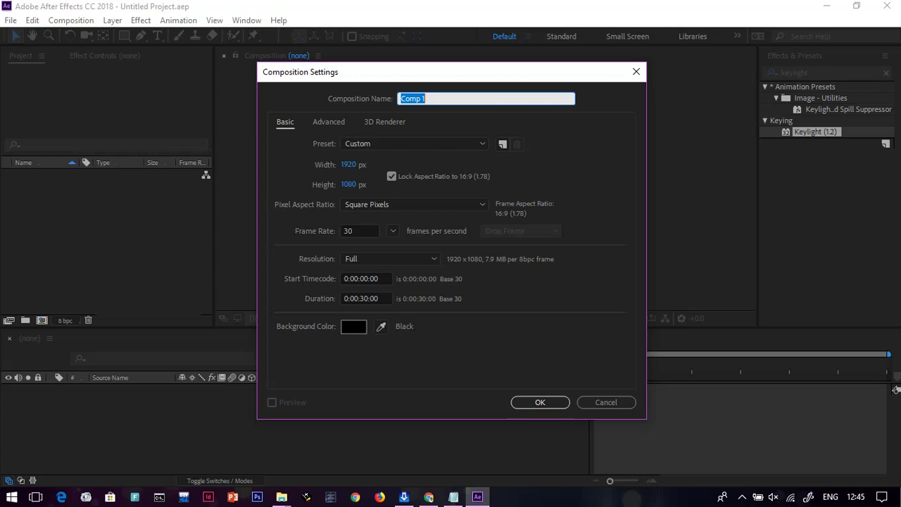
pyautogui.click(540, 402)
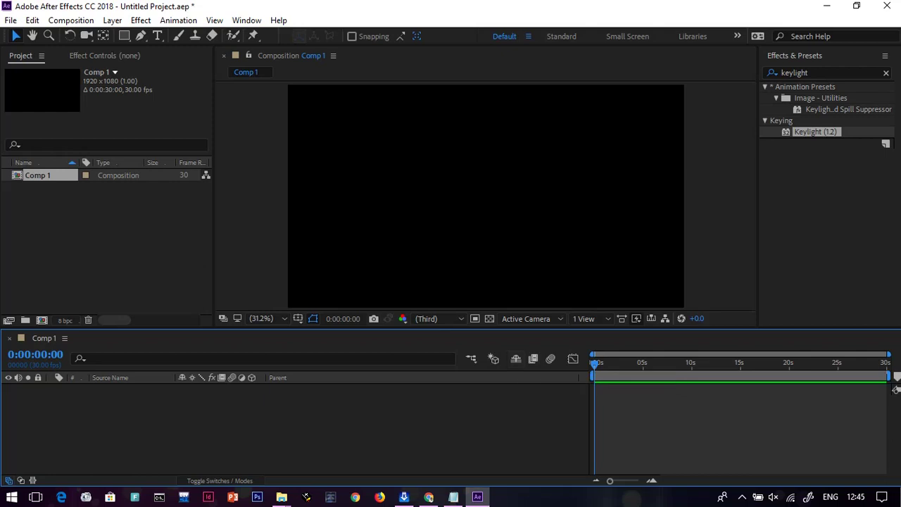
pyautogui.hotkey('ctrl', 't')
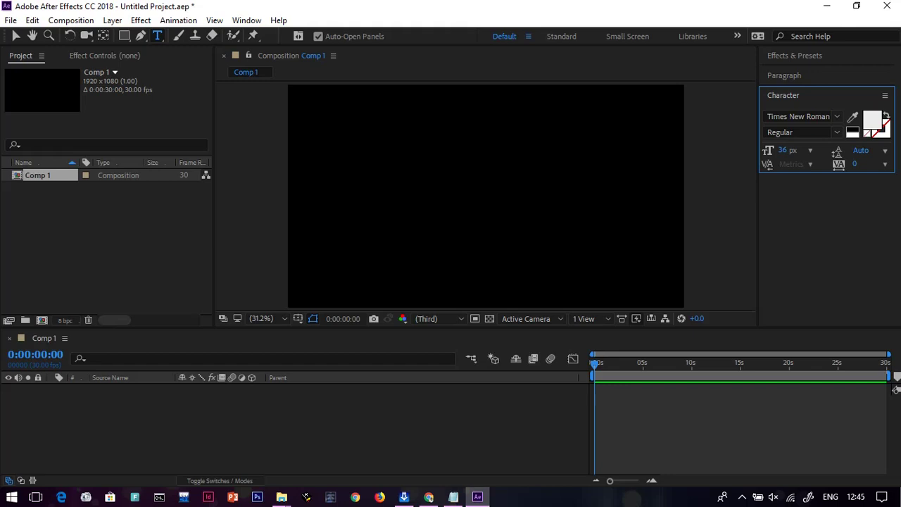
# Add a full-frame solid named Yellow Solid 1, coloured yellow-green with hex D1FB0B
pyautogui.rightClick(127, 407)
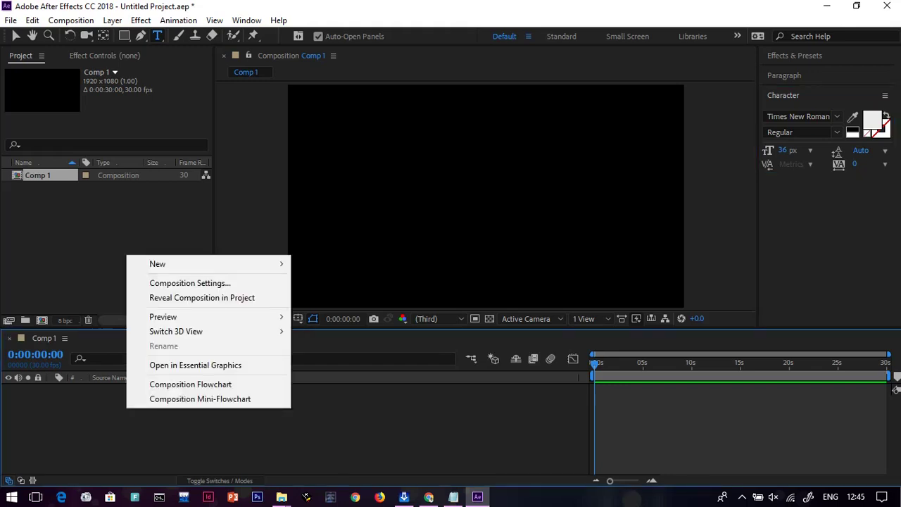
pyautogui.moveTo(211, 264)
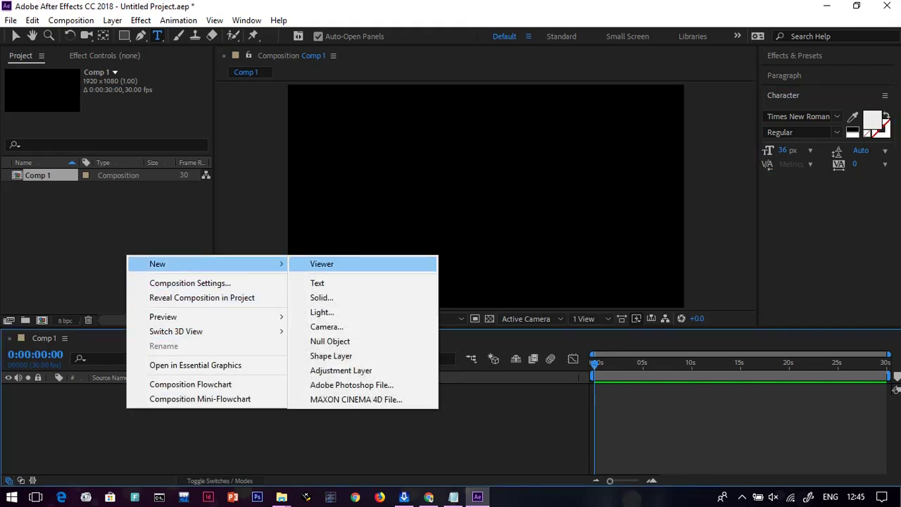
pyautogui.click(321, 297)
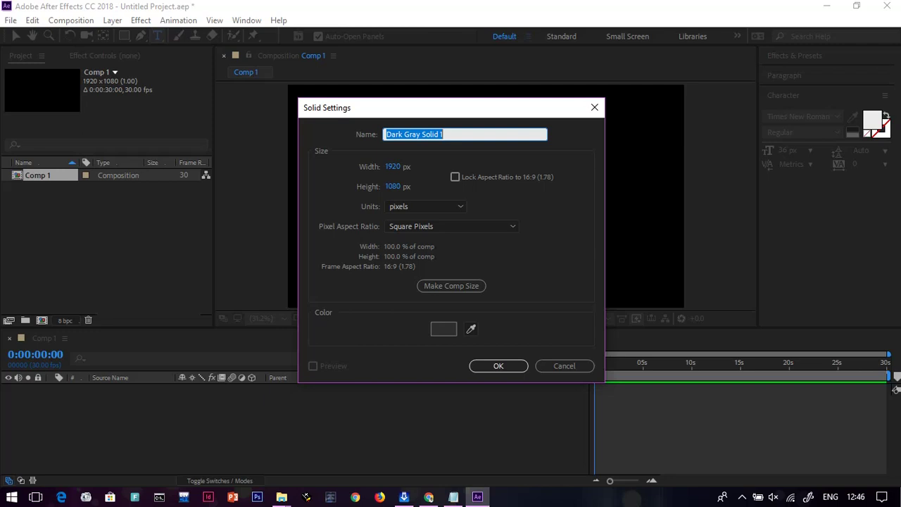
pyautogui.click(896, 389)
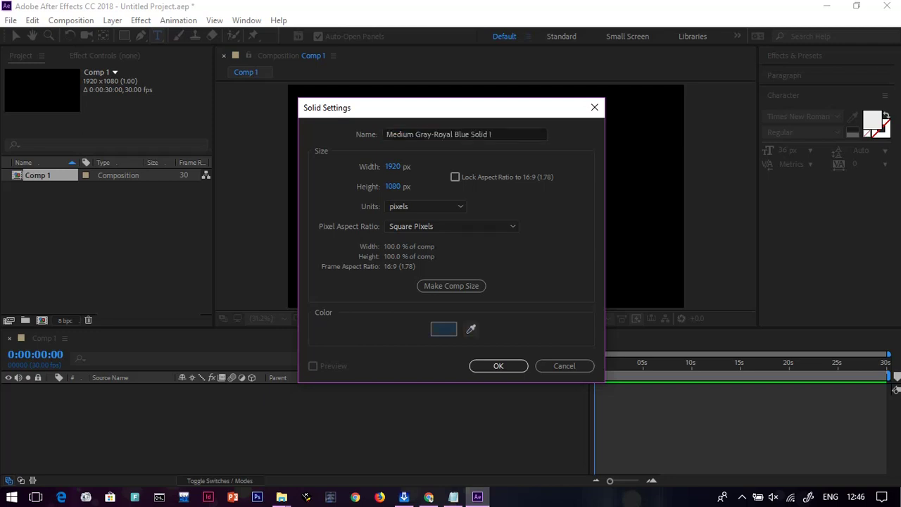
pyautogui.click(897, 389)
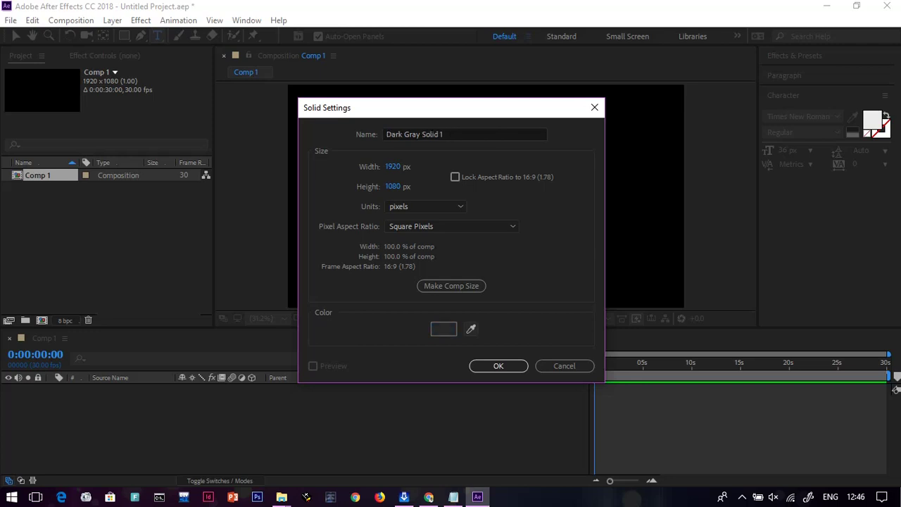
pyautogui.click(443, 329)
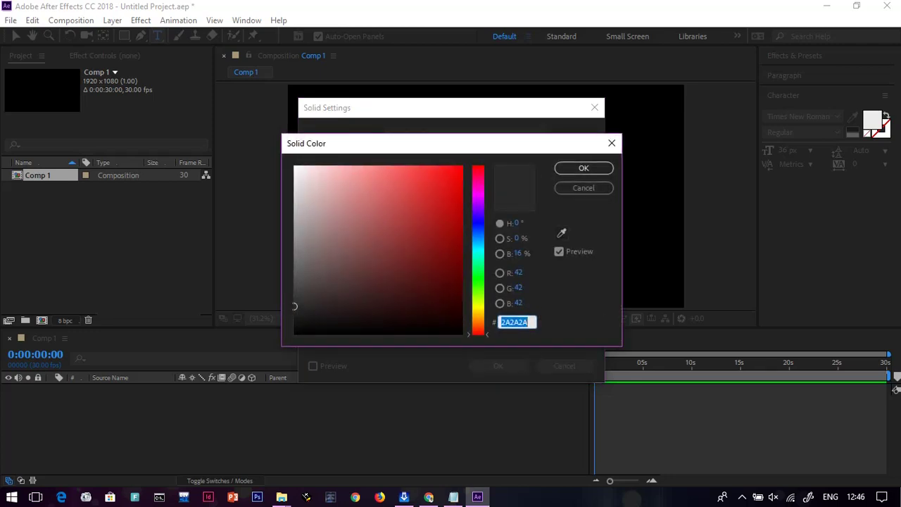
pyautogui.write('D1FB0B')
pyautogui.press('Tab')
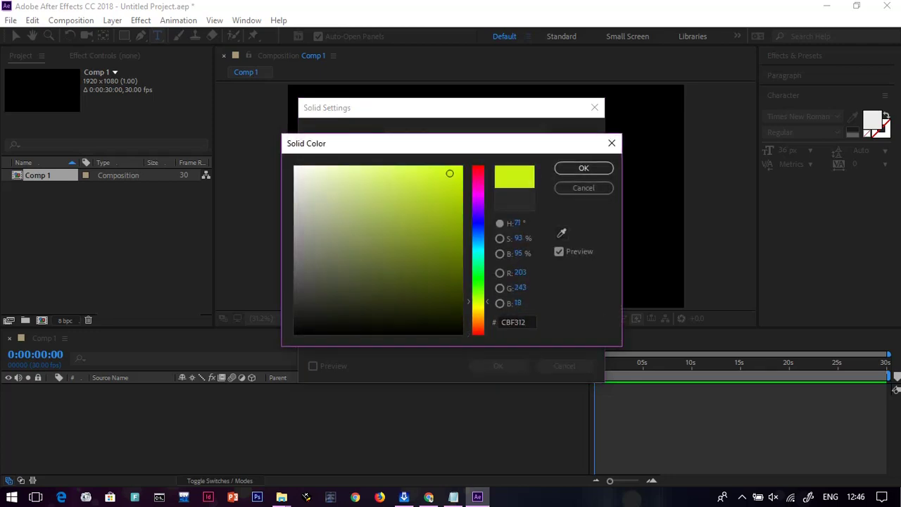
pyautogui.press('Return')
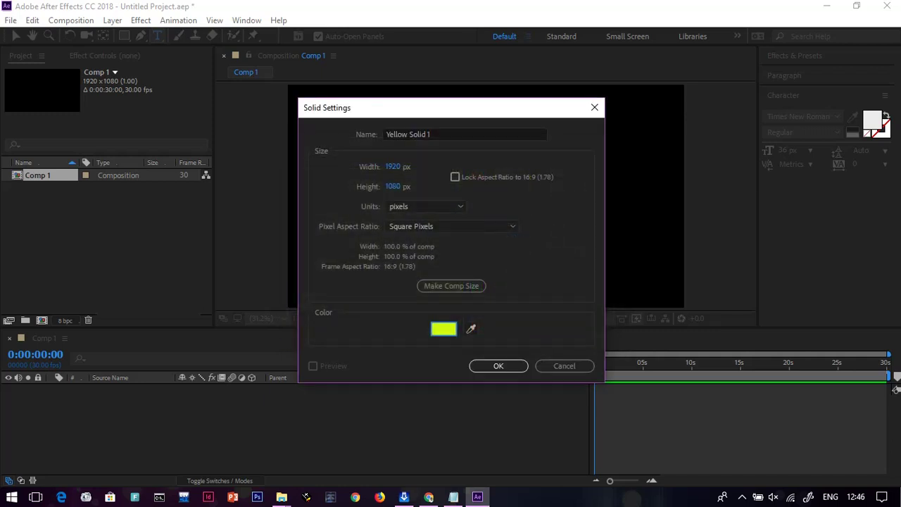
pyautogui.click(499, 365)
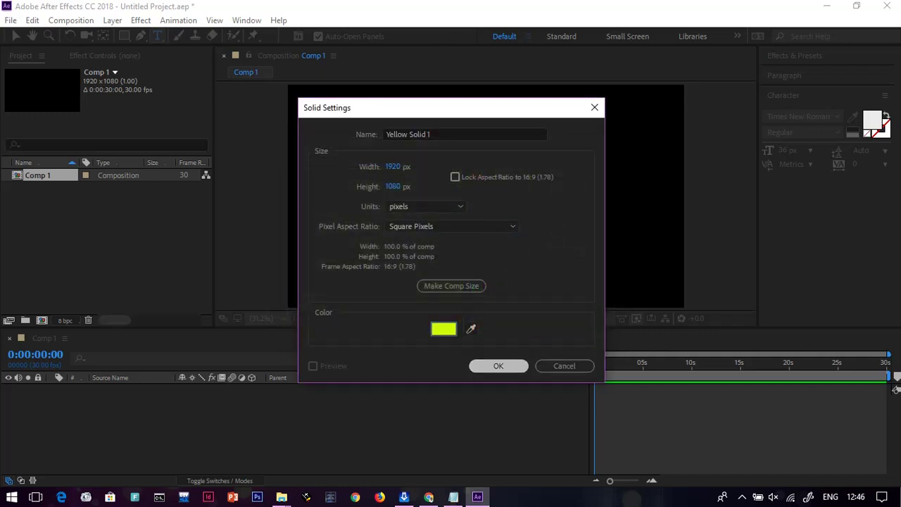
# Lock the solid and type a new text layer reading 'WITHOURT EXPECTATION' over it
pyautogui.hotkey('ctrl', 'l')
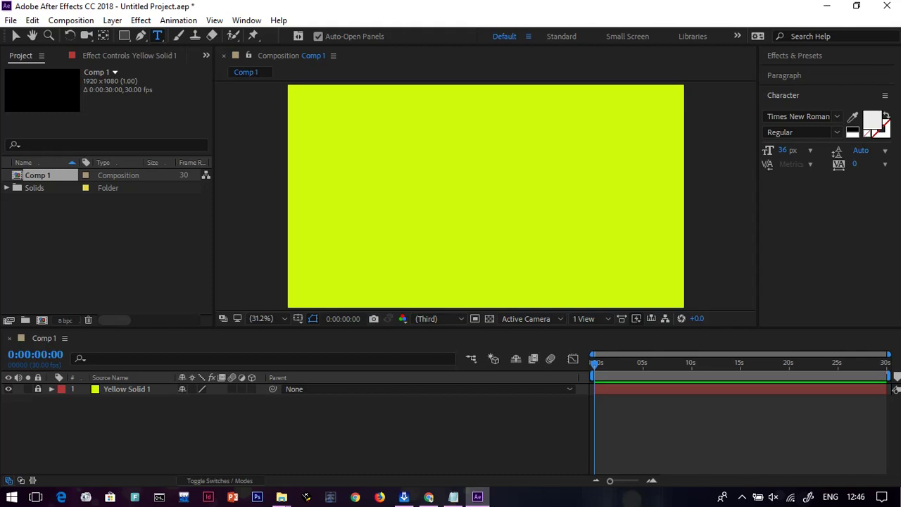
pyautogui.click(384, 177)
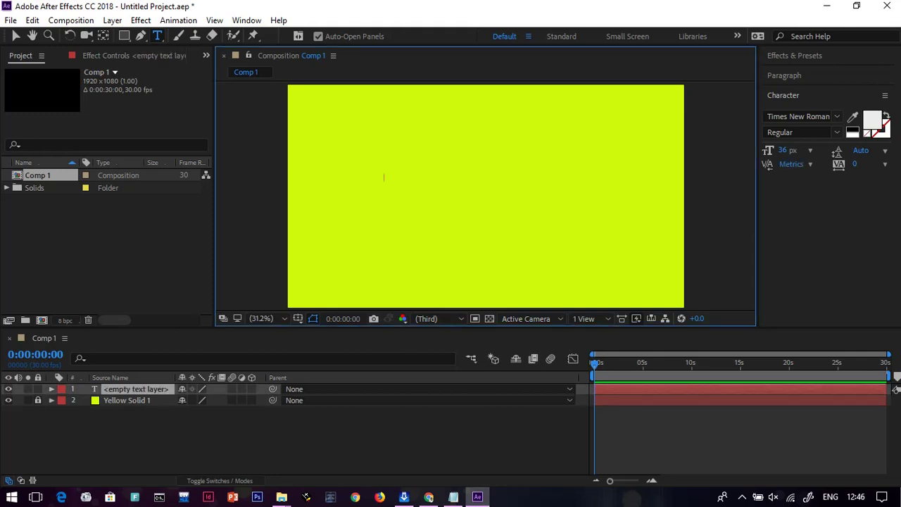
pyautogui.write('ALF')
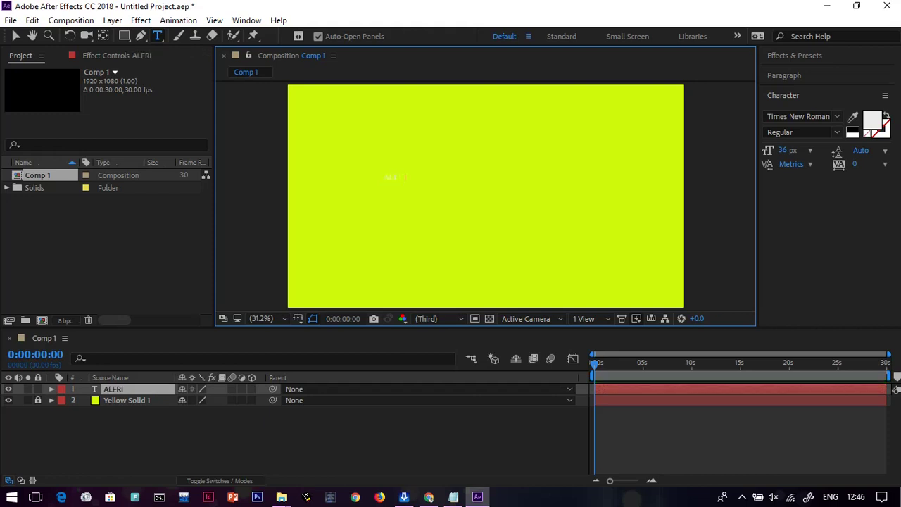
pyautogui.write('RIN VICKSON')
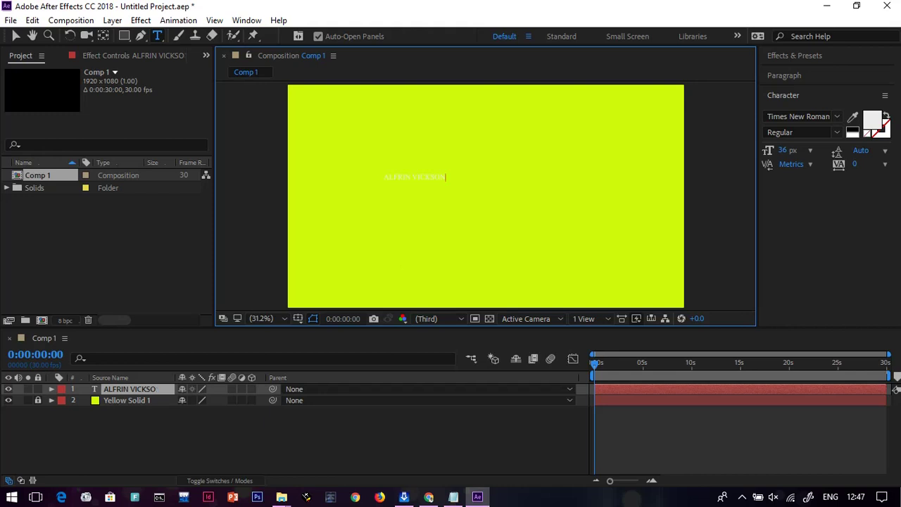
pyautogui.press('BackSpace')
pyautogui.press('BackSpace')
pyautogui.press('BackSpace')
pyautogui.press('BackSpace')
pyautogui.press('BackSpace')
pyautogui.write('W')
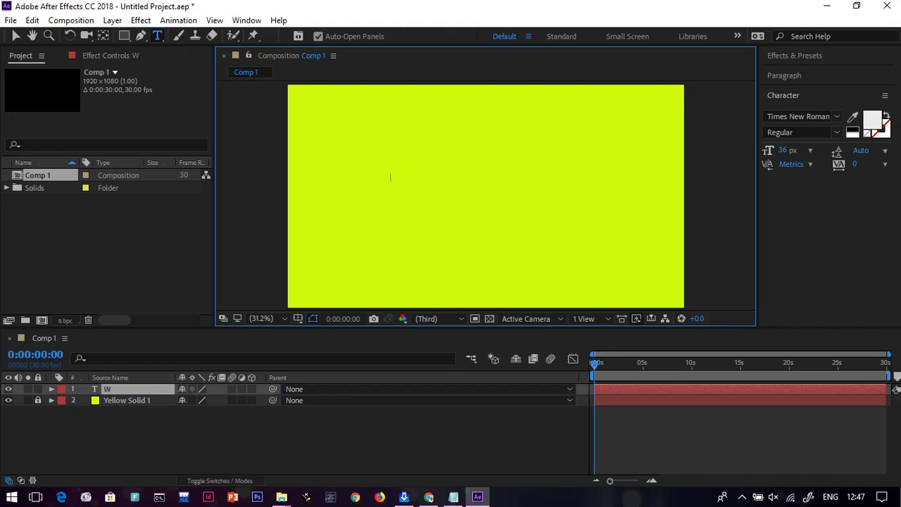
pyautogui.write('ITHOUR')
pyautogui.write('T EXP')
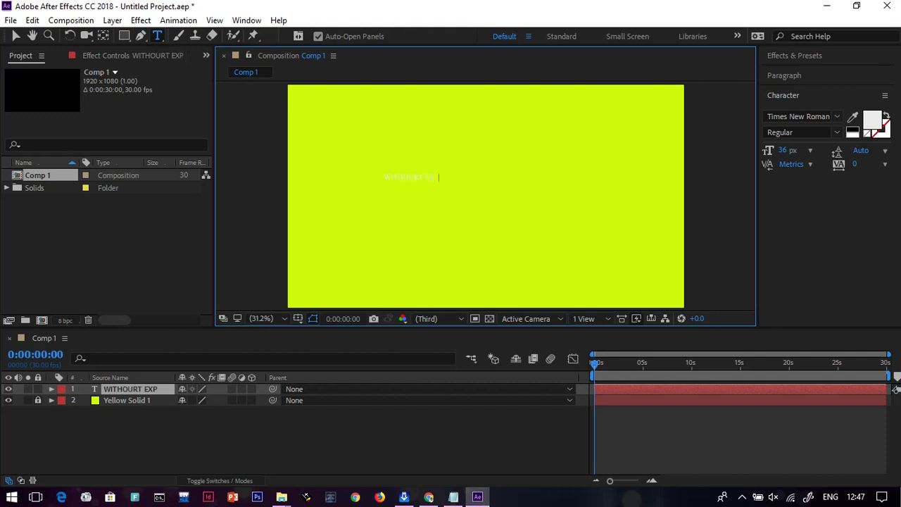
pyautogui.write('ECTATIO')
pyautogui.write('N')
pyautogui.hotkey('ctrl', 'a')
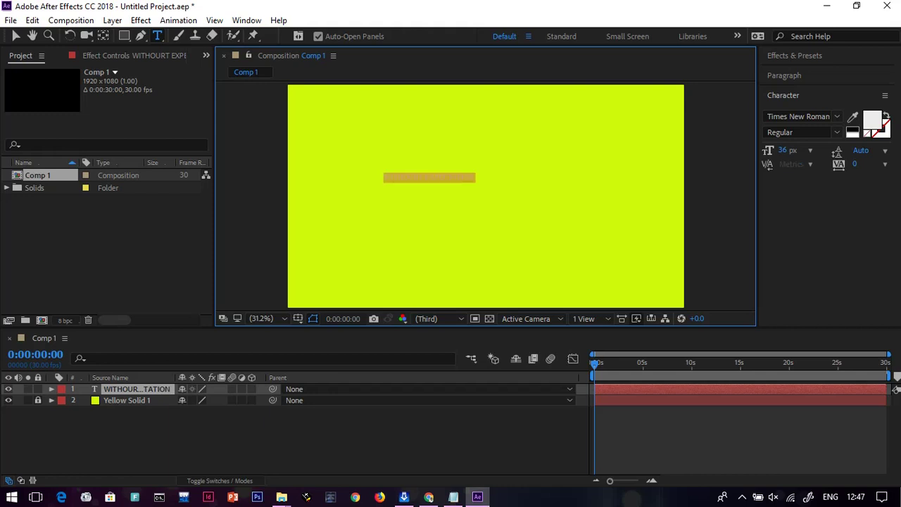
# Browse the font list and set the title's font to Black Diamonds Personal Use
pyautogui.click(799, 117)
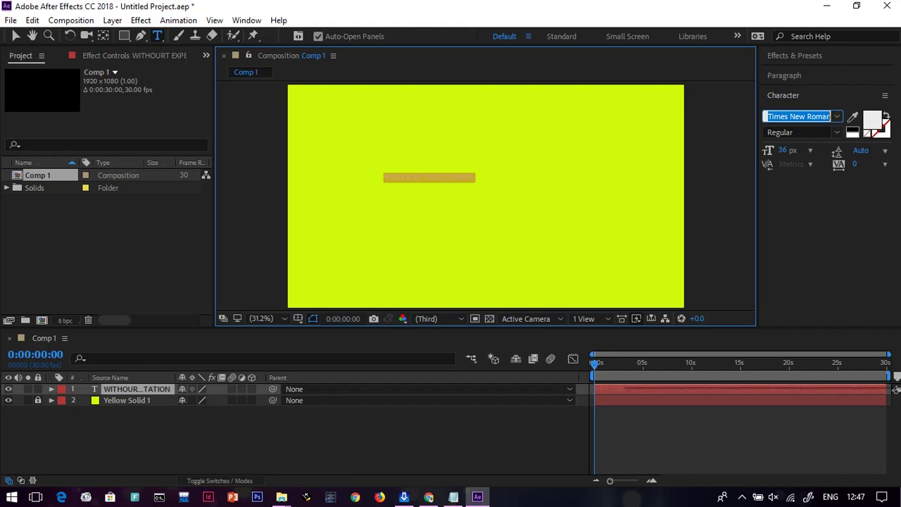
pyautogui.click(837, 116)
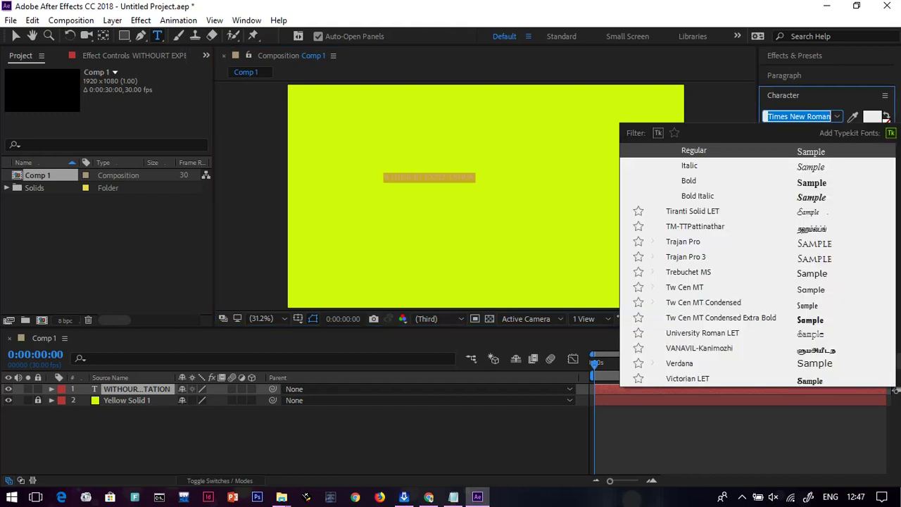
pyautogui.click(824, 116)
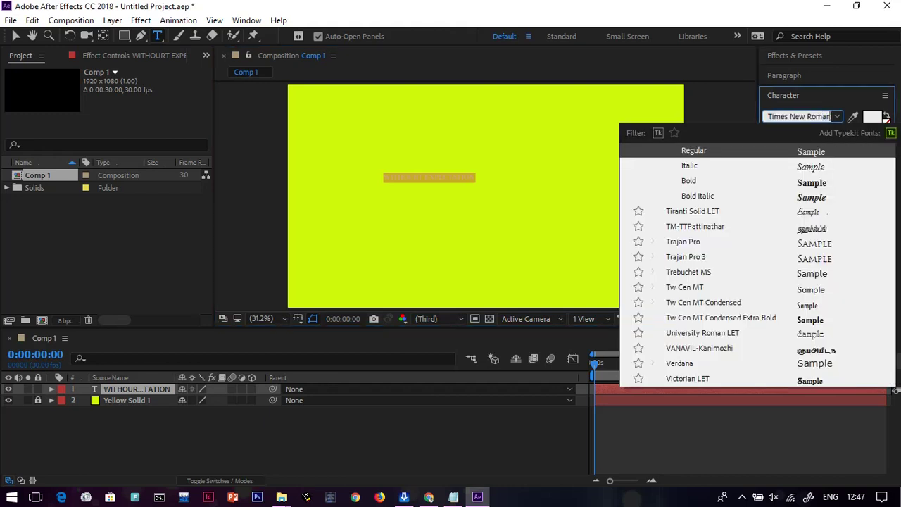
pyautogui.press('Down')
pyautogui.press('Down')
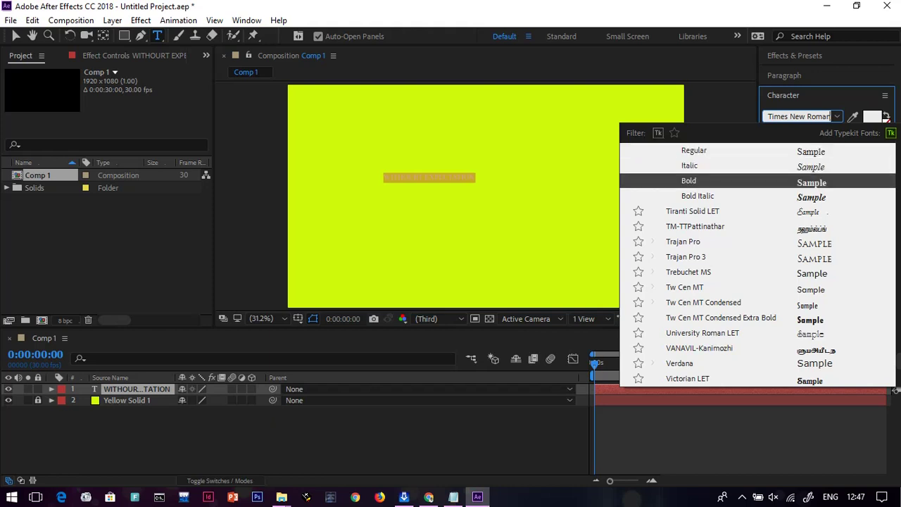
pyautogui.press('Down')
pyautogui.press('Down')
pyautogui.press('Down')
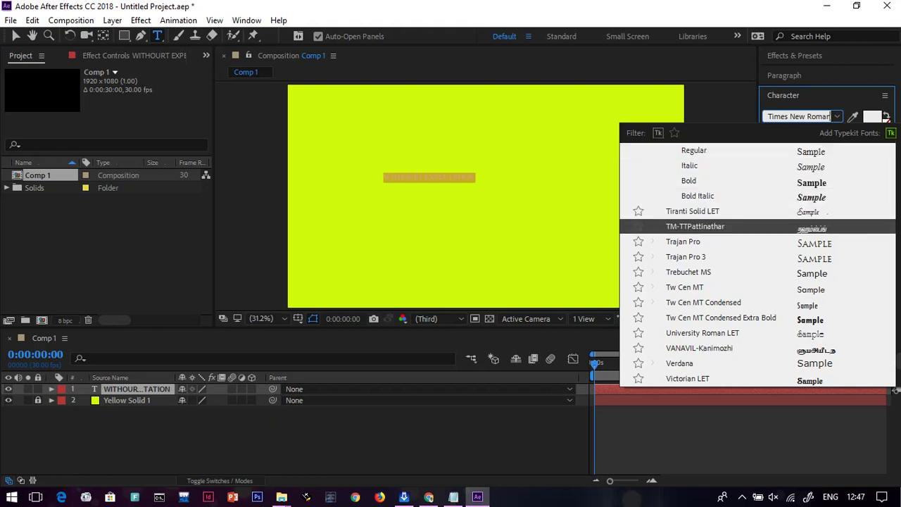
pyautogui.press('Down')
pyautogui.press('Down')
pyautogui.press('Down')
pyautogui.press('Down')
pyautogui.press('Down')
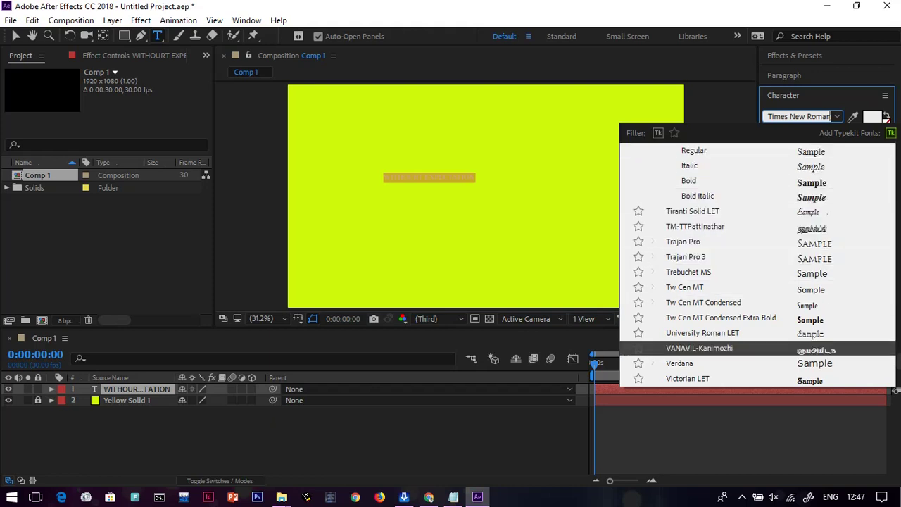
pyautogui.press('Up')
pyautogui.press('Up')
pyautogui.press('Up')
pyautogui.press('Up')
pyautogui.press('Up')
pyautogui.press('Up')
pyautogui.press('Up')
pyautogui.press('Up')
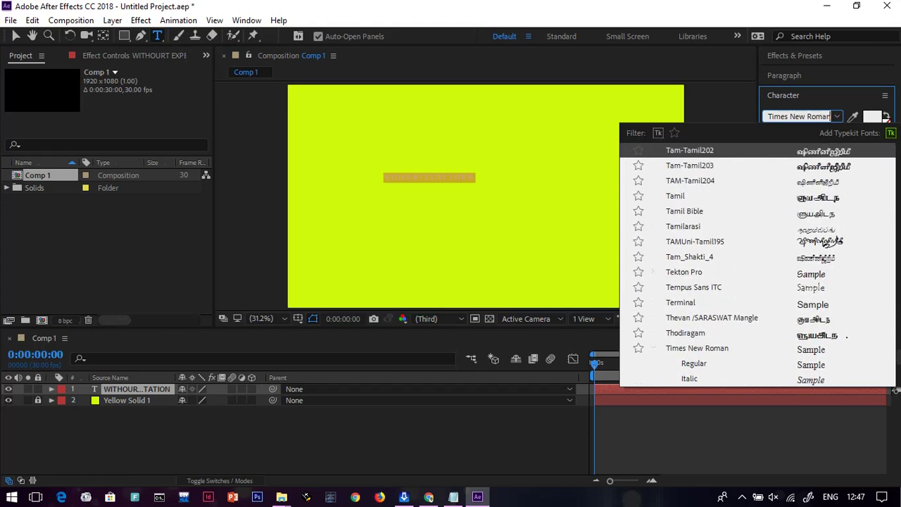
pyautogui.press('Up')
pyautogui.press('Up')
pyautogui.press('Up')
pyautogui.press('Up')
pyautogui.press('Up')
pyautogui.press('Up')
pyautogui.press('Up')
pyautogui.press('Up')
pyautogui.press('Up')
pyautogui.press('Up')
pyautogui.press('Up')
pyautogui.press('Up')
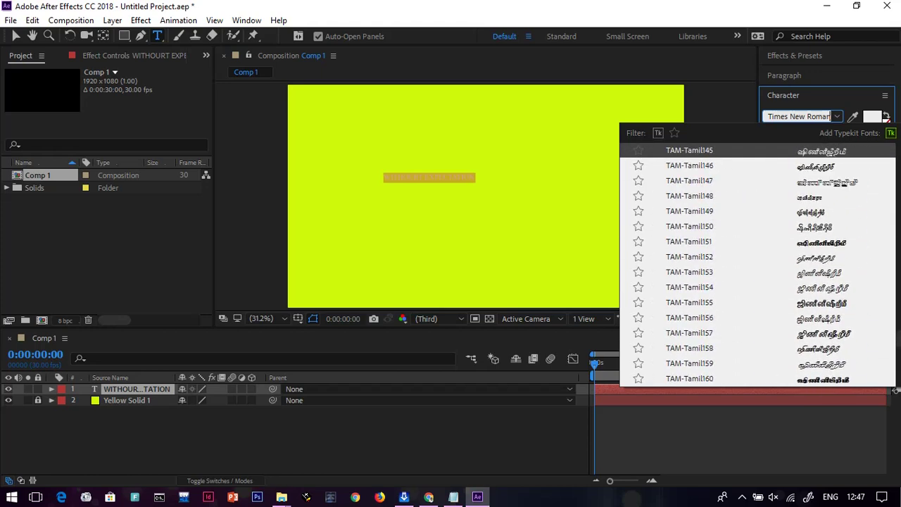
pyautogui.press('Up')
pyautogui.press('Up')
pyautogui.press('Up')
pyautogui.press('Up')
pyautogui.press('Up')
pyautogui.press('Up')
pyautogui.press('Up')
pyautogui.press('Up')
pyautogui.press('Up')
pyautogui.press('Up')
pyautogui.press('Up')
pyautogui.press('Up')
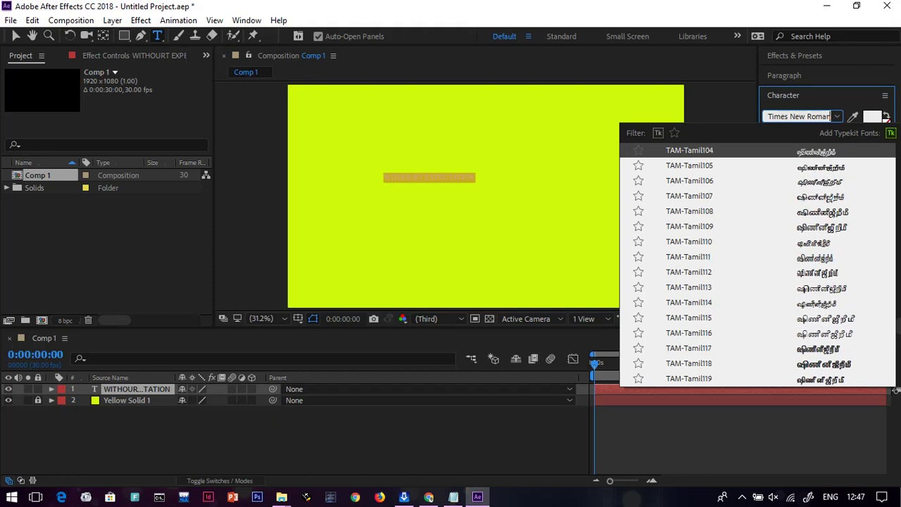
pyautogui.scroll(3, 757, 264)
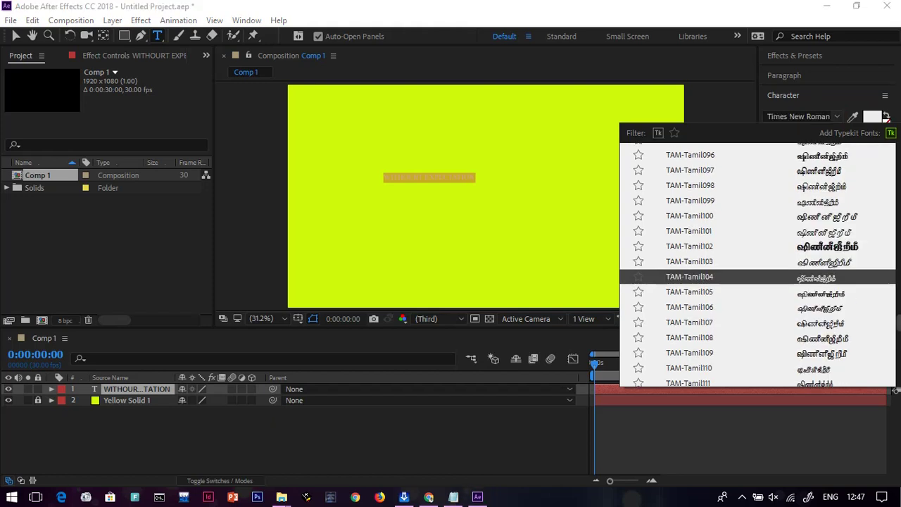
pyautogui.scroll(10, 758, 264)
pyautogui.scroll(20, 758, 264)
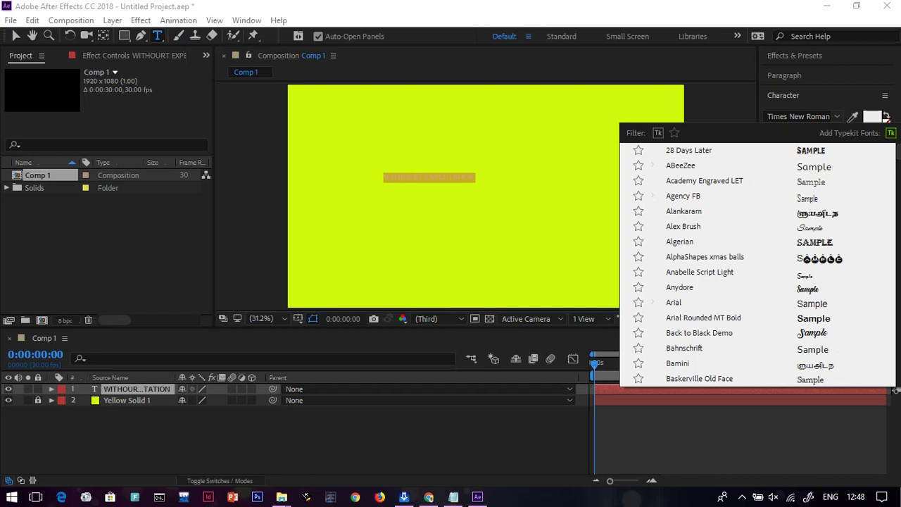
pyautogui.scroll(-5, 891, 380)
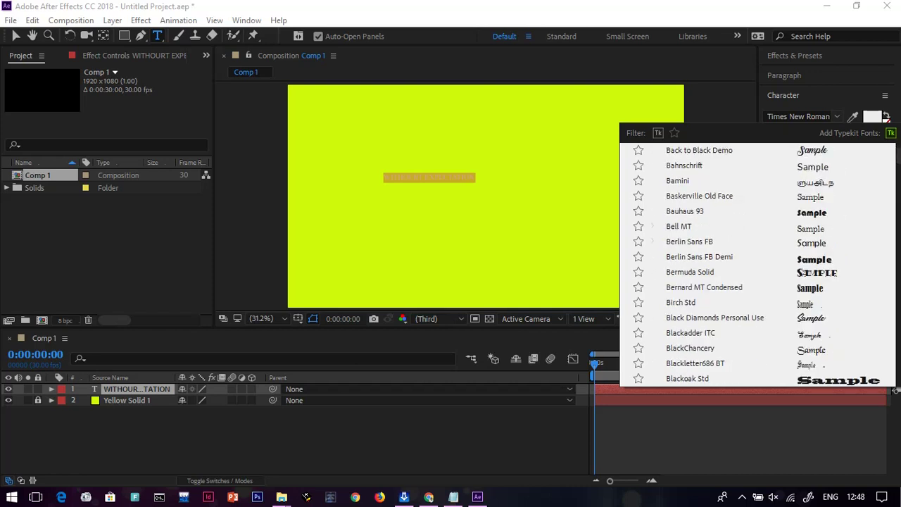
pyautogui.click(896, 391)
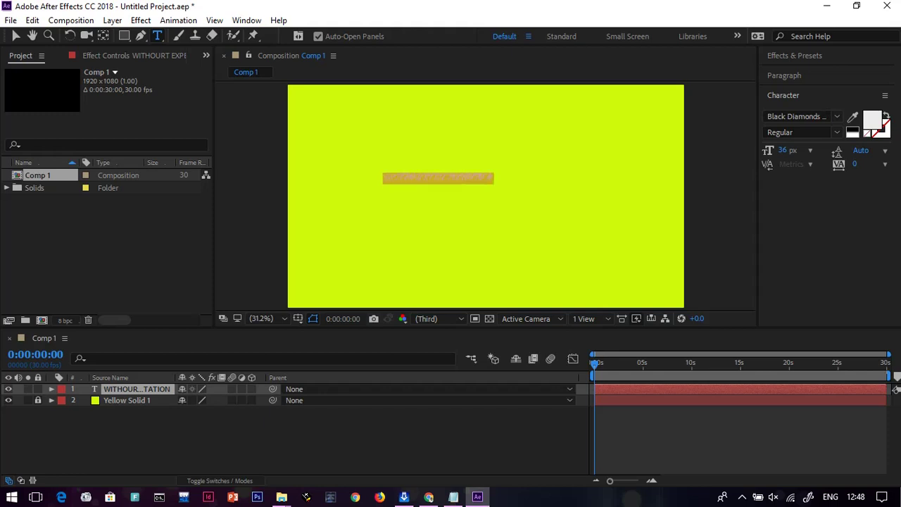
# Make the title text black and retype its opening word as 'Without'
pyautogui.click(853, 134)
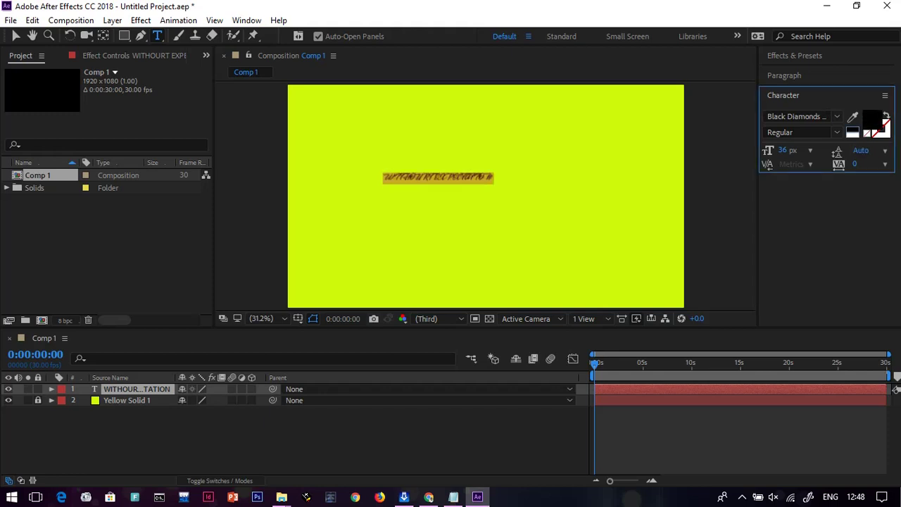
pyautogui.press('Escape')
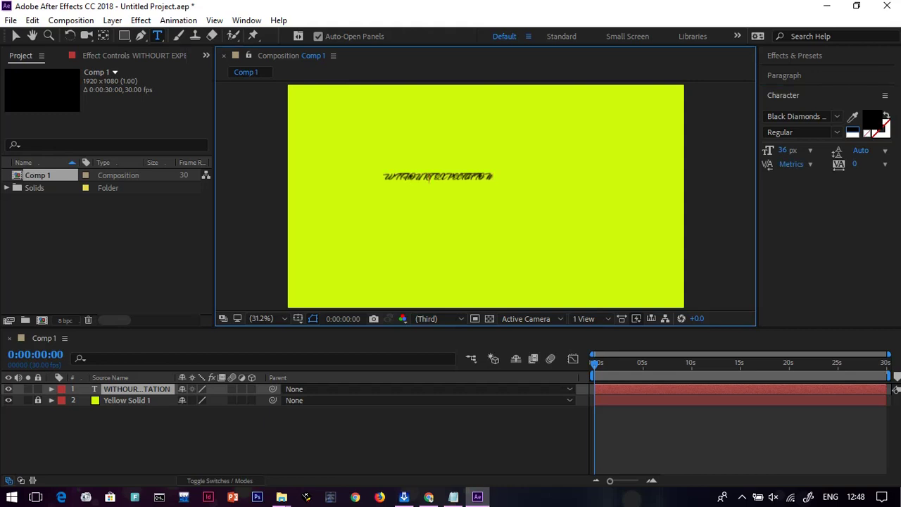
pyautogui.press('BackSpace')
pyautogui.press('BackSpace')
pyautogui.press('BackSpace')
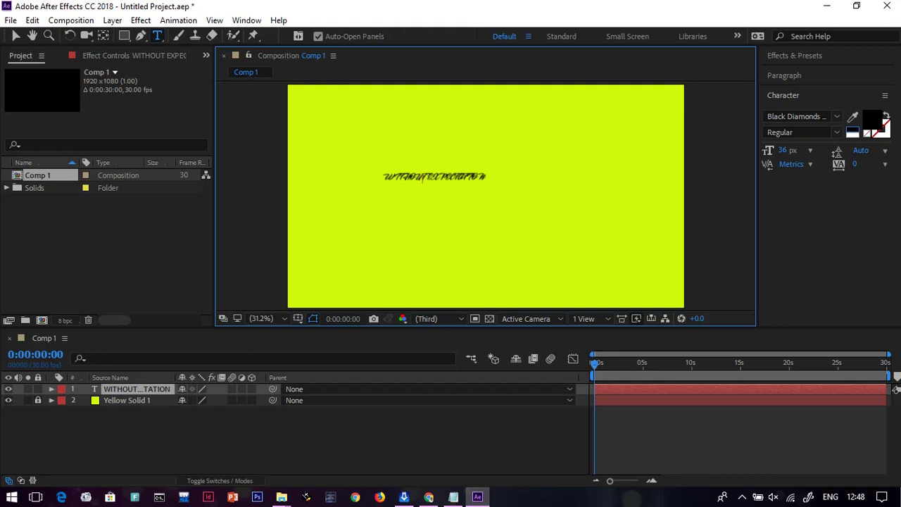
pyautogui.press('BackSpace')
pyautogui.press('BackSpace')
pyautogui.press('BackSpace')
pyautogui.write('Wi')
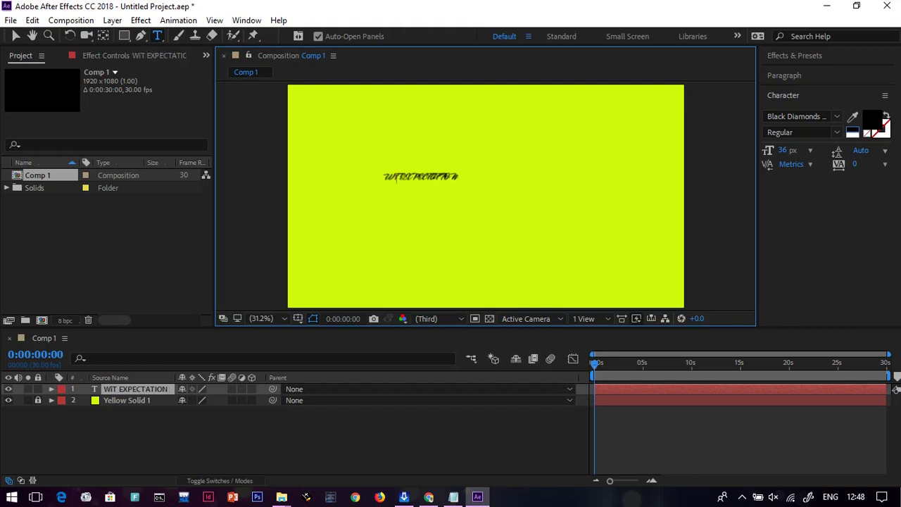
pyautogui.write('thout')
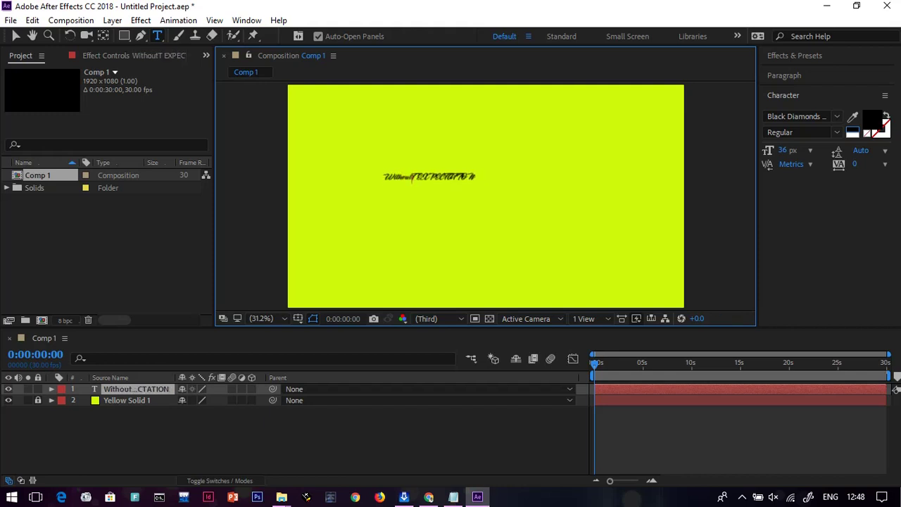
# Replace the remainder with 'Expectation', then enlarge the whole title to 134 px
pyautogui.moveTo(480, 177); pyautogui.dragTo(414, 177)
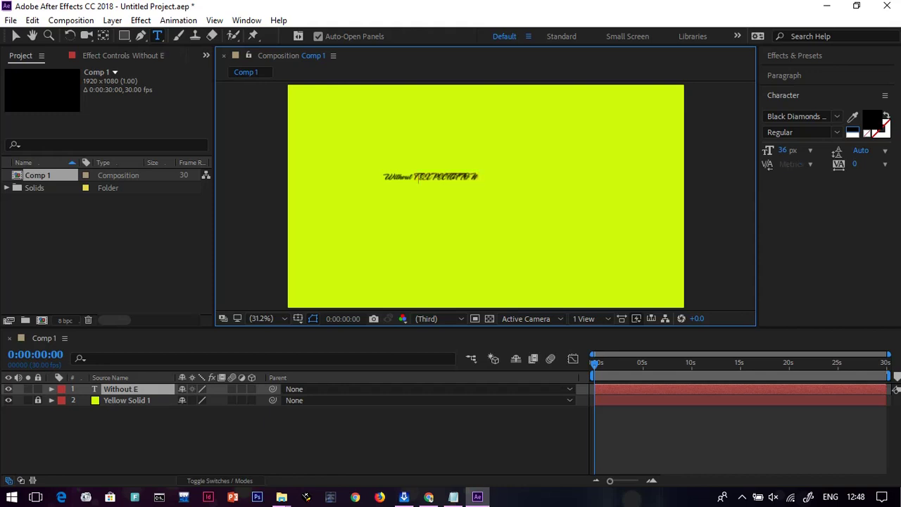
pyautogui.write('Expectat')
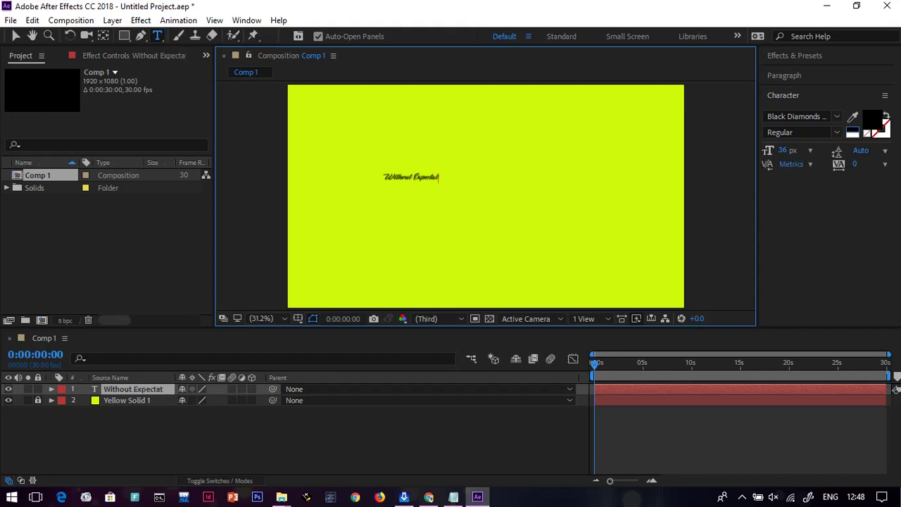
pyautogui.write('ion')
pyautogui.hotkey('ctrl', 'a')
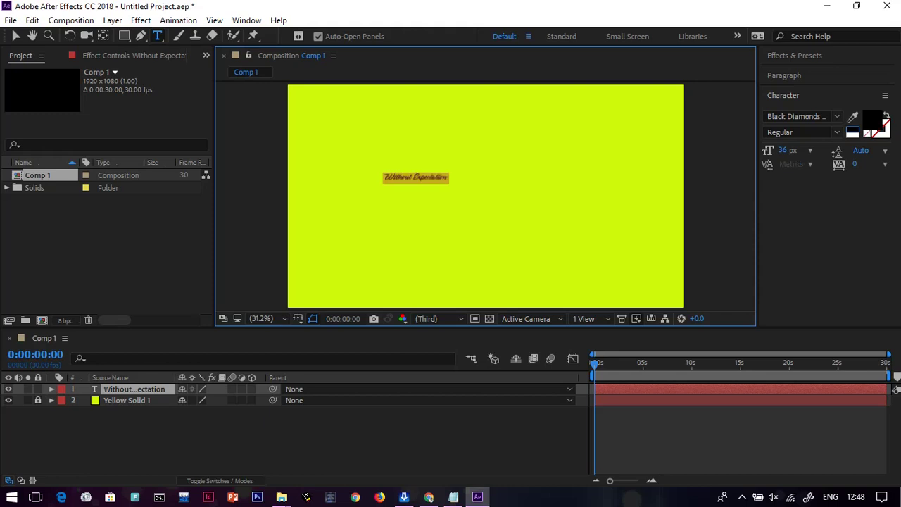
pyautogui.moveTo(784, 150); pyautogui.dragTo(845, 150)
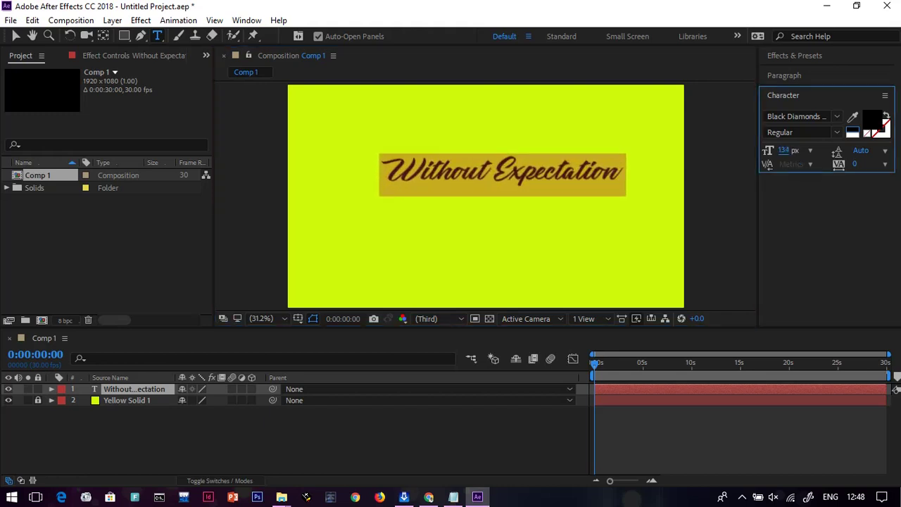
# Set the title to 134 px and centre it horizontally and vertically with the Align panel
pyautogui.click(865, 150)
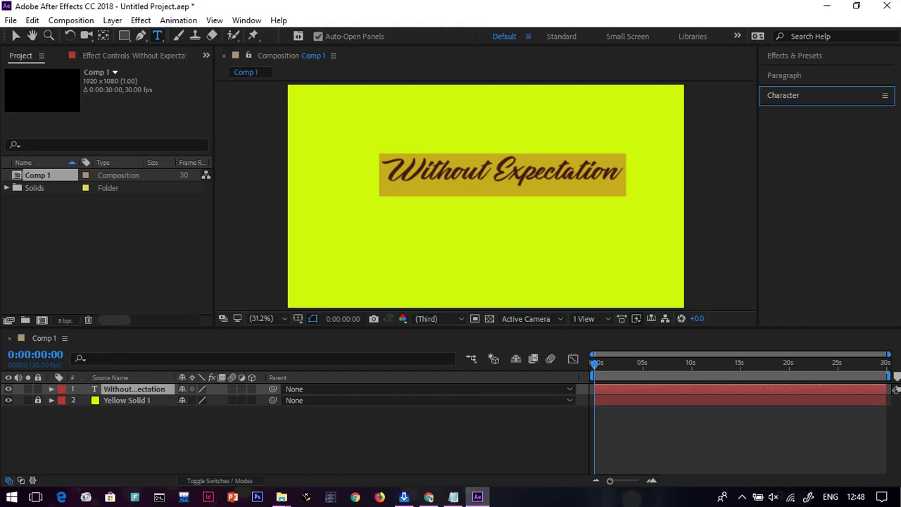
pyautogui.hotkey('alt', 'w')
pyautogui.press('Down')
pyautogui.press('Down')
pyautogui.press('Down')
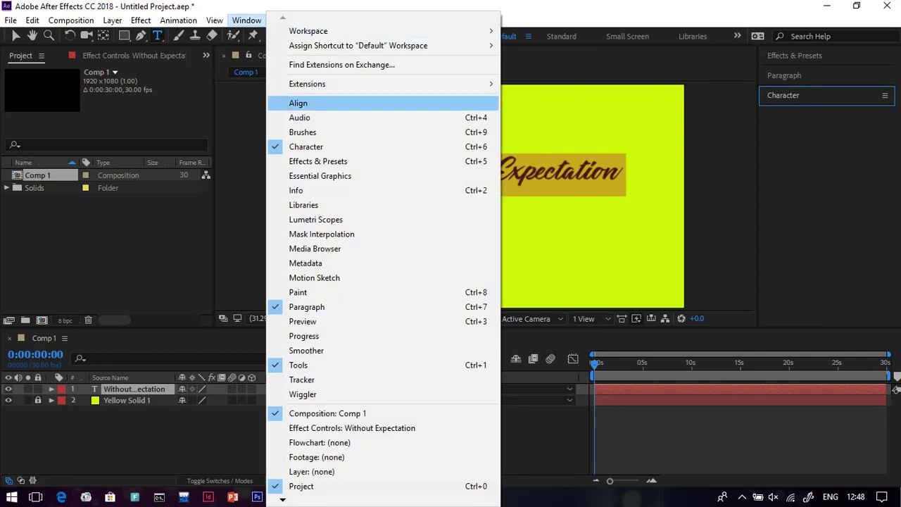
pyautogui.press('Return')
pyautogui.click(794, 148)
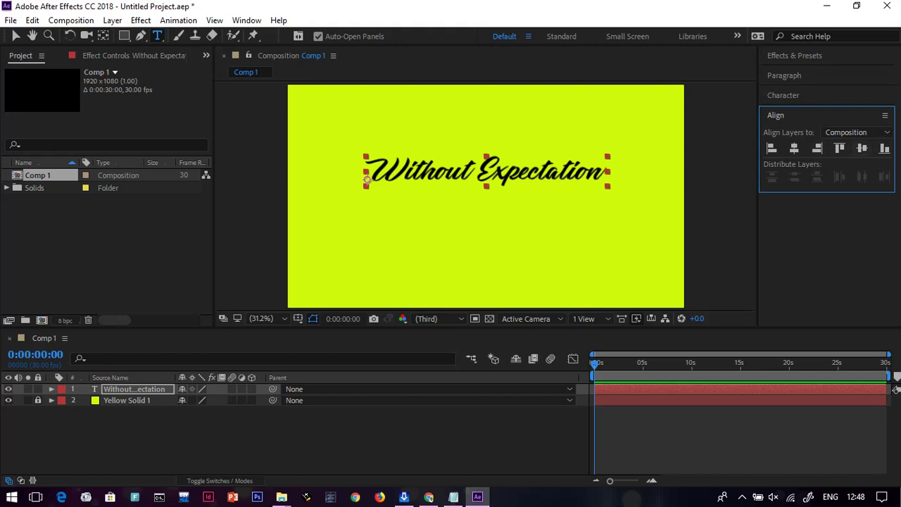
pyautogui.click(862, 147)
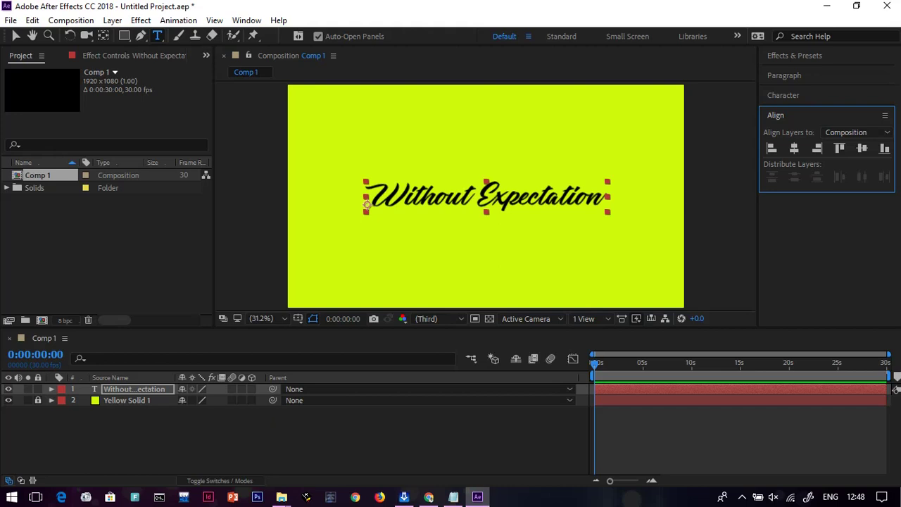
# Switch to the Selection tool and reveal the text layer's property groups
pyautogui.hotkey('alt', 'e')
pyautogui.press('Escape')
pyautogui.press('v')
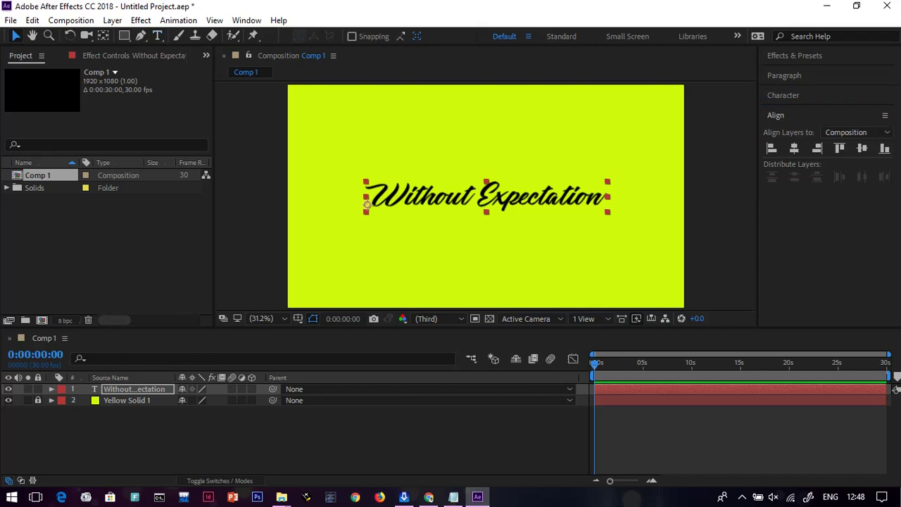
pyautogui.hotkey('ctrl', '`')
# Key the title's Position at frame 0 with it dragged off-screen left to -1226.8, 593.4
pyautogui.click(63, 412)
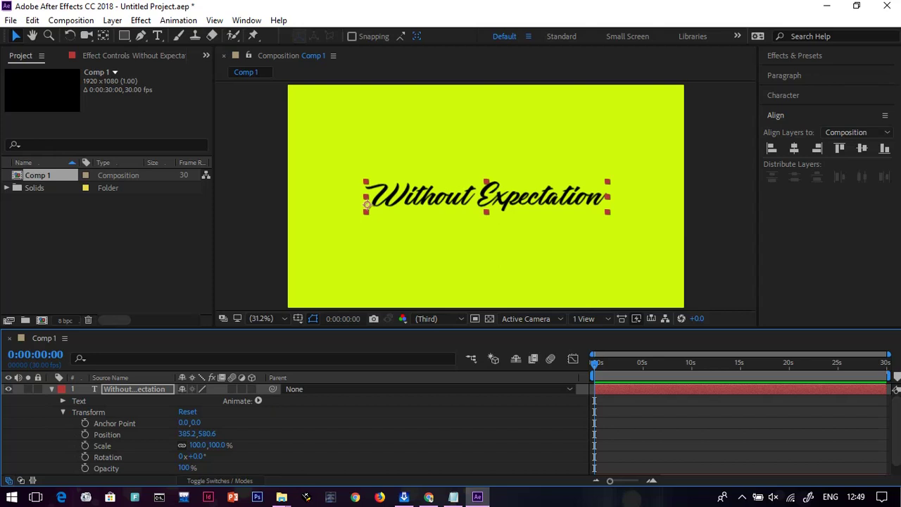
pyautogui.click(63, 412)
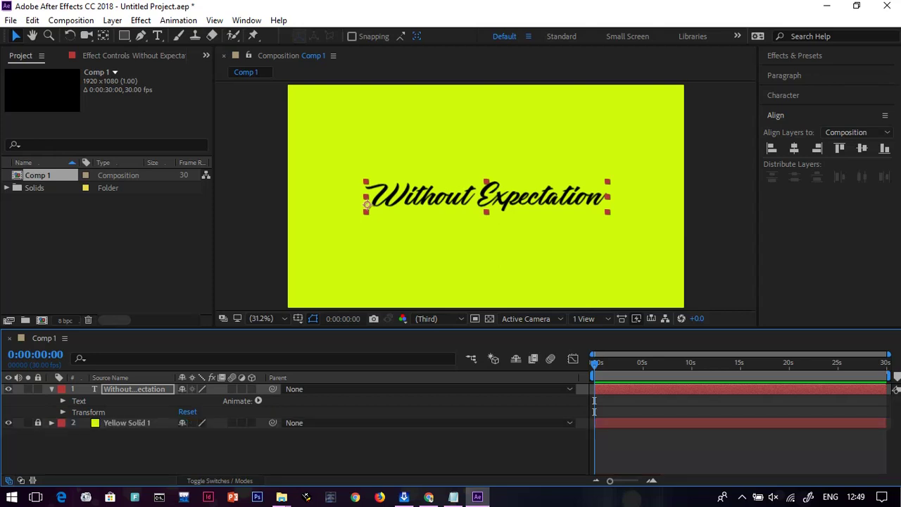
pyautogui.press('p')
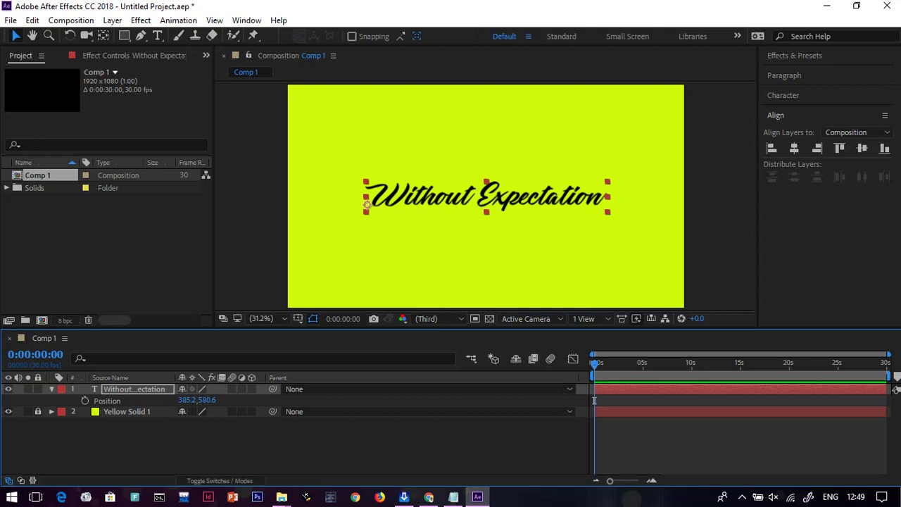
pyautogui.click(84, 400)
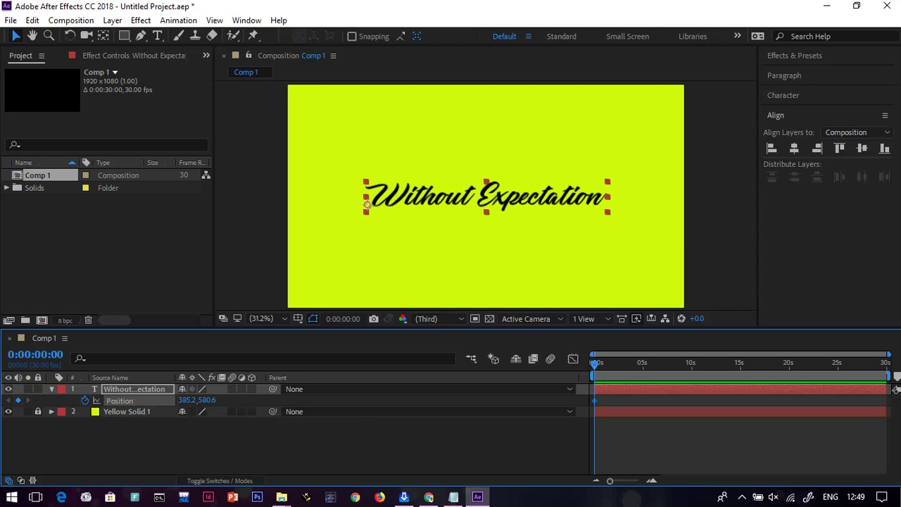
pyautogui.moveTo(367, 204)
pyautogui.mouseDown()
pyautogui.moveTo(10, 200)
pyautogui.moveTo(13, 207)
pyautogui.mouseUp()
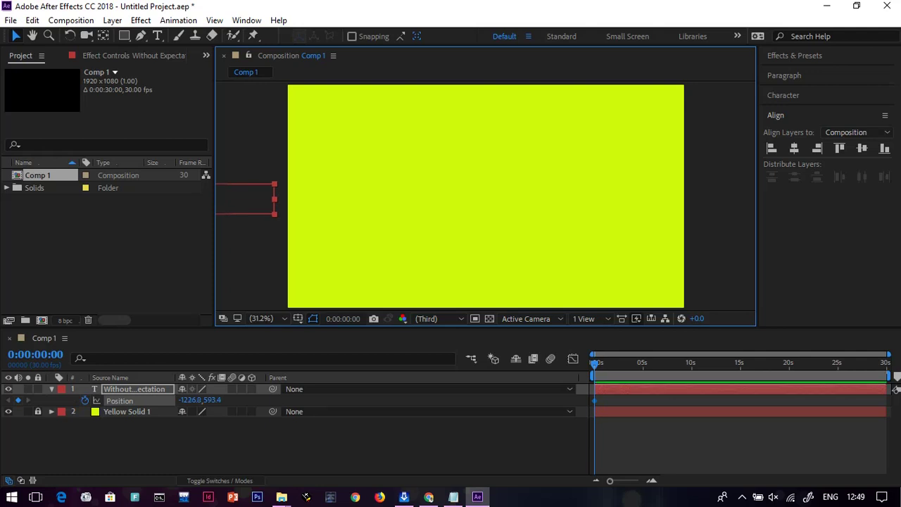
pyautogui.press('space')
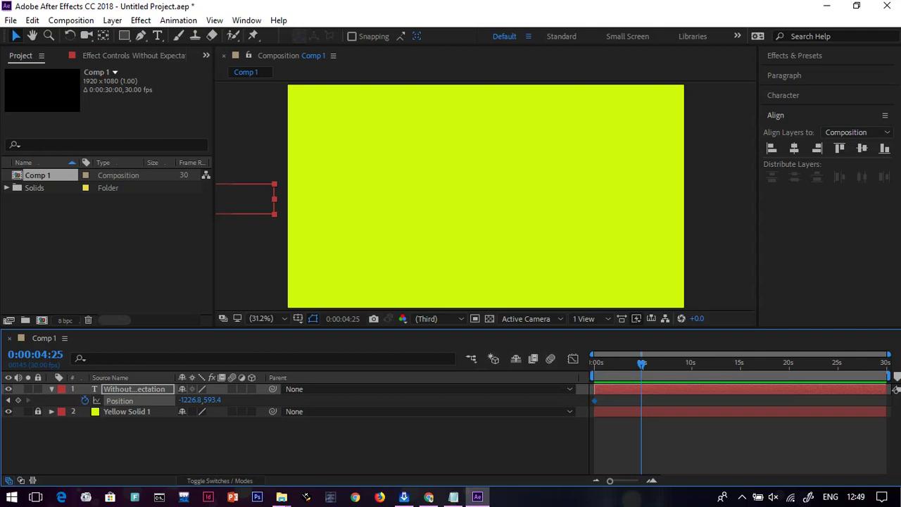
# Drag the title into frame at 420.5, 593.4 for the 0:00:04:25 keyframe, and close the Align panel
pyautogui.moveTo(253, 200)
pyautogui.mouseDown()
pyautogui.moveTo(646, 160)
pyautogui.moveTo(649, 135)
pyautogui.moveTo(647, 201)
pyautogui.moveTo(595, 200)
pyautogui.mouseUp()
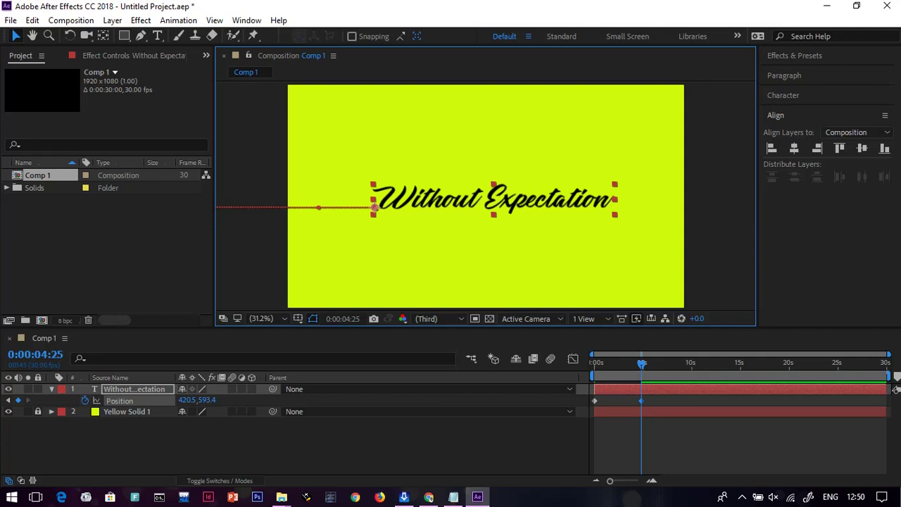
pyautogui.click(885, 115)
pyautogui.click(768, 121)
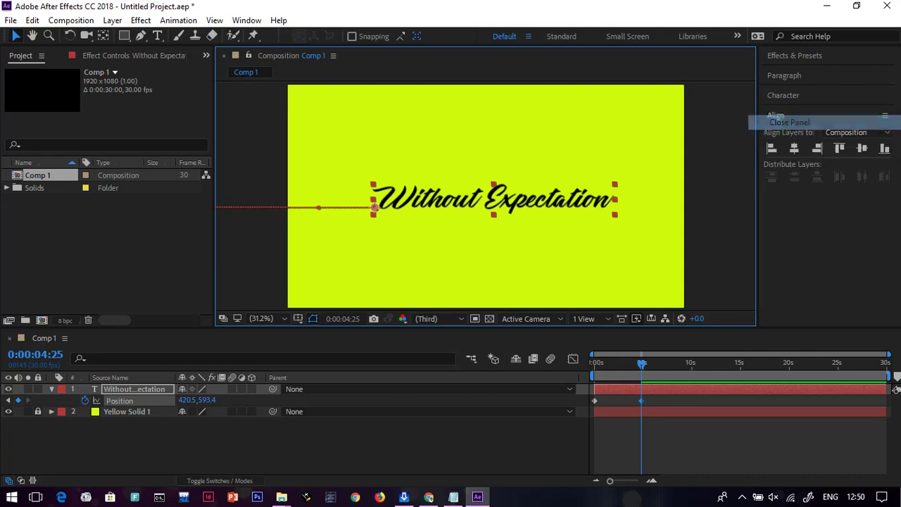
# Close the Character, Paragraph and Effects & Presets panels
pyautogui.click(885, 95)
pyautogui.click(763, 106)
pyautogui.click(885, 75)
pyautogui.click(767, 84)
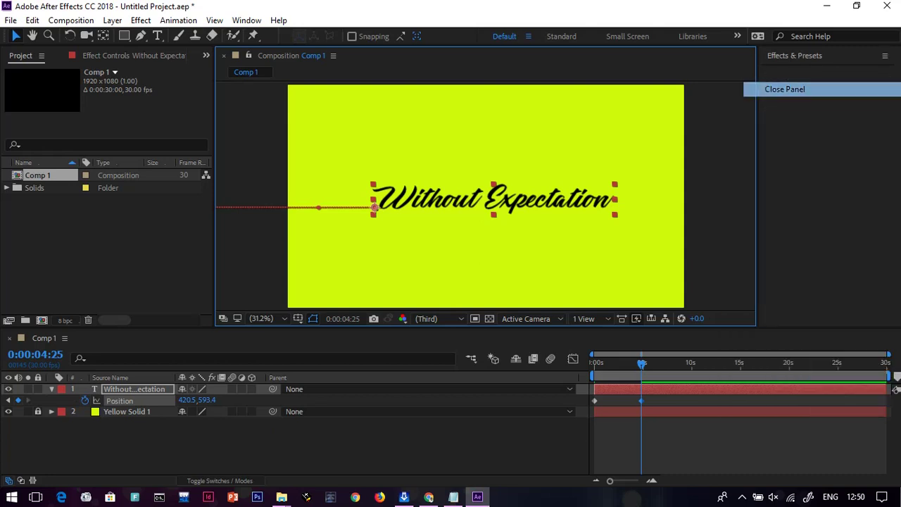
pyautogui.click(885, 56)
pyautogui.click(773, 67)
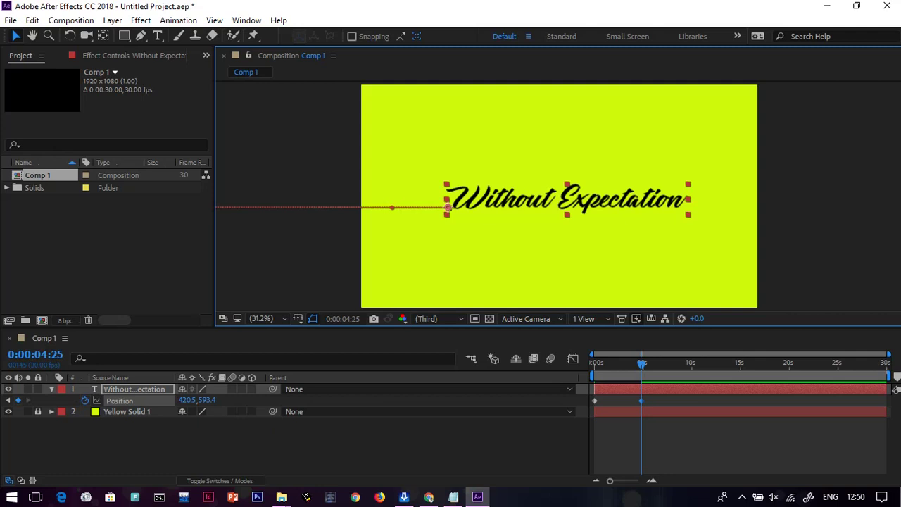
# Preview the title sliding in from the left, then stop and return to 0:00:00:00
pyautogui.press('space')
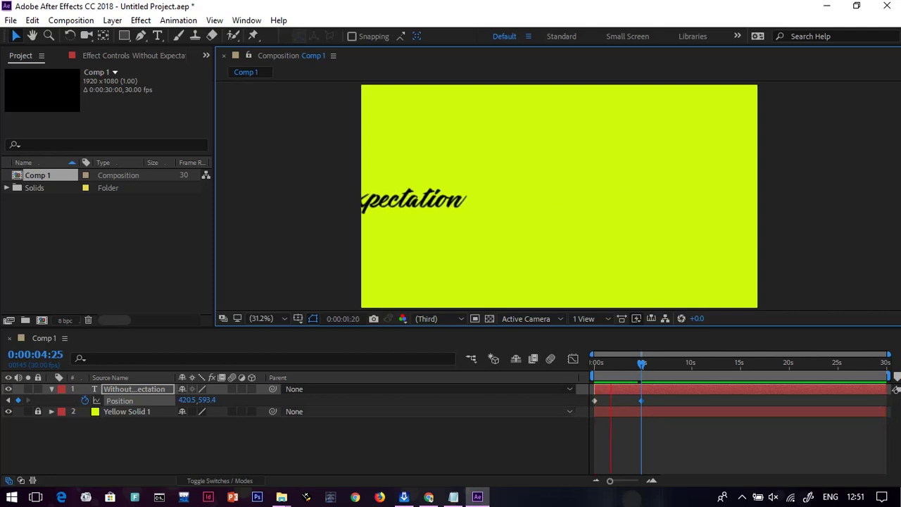
pyautogui.press('g')
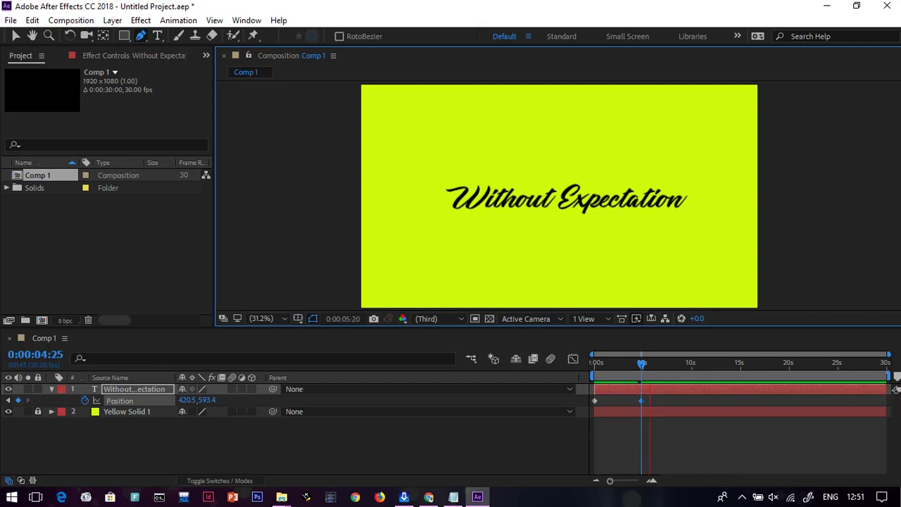
pyautogui.press('space')
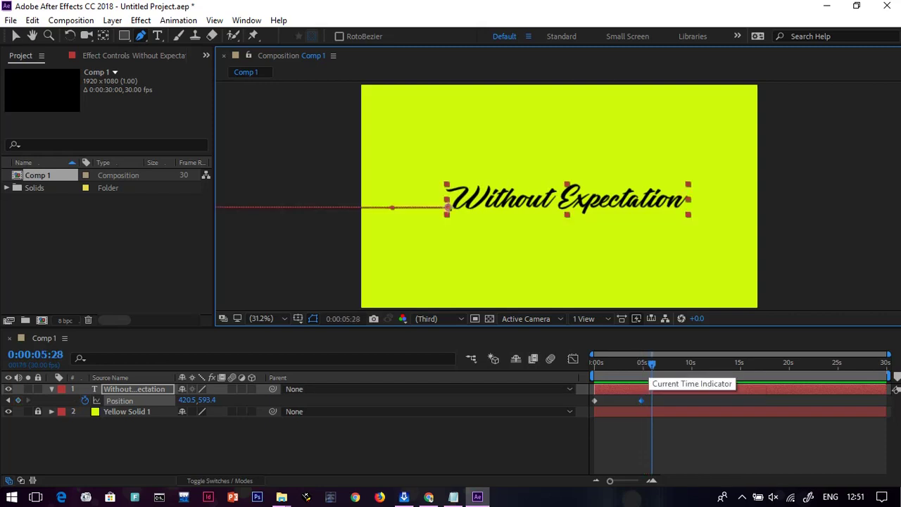
pyautogui.press('Home')
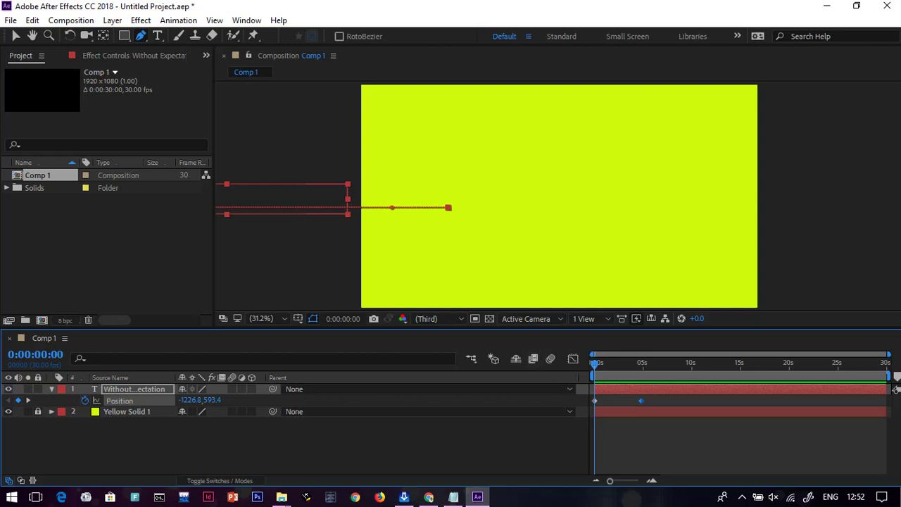
# Move the ending Position keyframe earlier to 0:00:02:26 and jump the current time to it
pyautogui.moveTo(641, 401); pyautogui.dragTo(621, 400)
pyautogui.rightClick(622, 401)
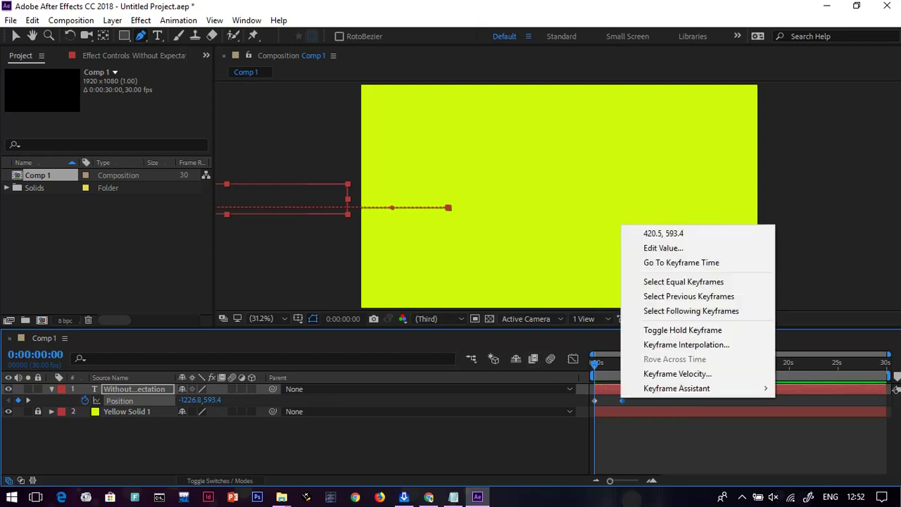
pyautogui.moveTo(676, 388)
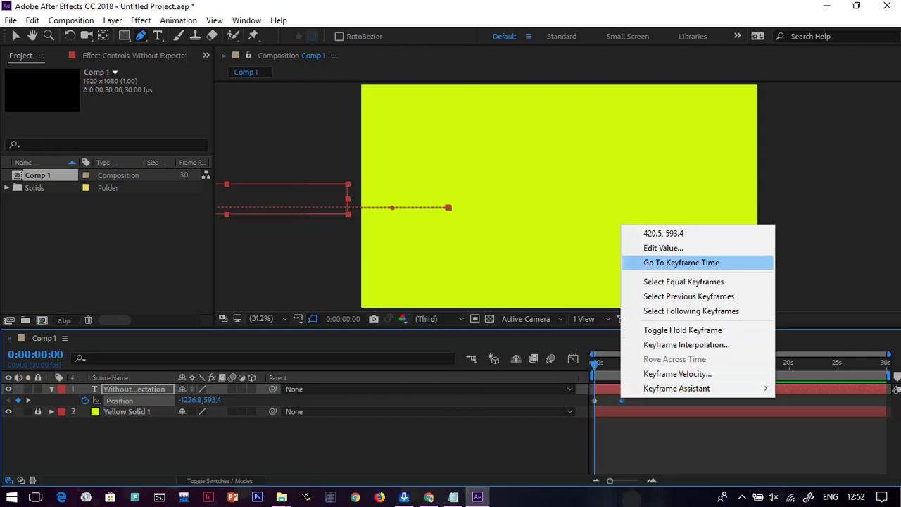
pyautogui.click(681, 263)
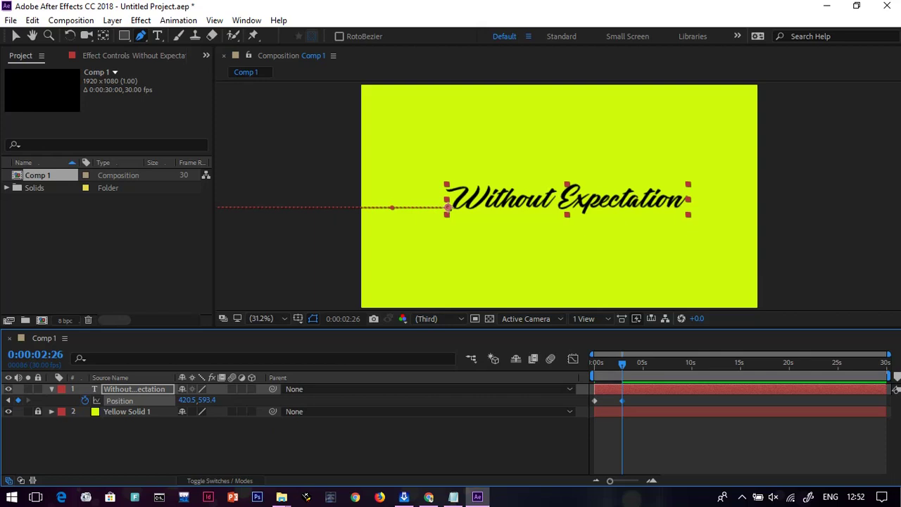
# Apply Easy Ease to the ending Position keyframe, leaving its velocity settings unchanged
pyautogui.rightClick(622, 400)
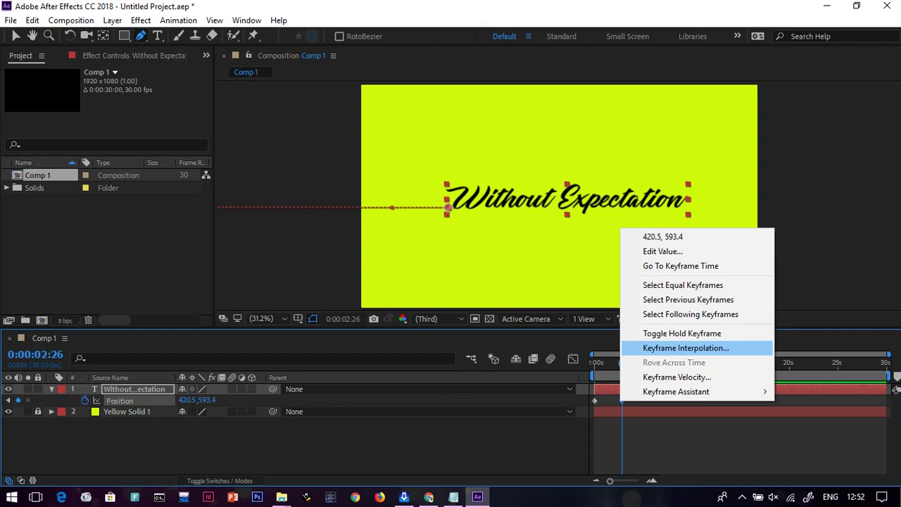
pyautogui.click(677, 377)
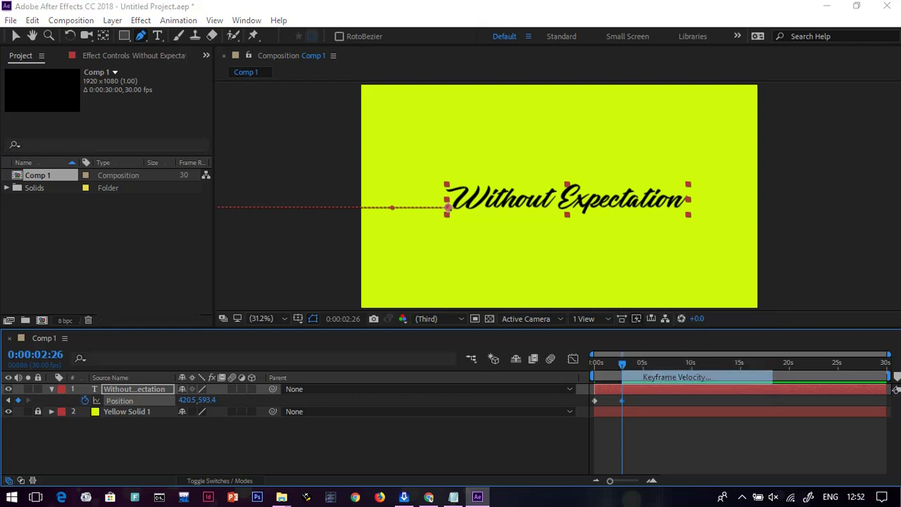
pyautogui.click(559, 308)
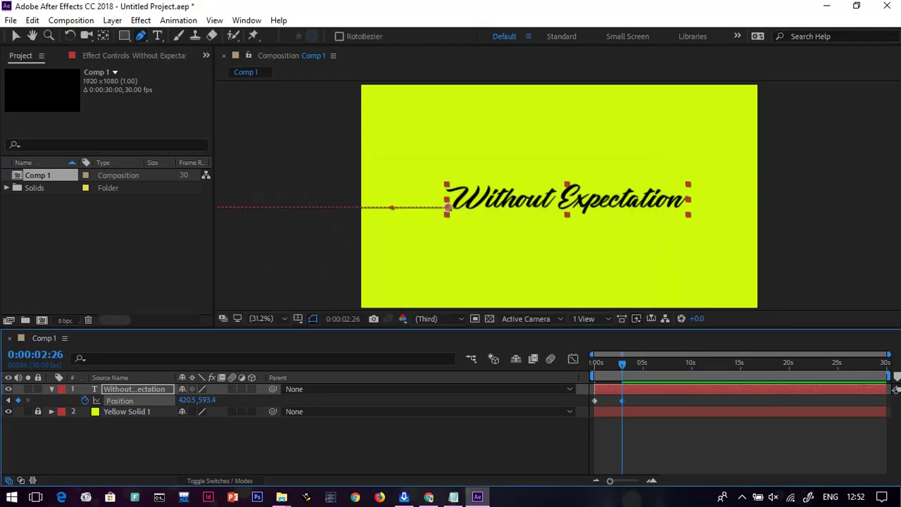
pyautogui.rightClick(622, 400)
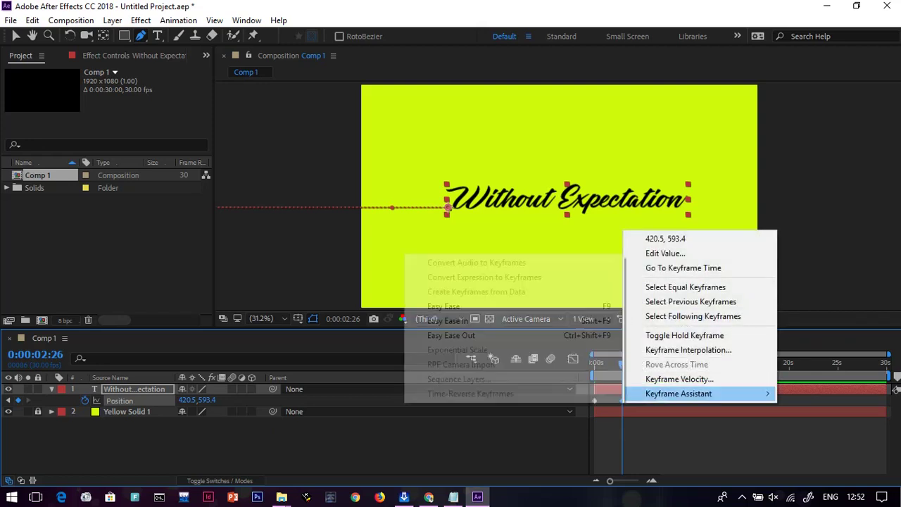
pyautogui.moveTo(679, 393)
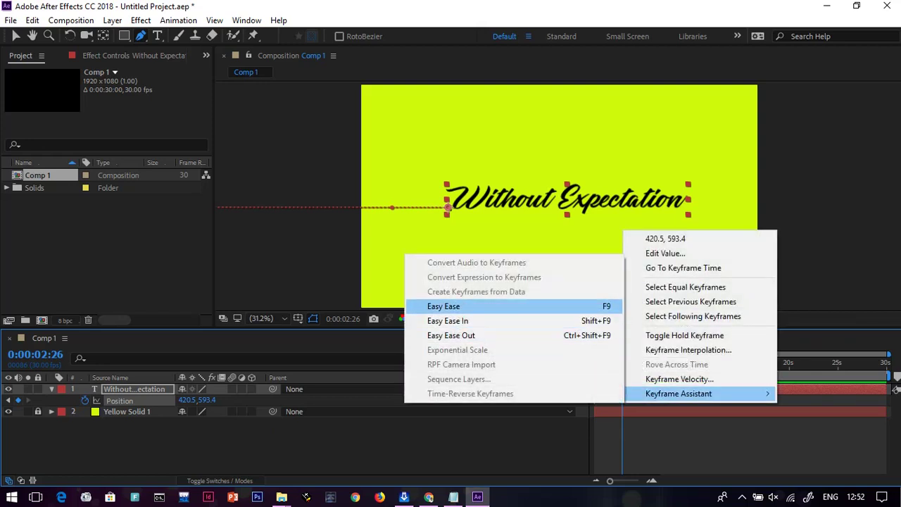
pyautogui.click(448, 306)
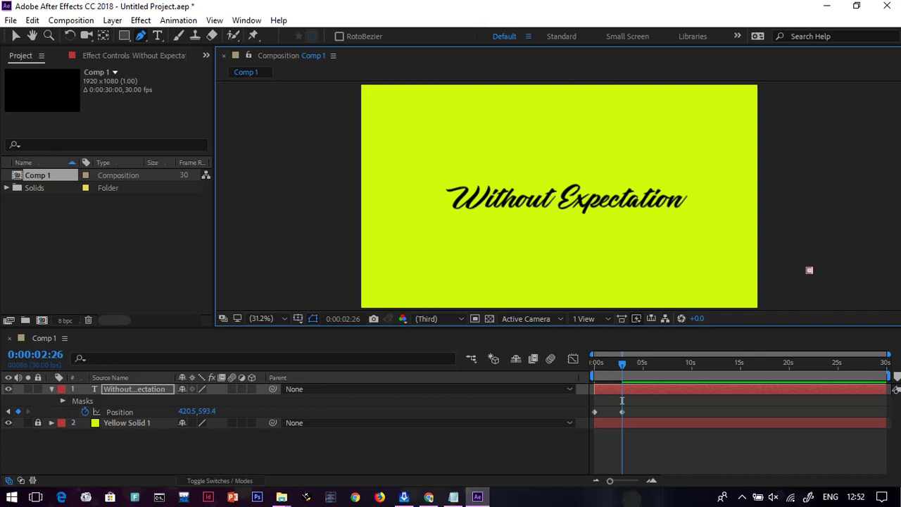
# Check the Position keyframe value, keeping 420.5, 593.4, and reselect the text layer
pyautogui.rightClick(622, 411)
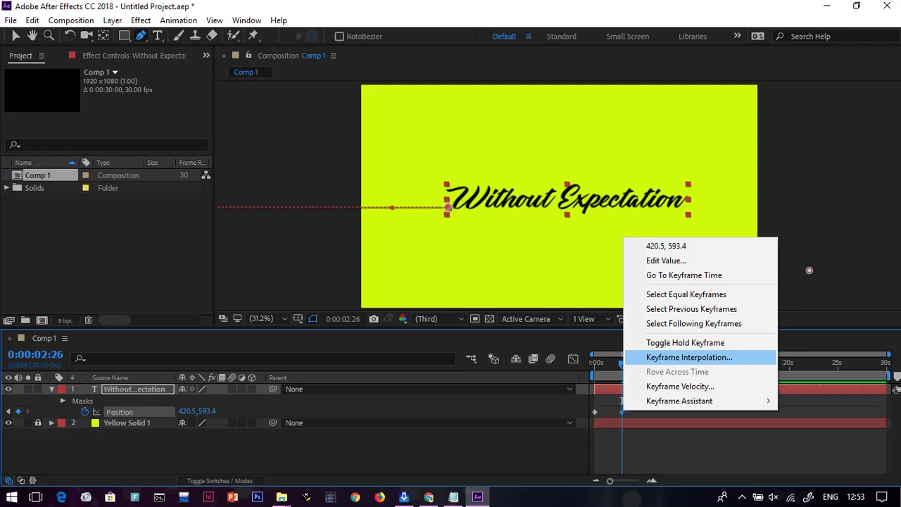
pyautogui.press('Up')
pyautogui.press('Up')
pyautogui.press('Up')
pyautogui.press('Up')
pyautogui.press('Up')
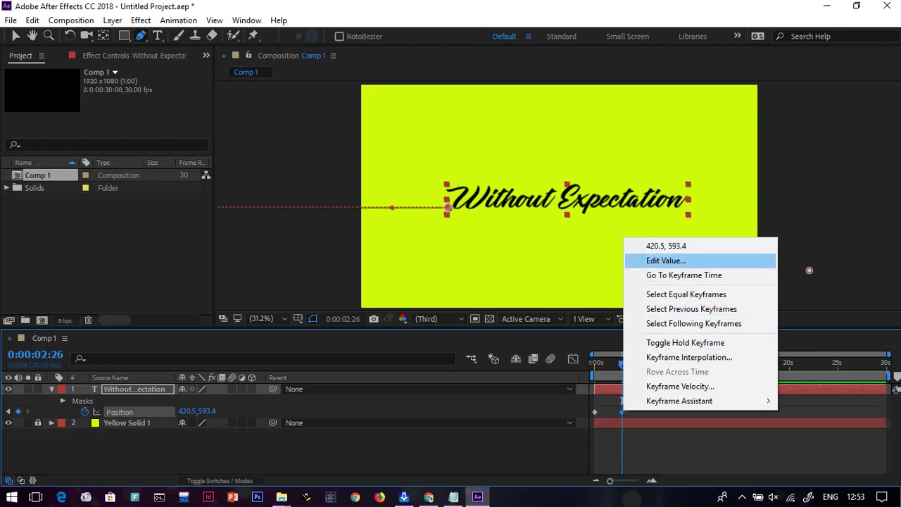
pyautogui.press('Return')
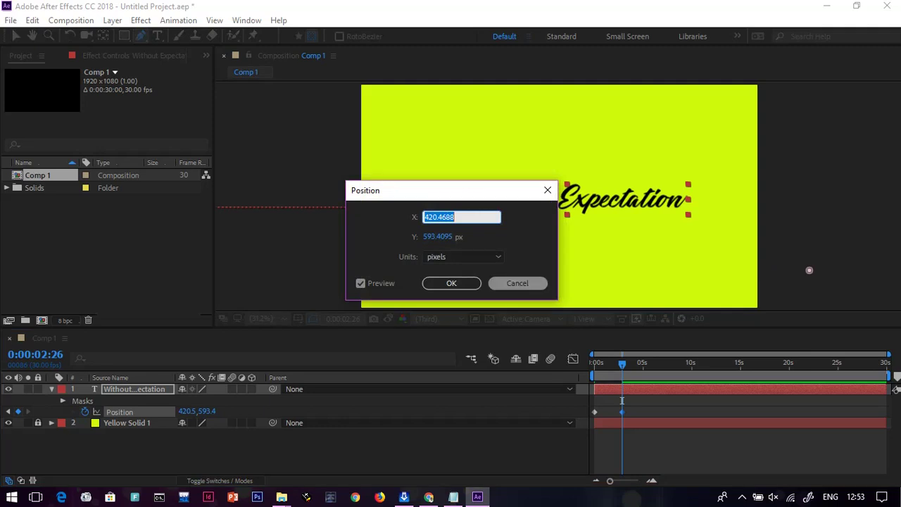
pyautogui.click(518, 283)
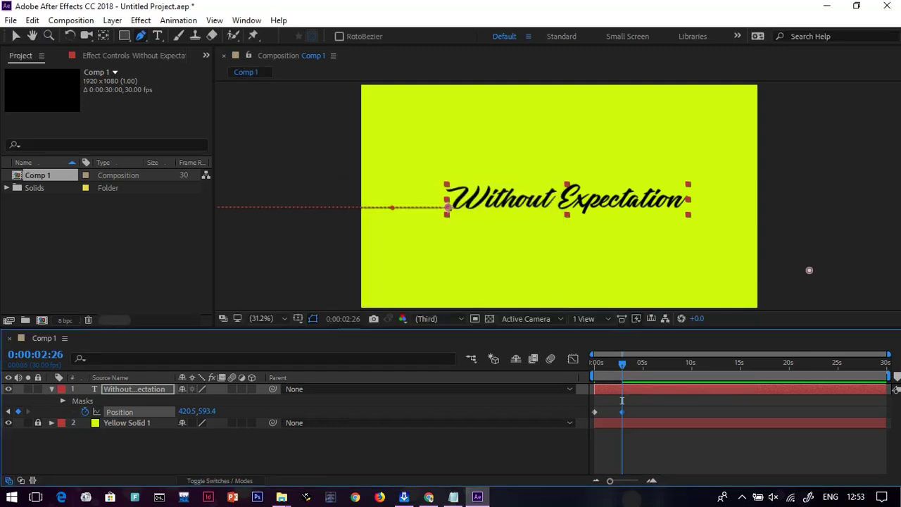
pyautogui.click(622, 401)
pyautogui.click(622, 390)
pyautogui.rightClick(809, 269)
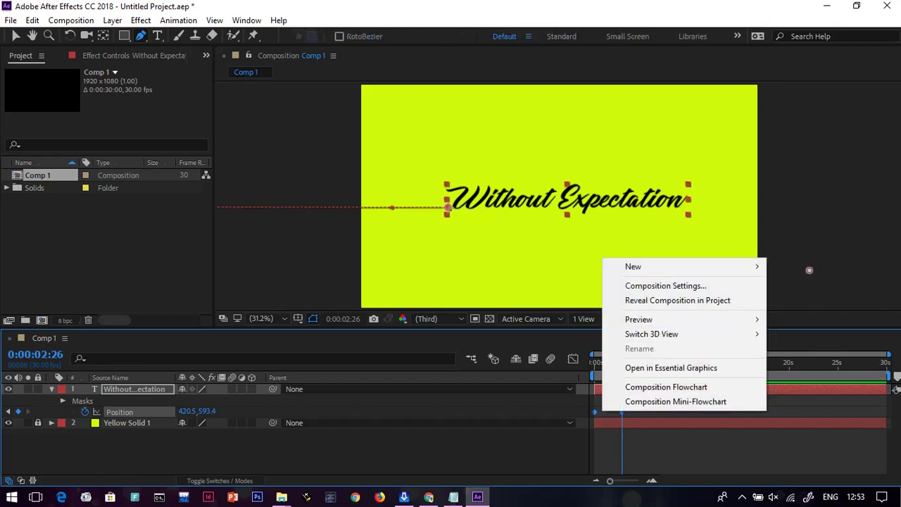
pyautogui.press('Up')
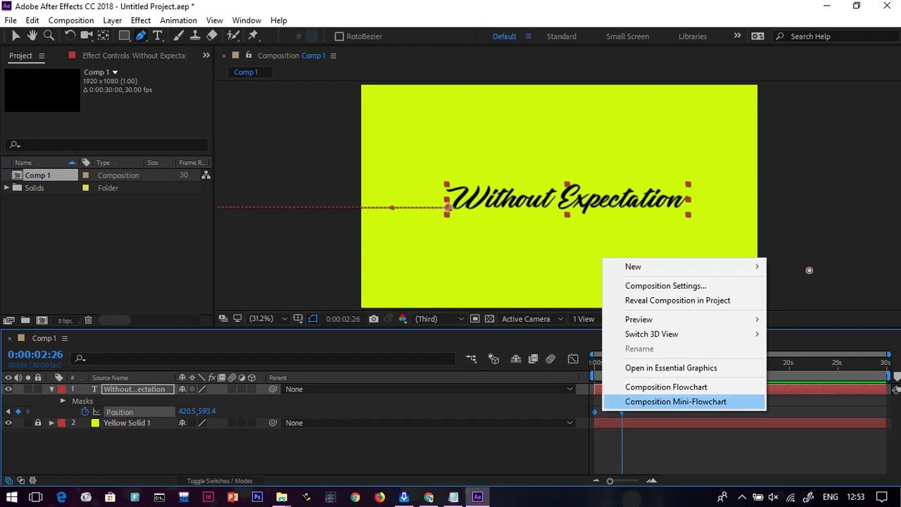
# Apply Keyframe Assistant > Easy Ease to both Position keyframes
pyautogui.rightClick(622, 412)
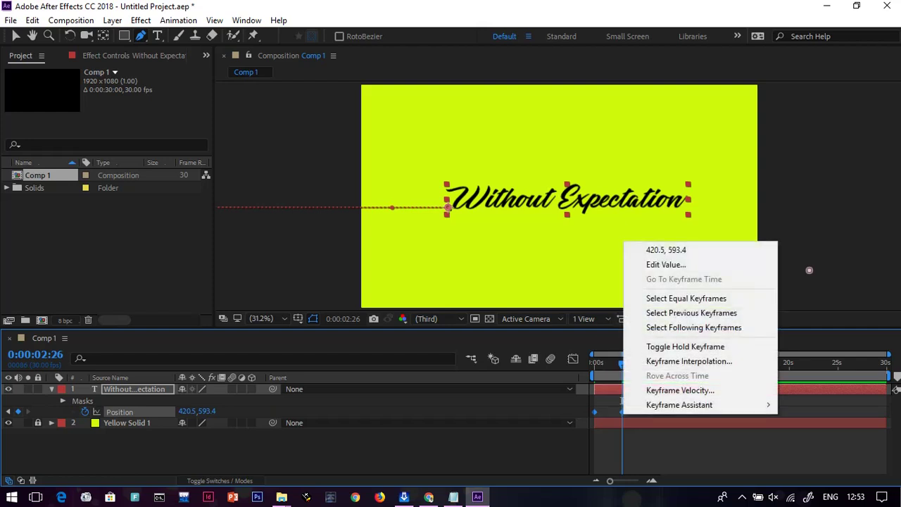
pyautogui.press('Up')
pyautogui.press('Right')
pyautogui.press('Up')
pyautogui.press('Up')
pyautogui.press('Up')
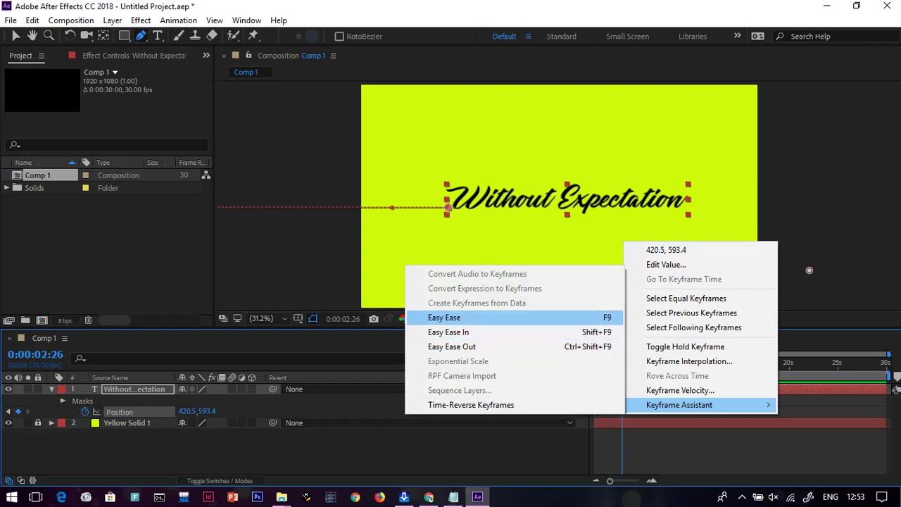
pyautogui.press('Return')
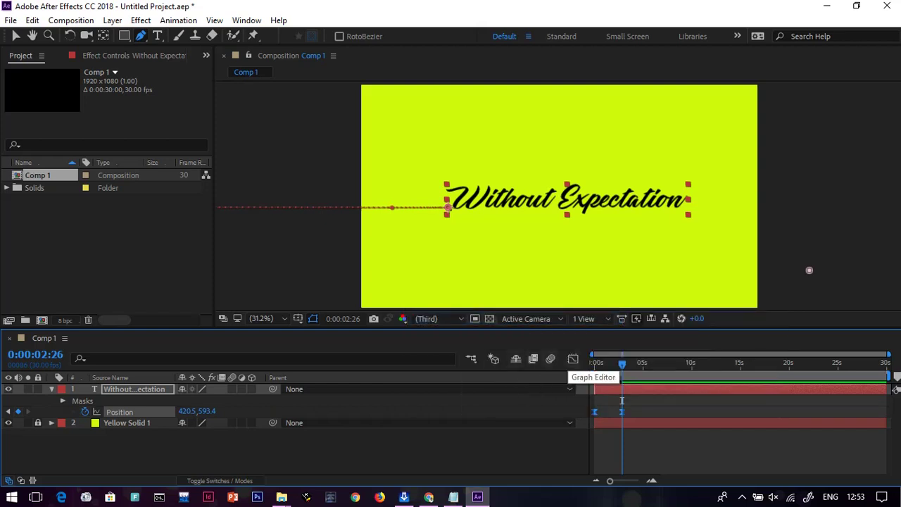
# In the Graph Editor, drag the text's Position to X -1226.8, off the left edge
pyautogui.click(574, 359)
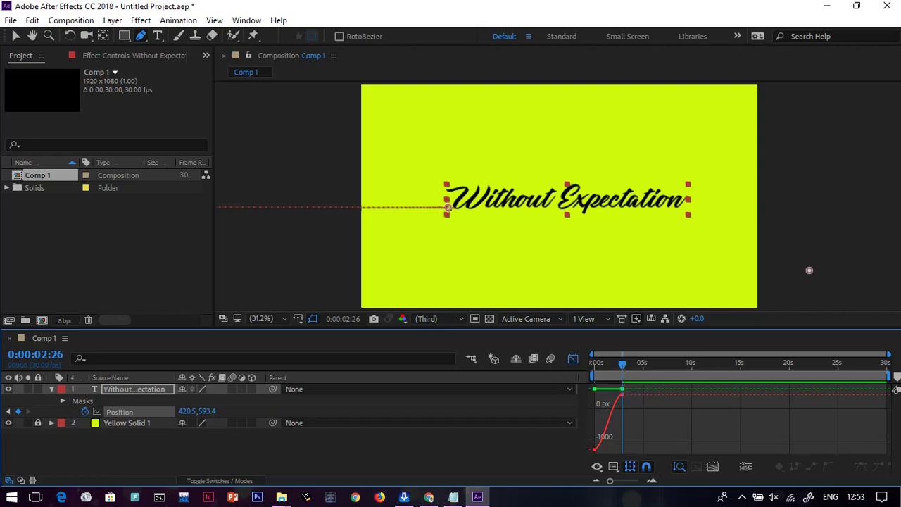
pyautogui.click(631, 362)
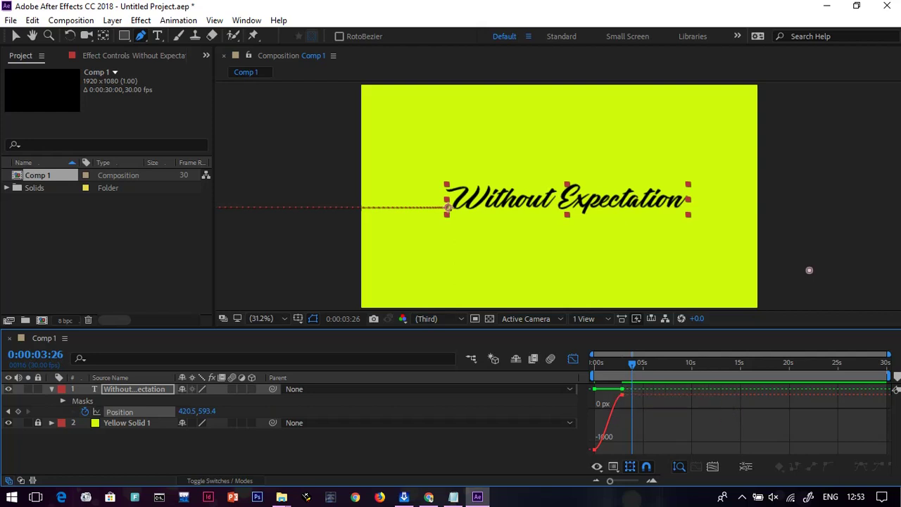
pyautogui.click(597, 466)
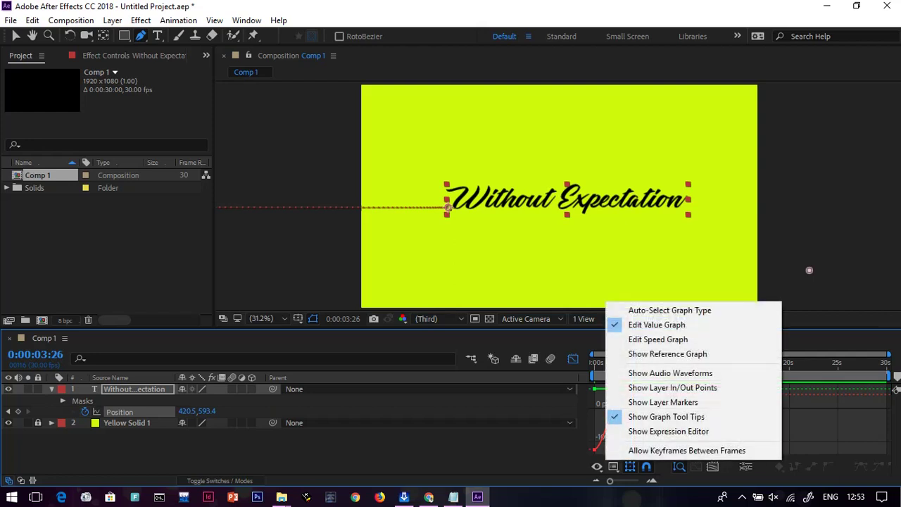
pyautogui.press('Escape')
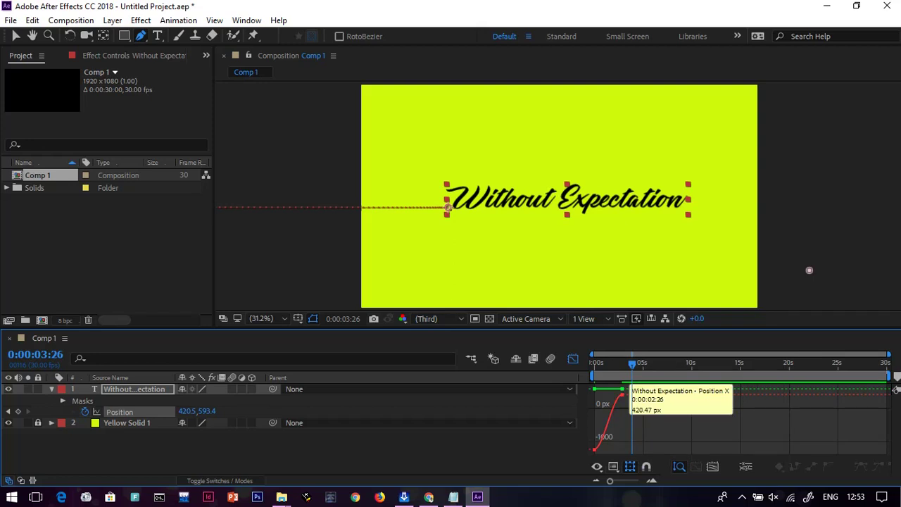
pyautogui.moveTo(622, 389); pyautogui.dragTo(622, 449)
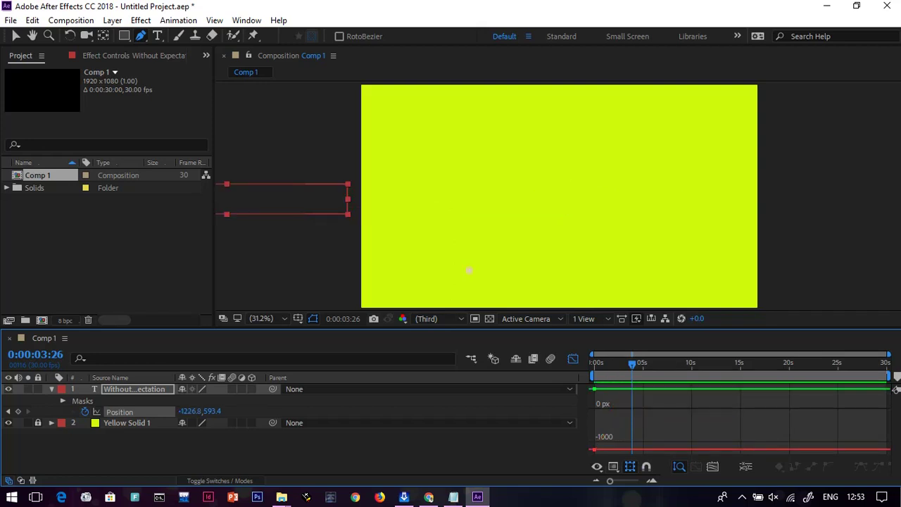
# Return to the layer bar view, deselect the text layer, and go to 0:00:00:00
pyautogui.click(573, 359)
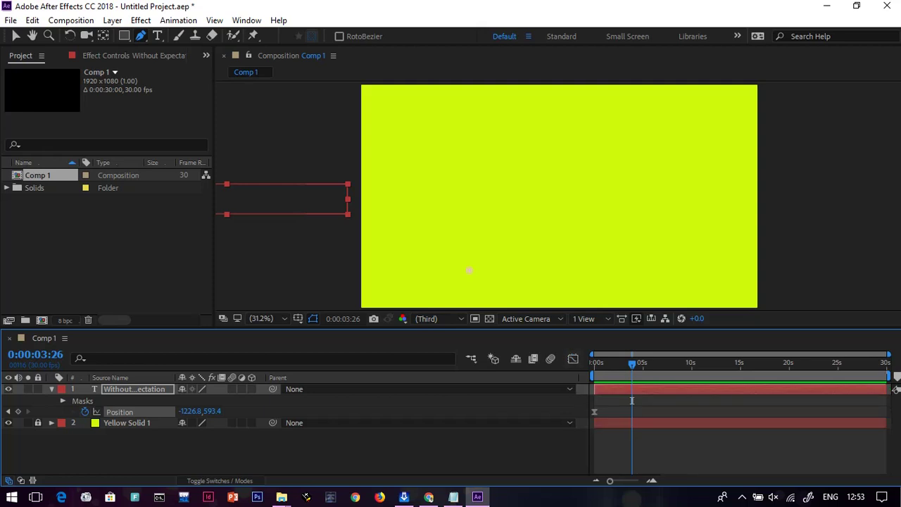
pyautogui.click(632, 400)
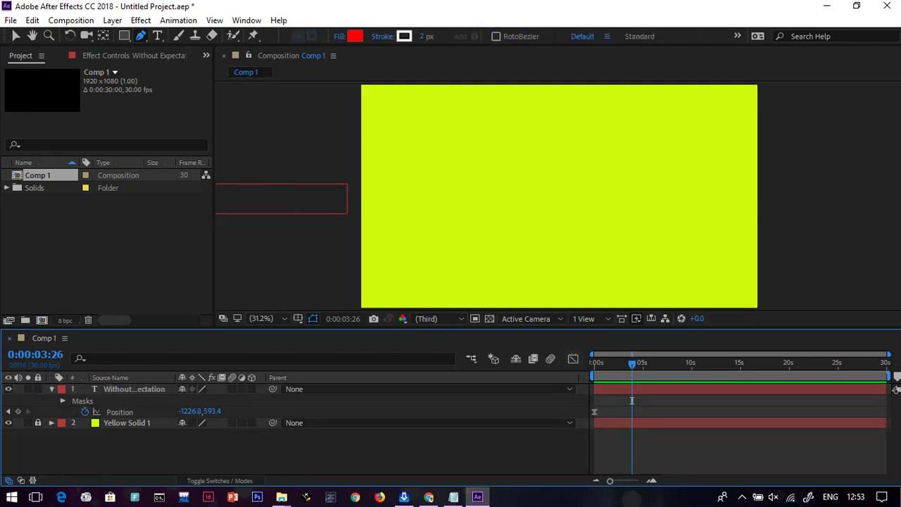
pyautogui.press('Home')
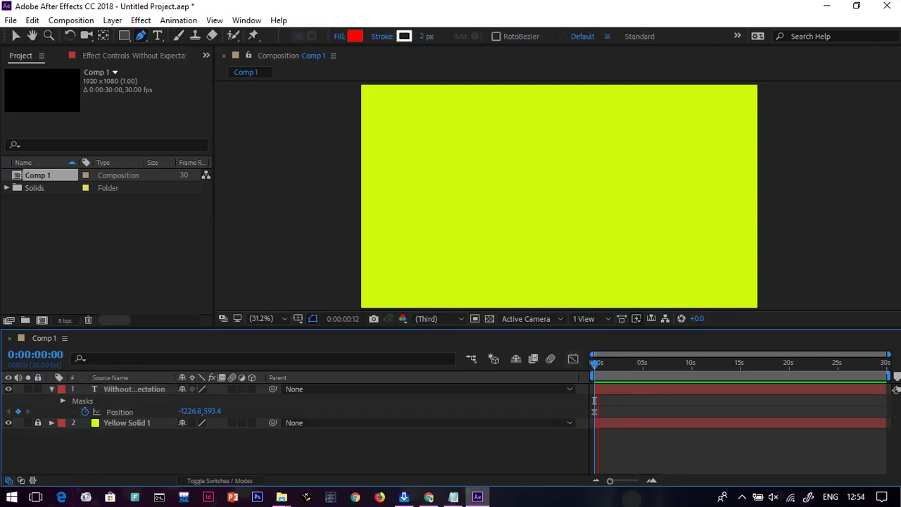
# Undo to restore the 0:00:02:26 keyframe at 420.5, 593.4, then select and right-click the first Position keyframe
pyautogui.hotkey('ctrl', 'z')
pyautogui.hotkey('ctrl', 'z')
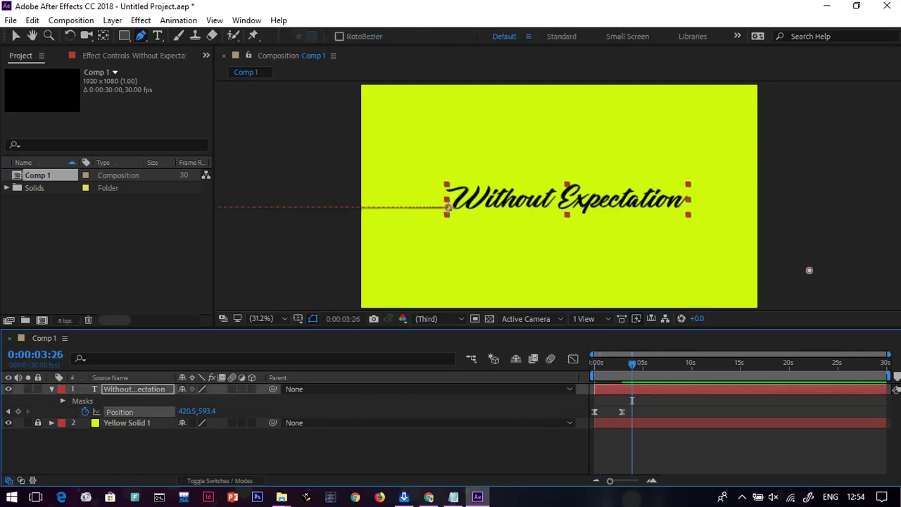
pyautogui.click(622, 400)
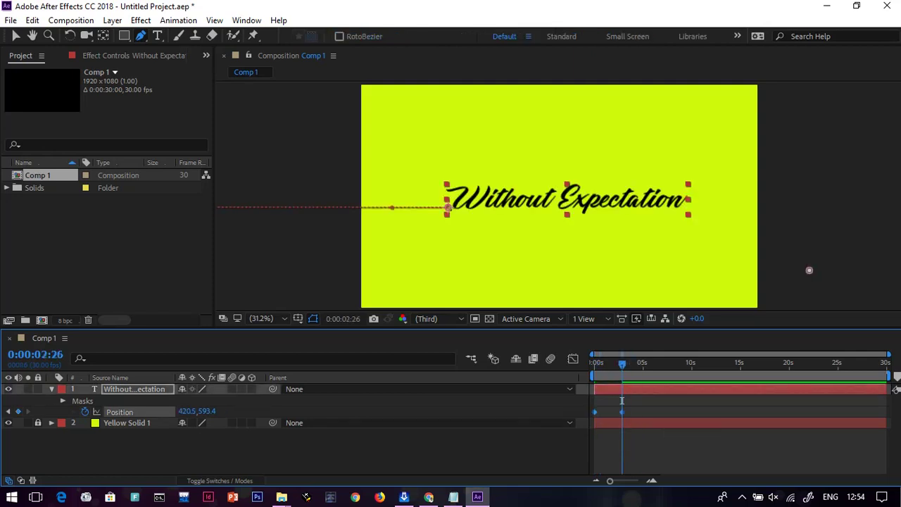
pyautogui.rightClick(622, 411)
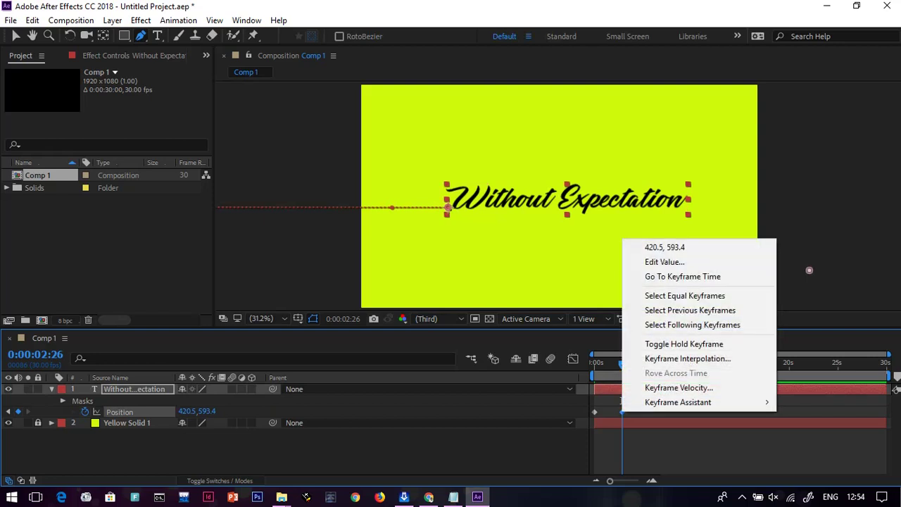
pyautogui.click(622, 400)
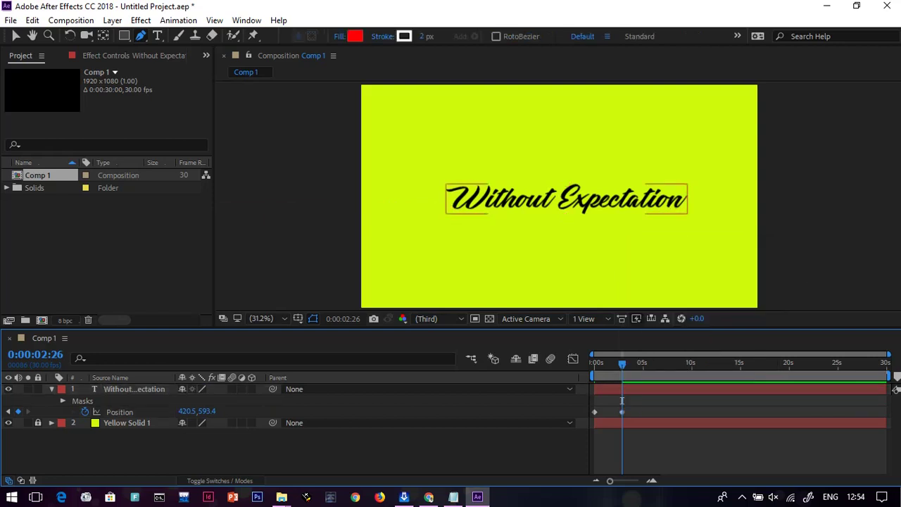
pyautogui.moveTo(622, 400); pyautogui.dragTo(596, 419)
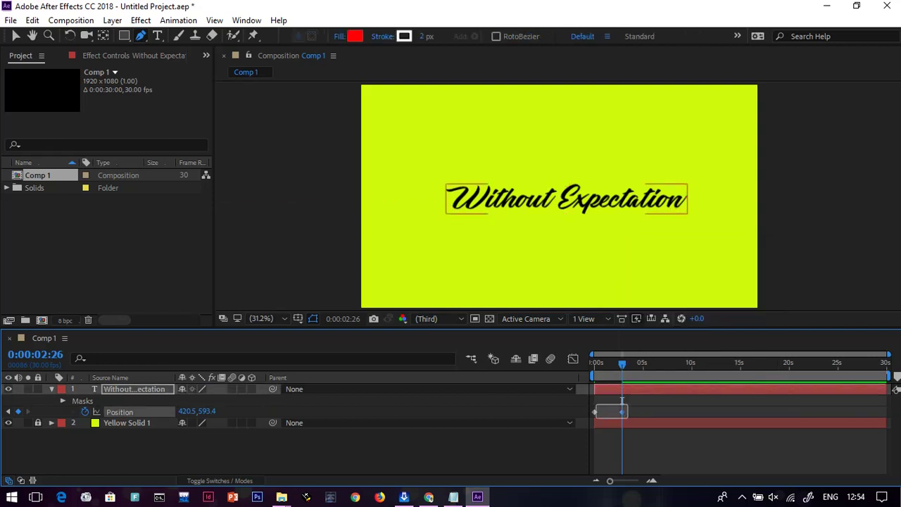
pyautogui.rightClick(595, 412)
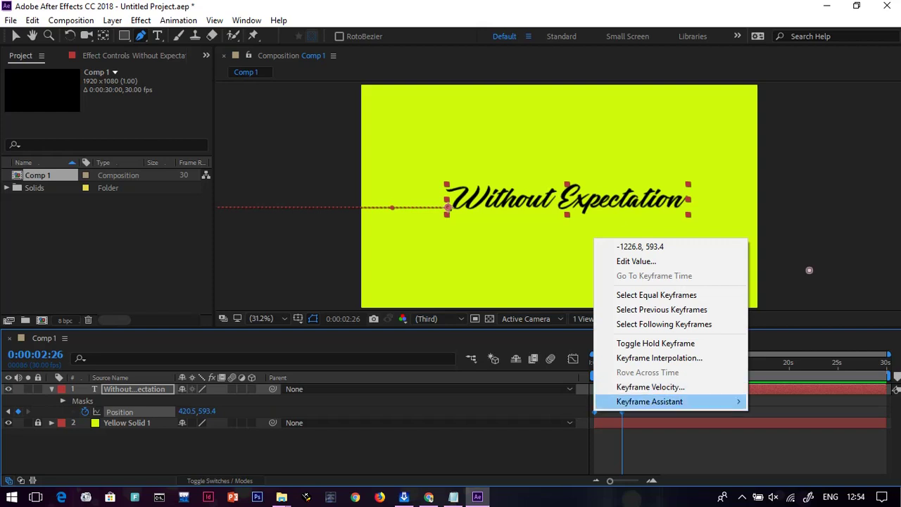
# Apply Keyframe Assistant > Easy Ease to the selected Position keyframes
pyautogui.moveTo(649, 402)
pyautogui.click(422, 314)
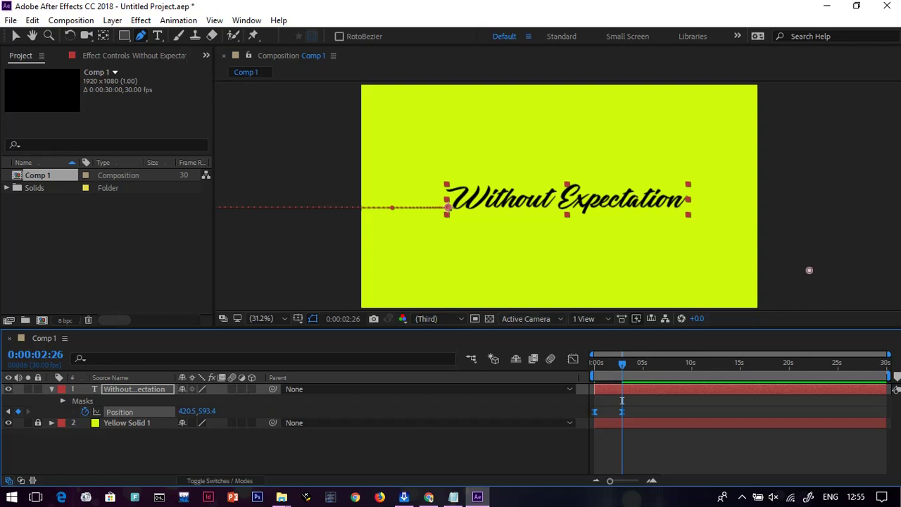
# Apply Easy Ease In to the Position keyframes
pyautogui.rightClick(622, 411)
pyautogui.moveTo(678, 401)
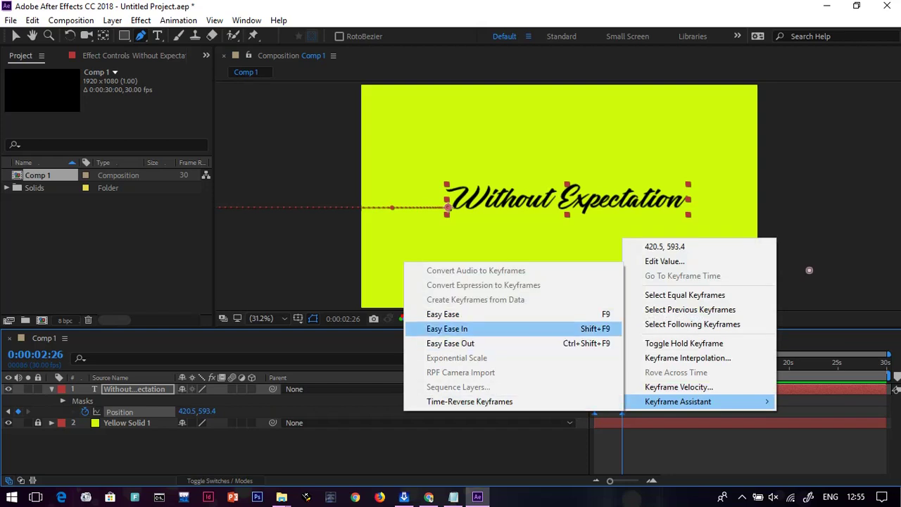
pyautogui.click(451, 314)
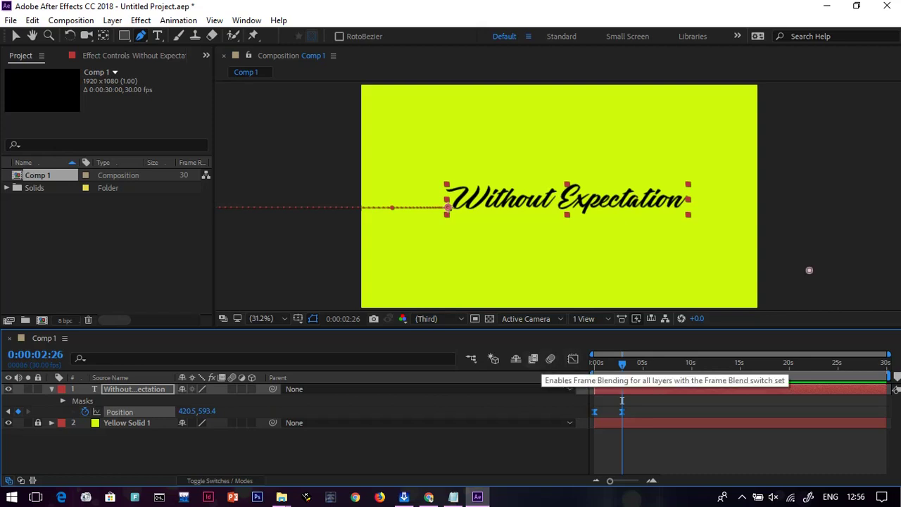
# In the Graph Editor, fit and zoom out the curve, raise the first X keyframe to 420.47 px, and preview
pyautogui.click(574, 359)
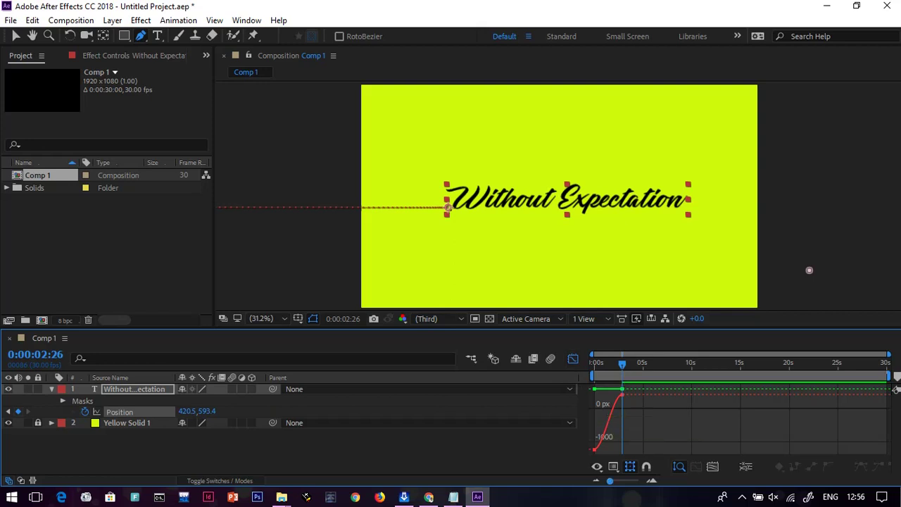
pyautogui.click(713, 466)
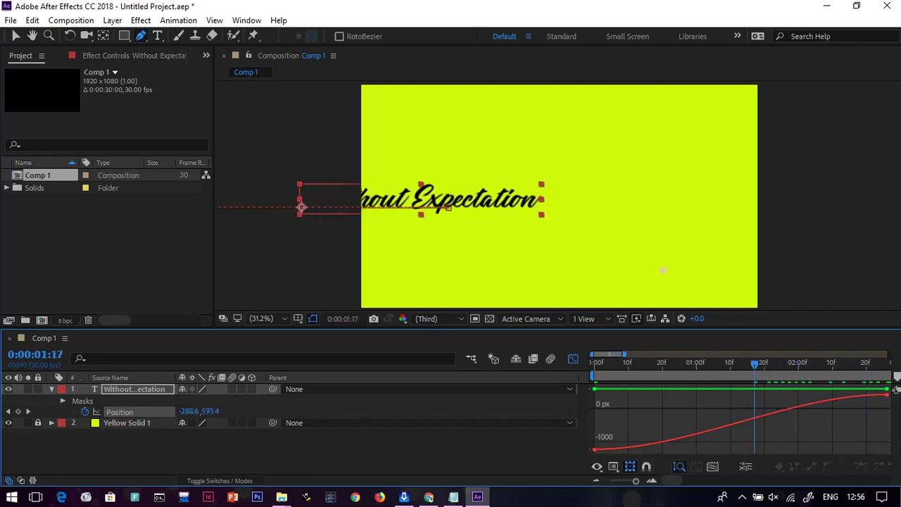
pyautogui.moveTo(636, 481); pyautogui.dragTo(619, 481)
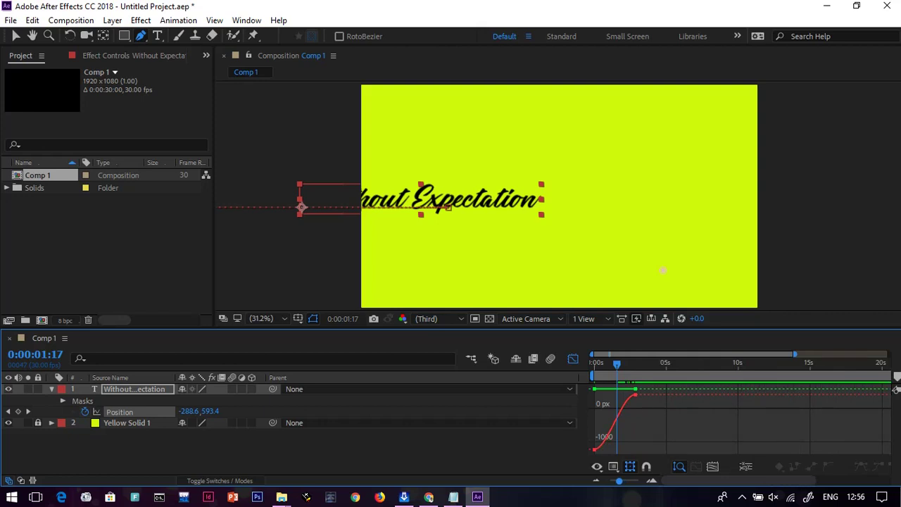
pyautogui.moveTo(636, 392)
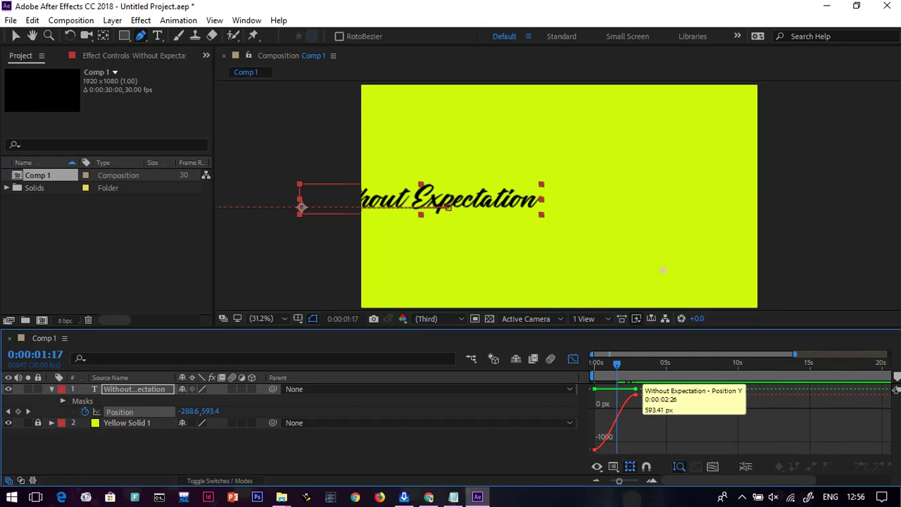
pyautogui.moveTo(596, 448)
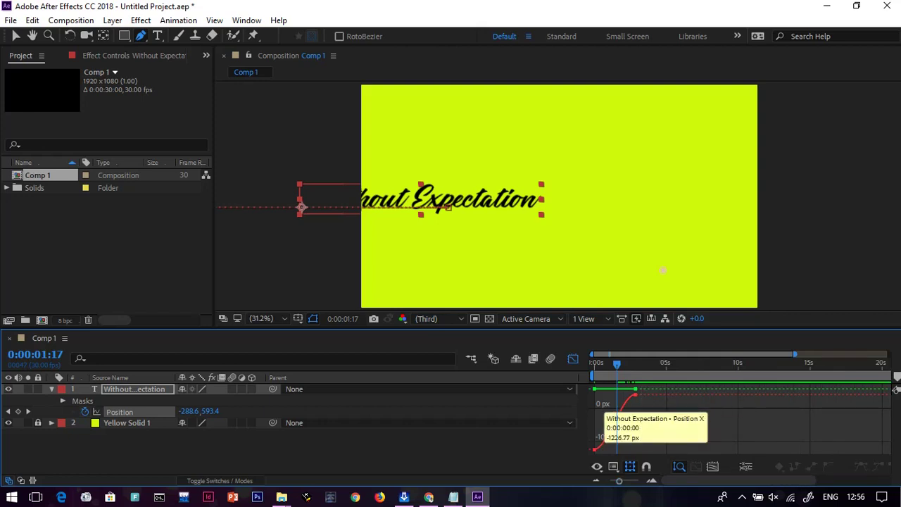
pyautogui.moveTo(596, 448); pyautogui.dragTo(596, 392)
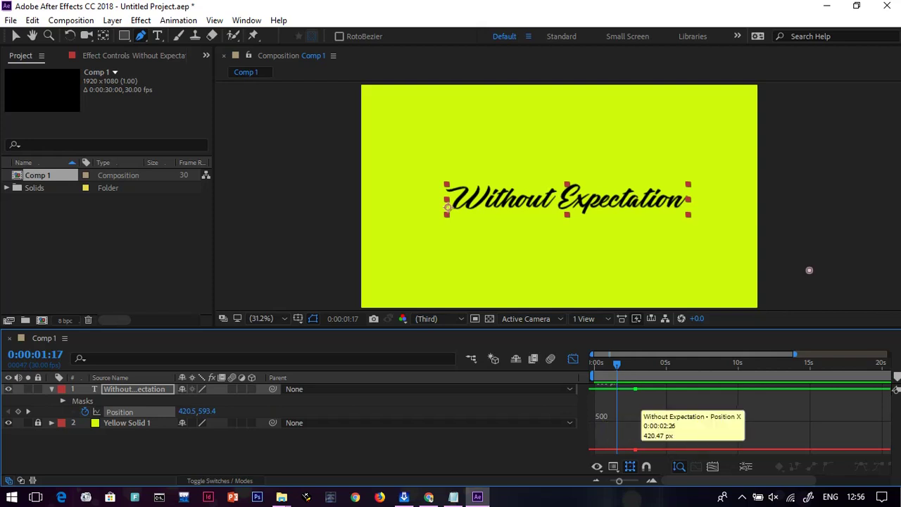
pyautogui.press('space')
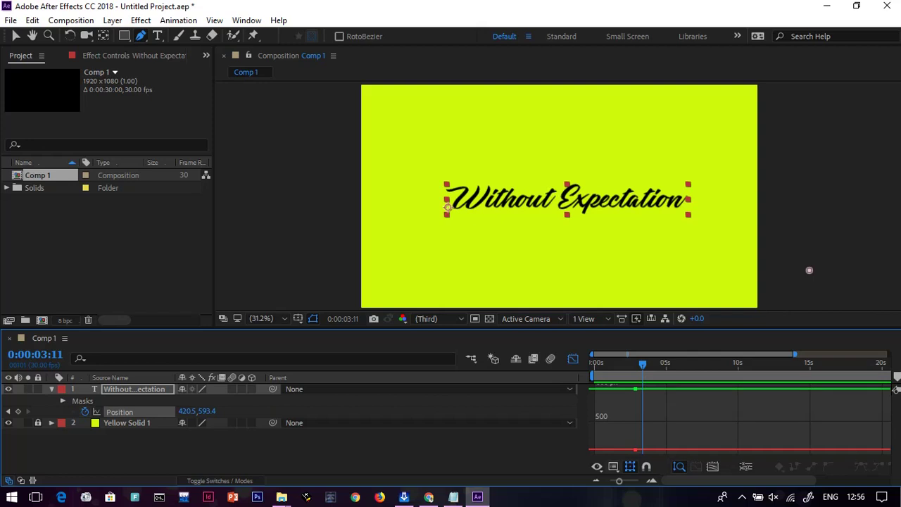
# Switch the Graph Editor to the speed graph and draw a curved path point beside the comp's right edge
pyautogui.click(597, 466)
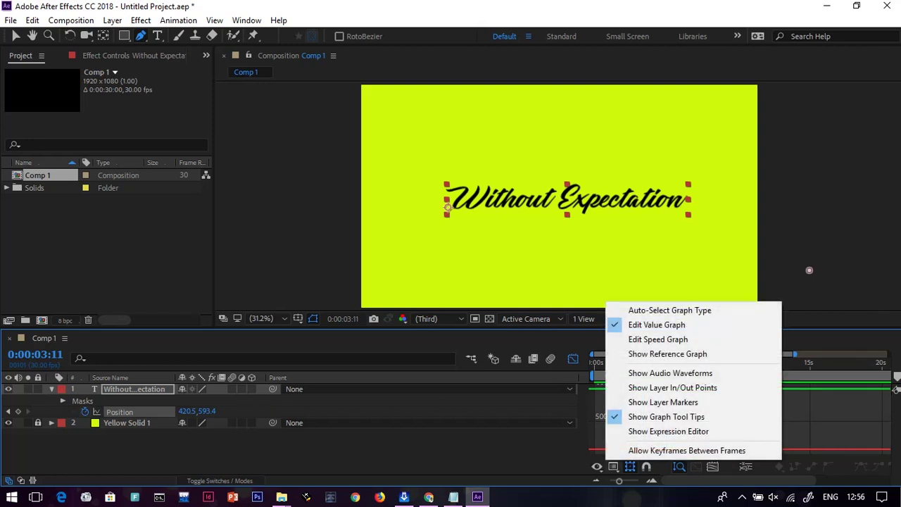
pyautogui.click(784, 261)
pyautogui.click(784, 261)
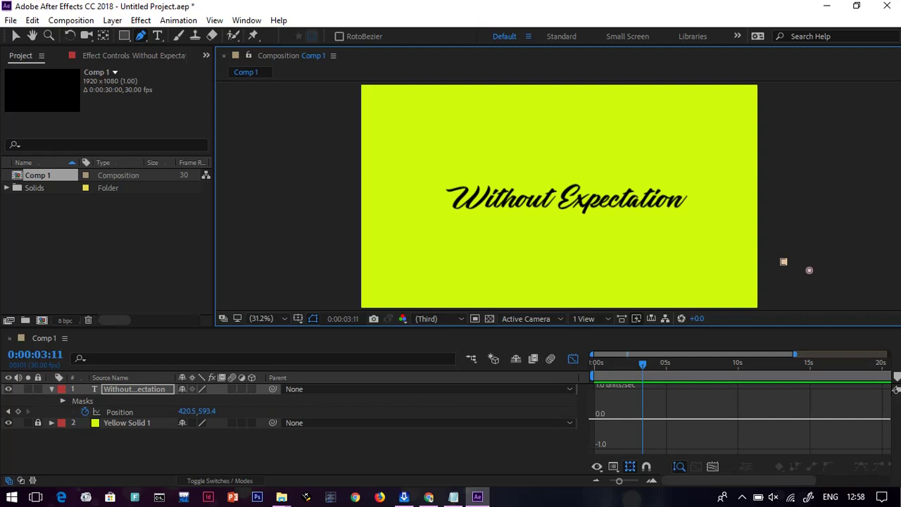
pyautogui.moveTo(784, 262); pyautogui.dragTo(451, 252)
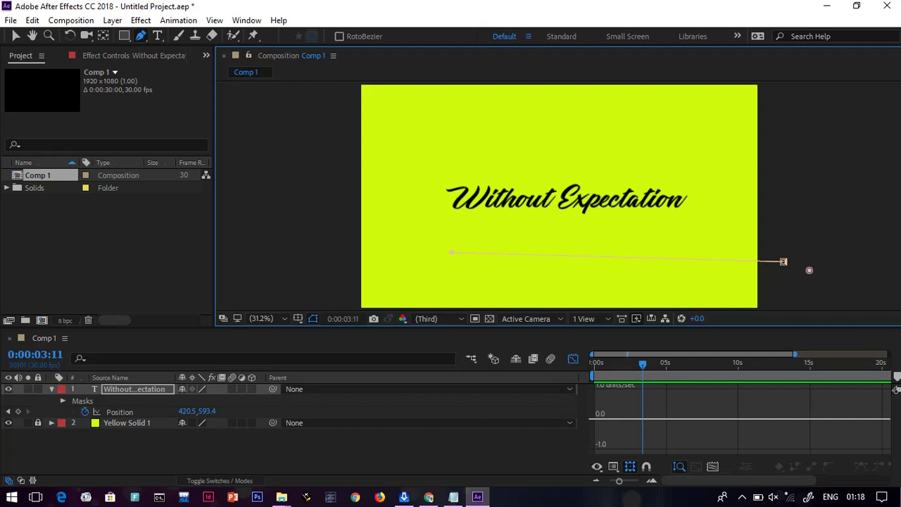
# Raise the screen brightness and reveal the hidden Windows system tray icons
pyautogui.press('XF86MonBrightnessUp')
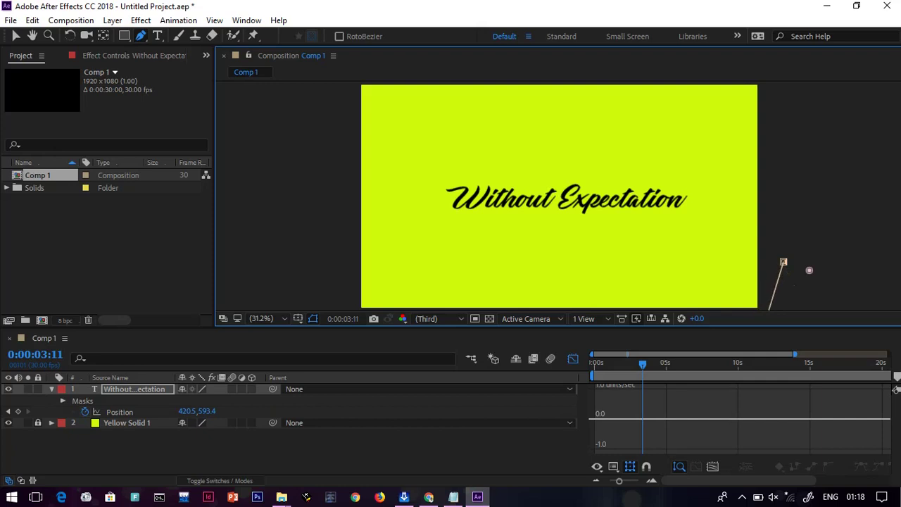
pyautogui.click(743, 497)
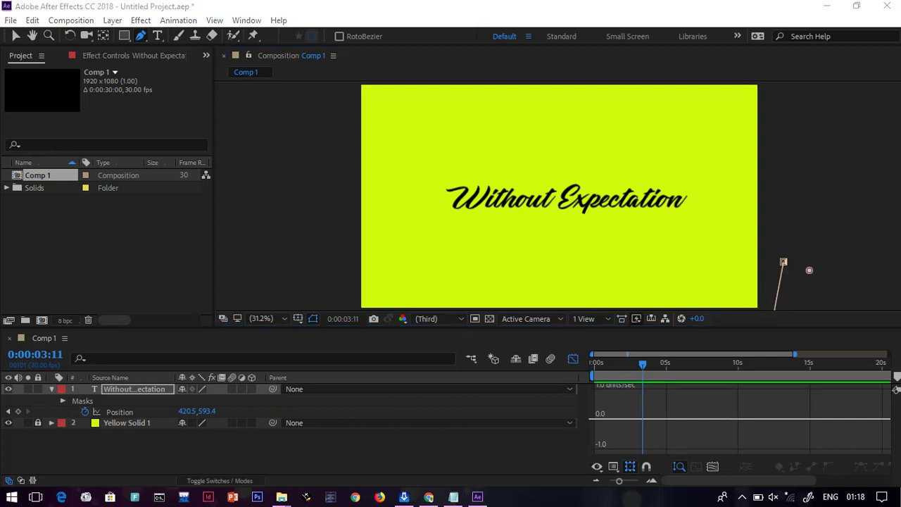